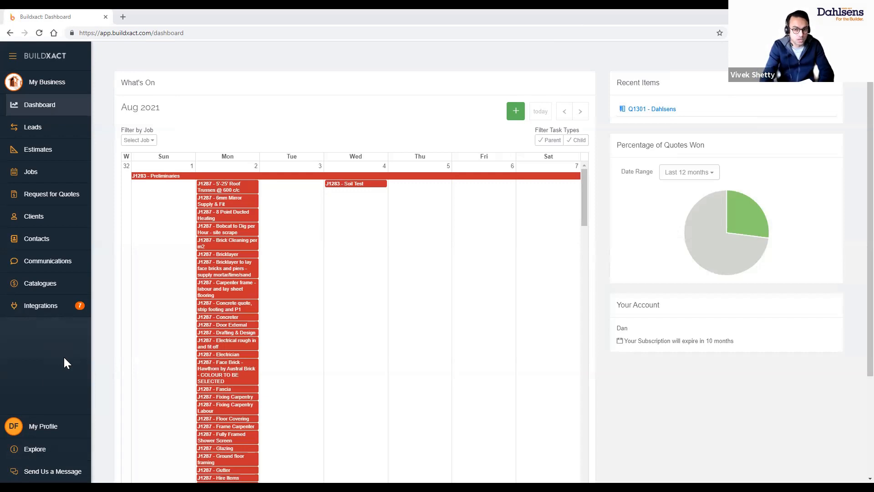
Zoom the Buildxact dashboard to about 110% and go to the supplier integrations page
key(ctrl+plus)
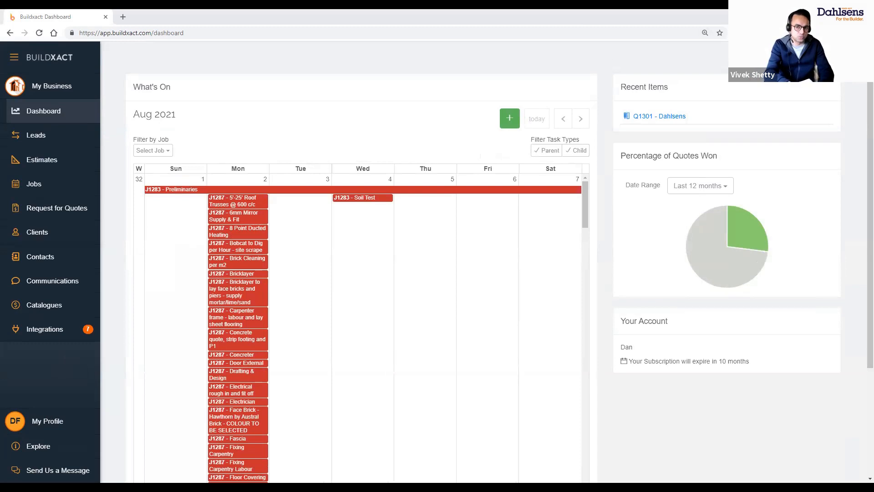
click(49, 335)
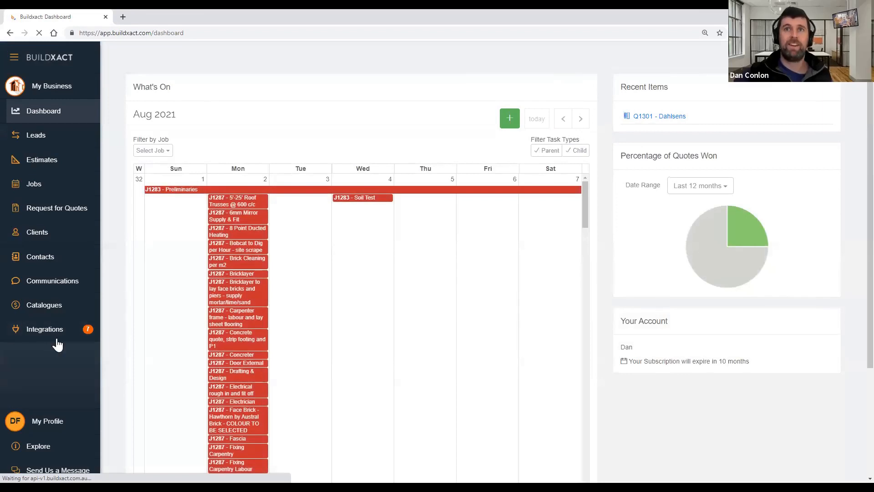
click(53, 328)
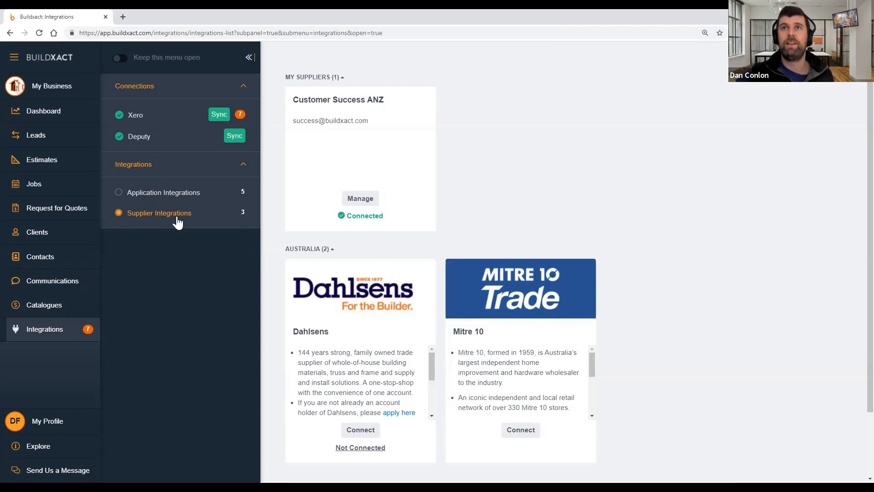
Scroll down to the Dahlsens supplier card and request a connection
scroll(373, 378, down, 3)
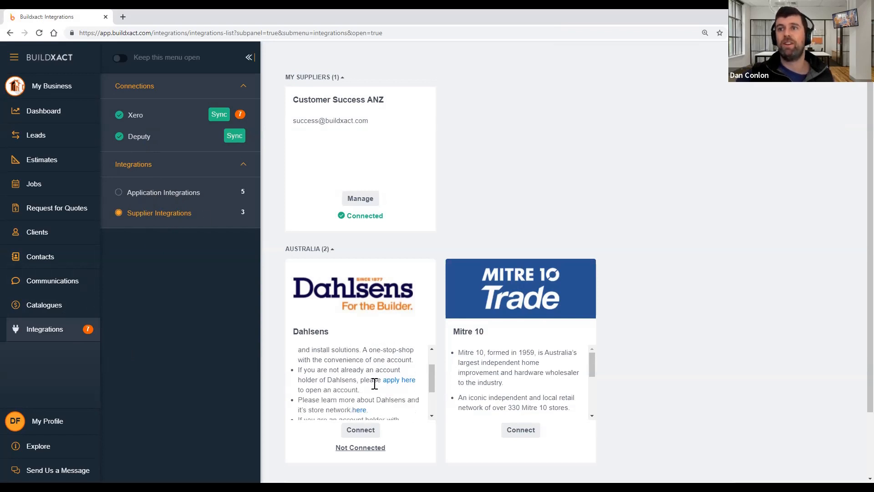
click(363, 431)
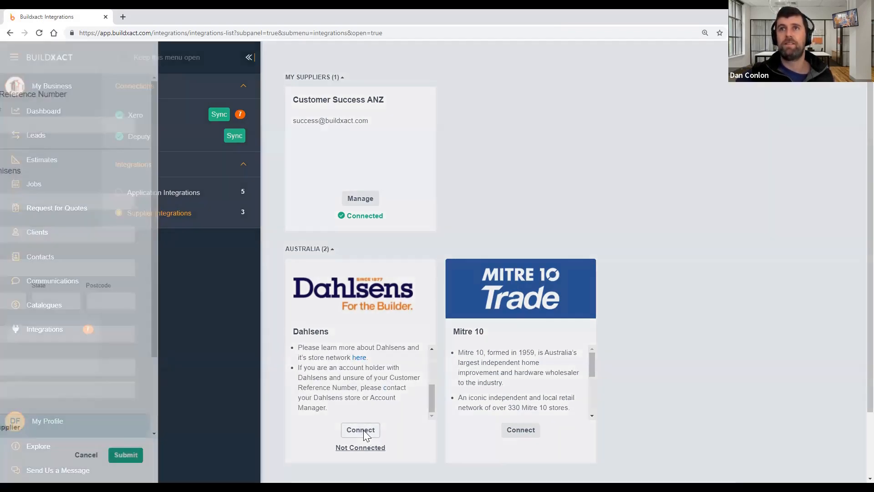
Enter the customer reference number and submit the Dahlsens connection request
click(148, 120)
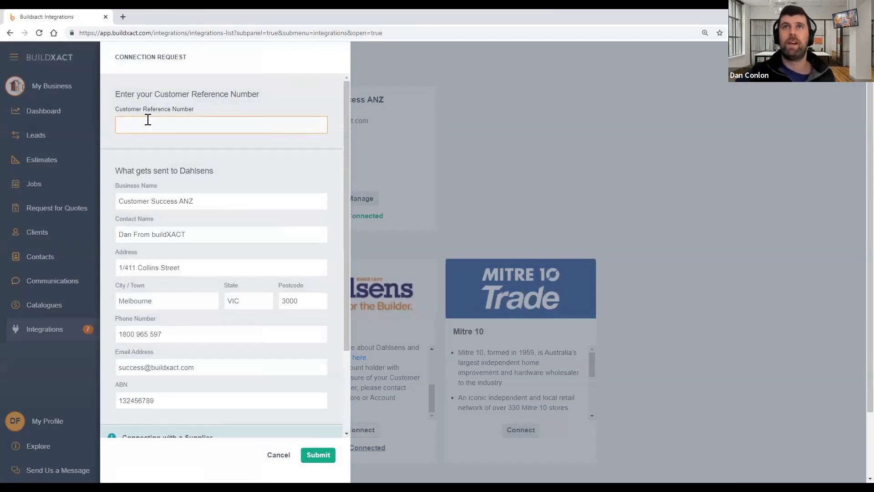
text(123456)
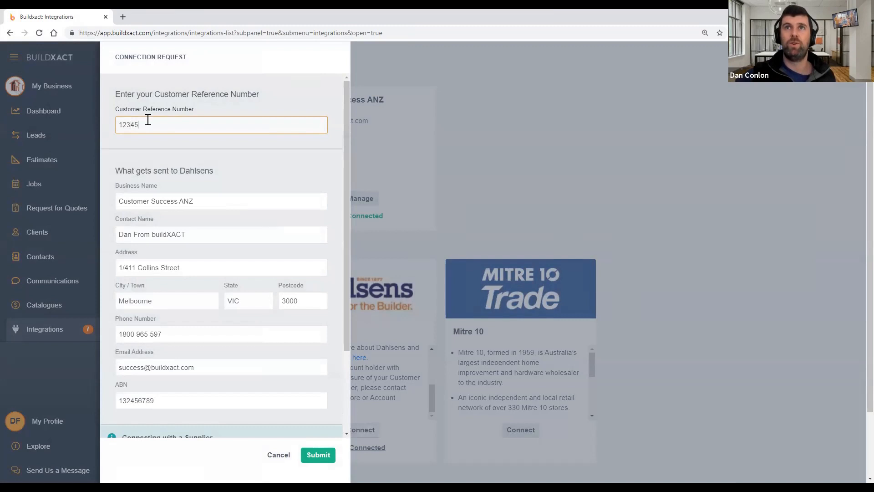
click(317, 455)
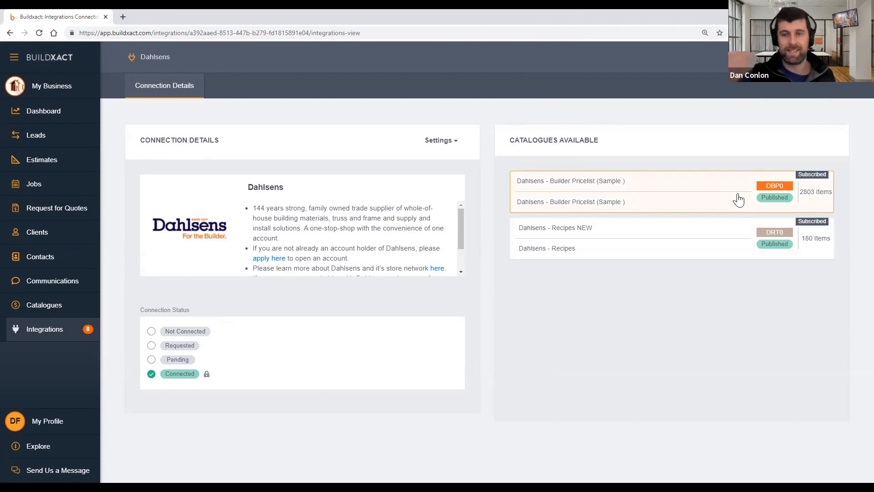
Subscribe to the Dahlsens Builder Pricelist catalogue, then to the Dahlsens Recipes catalogue
click(687, 195)
click(741, 243)
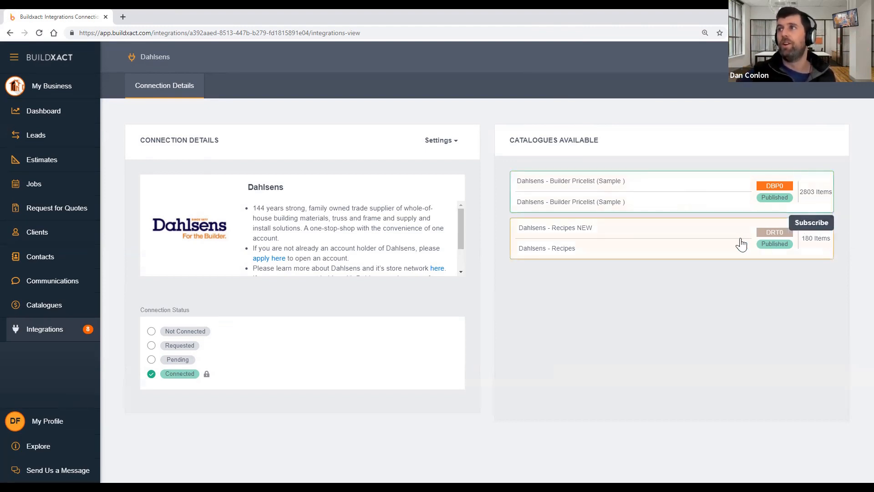
click(752, 338)
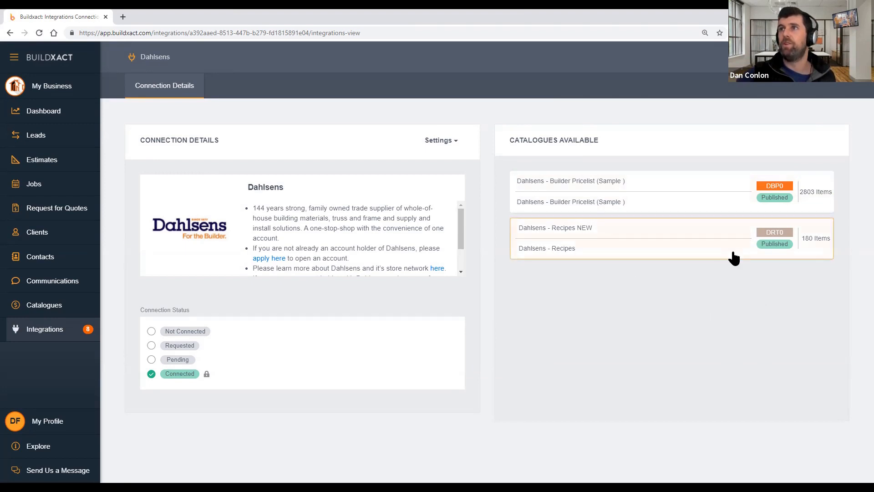
click(713, 199)
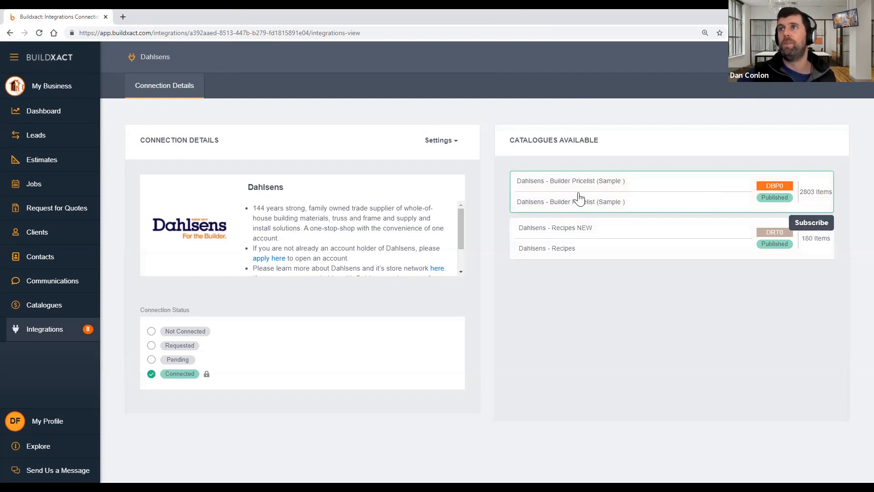
click(806, 229)
click(709, 250)
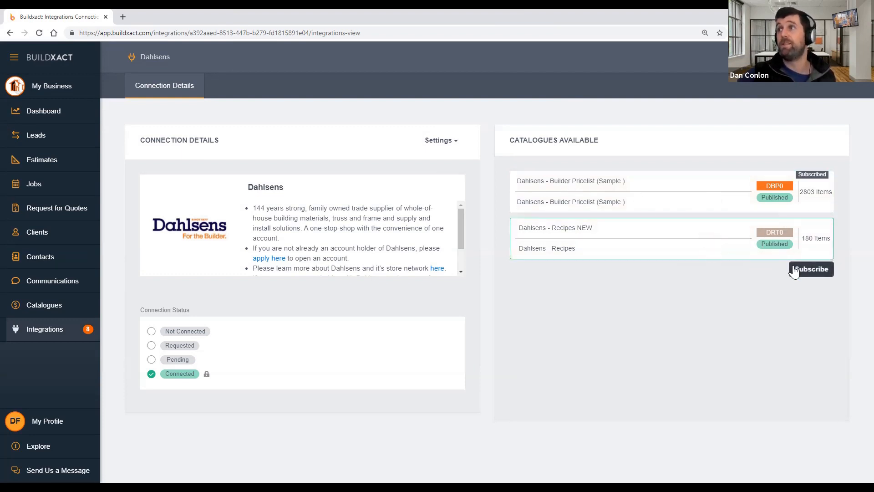
click(794, 271)
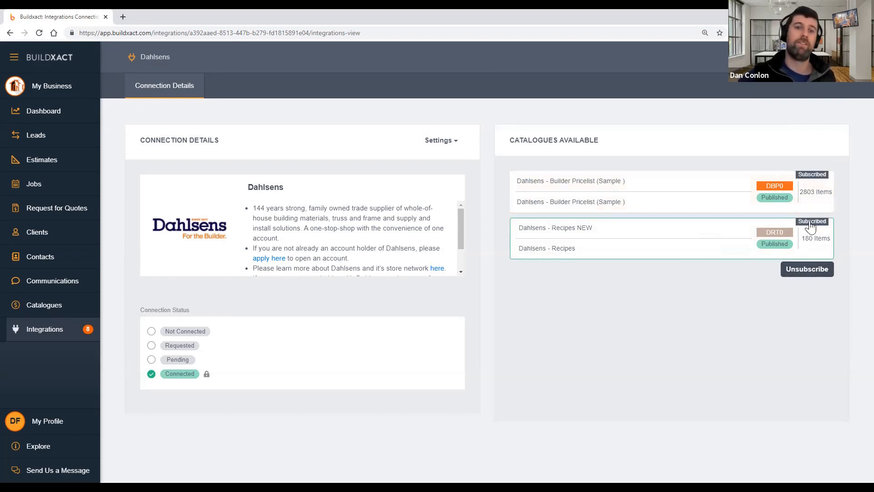
click(55, 306)
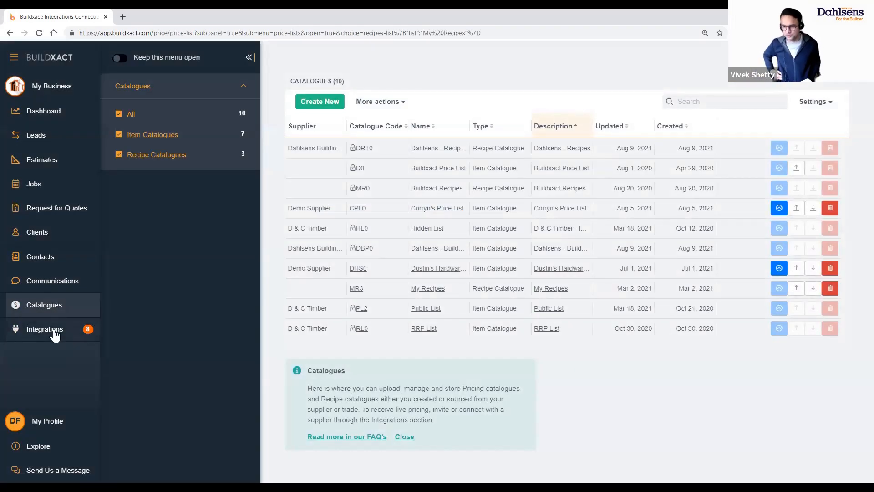
click(61, 330)
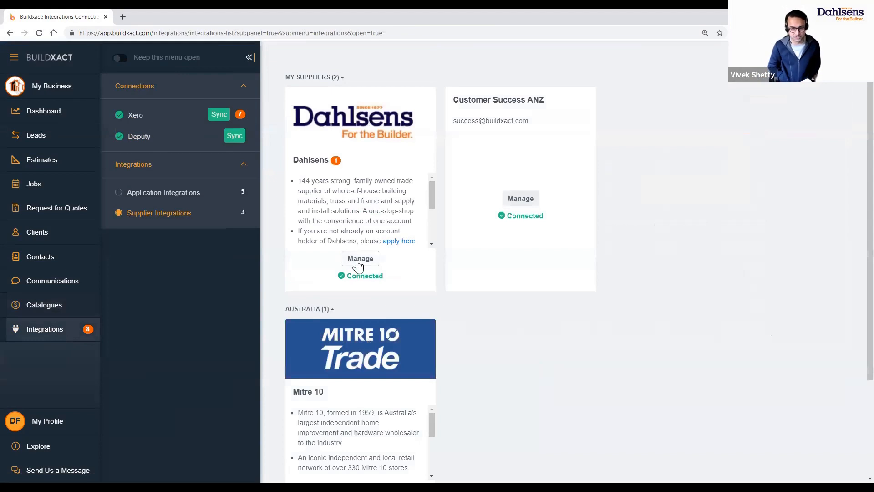
click(359, 259)
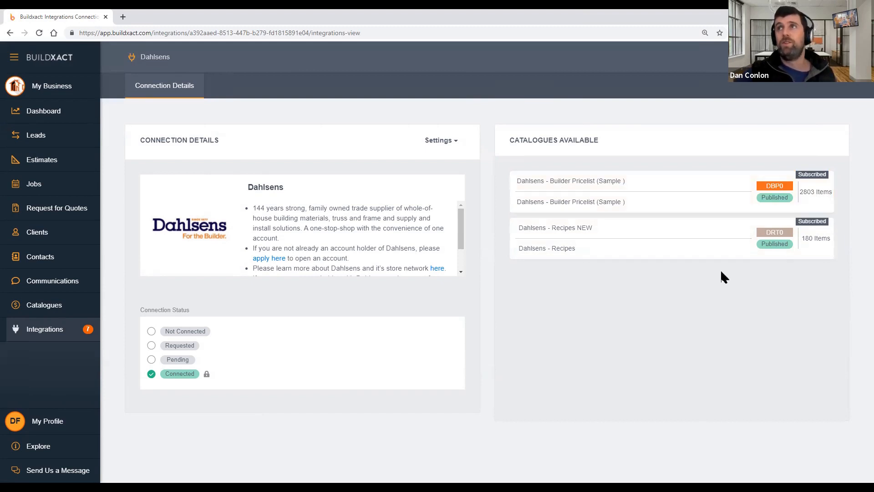
Open the Dahlsens - Builder Pricelist catalogue from the Catalogues list, then move to Estimates
click(22, 309)
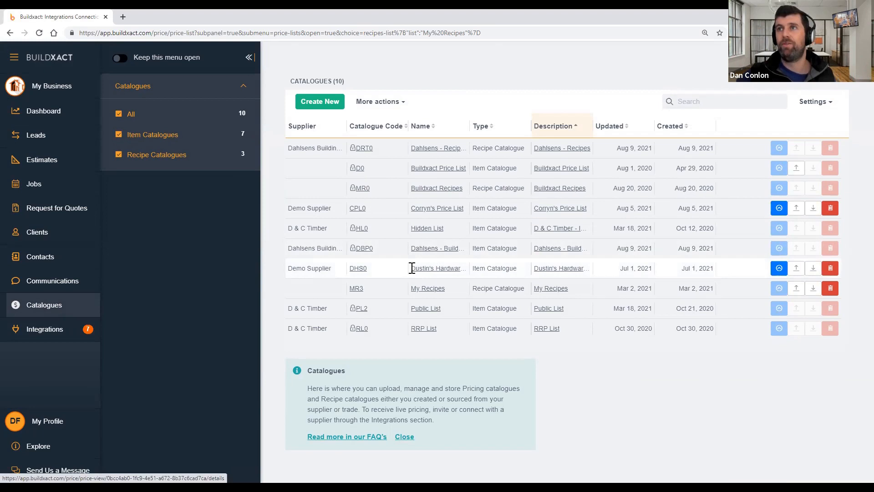
drag(412, 268, 596, 273)
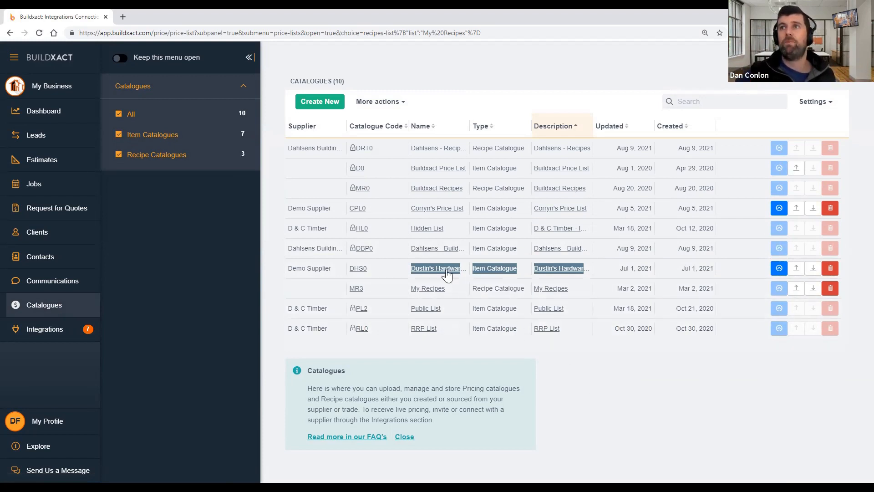
click(425, 251)
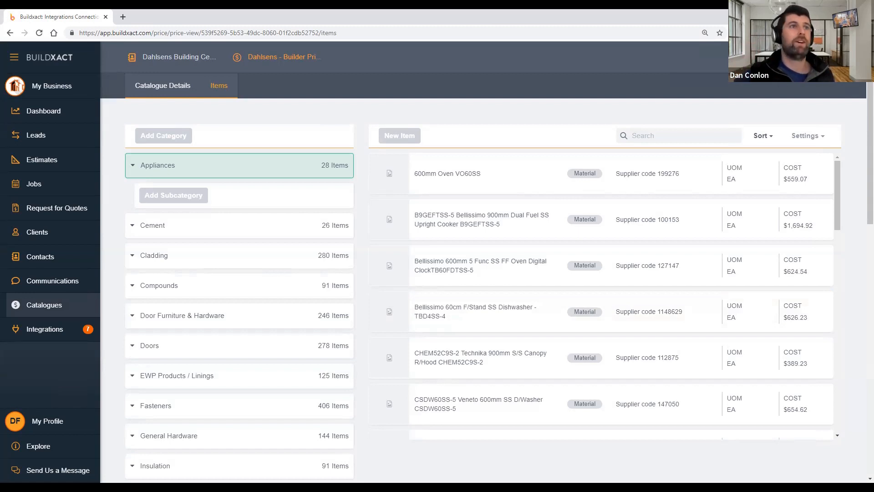
click(64, 161)
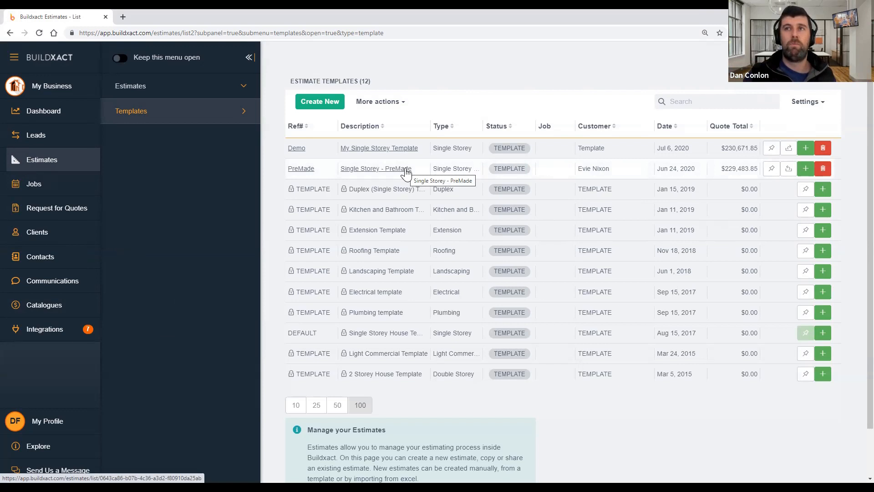
Switch between the Estimates and Templates lists, ending on the 13 estimates
click(199, 96)
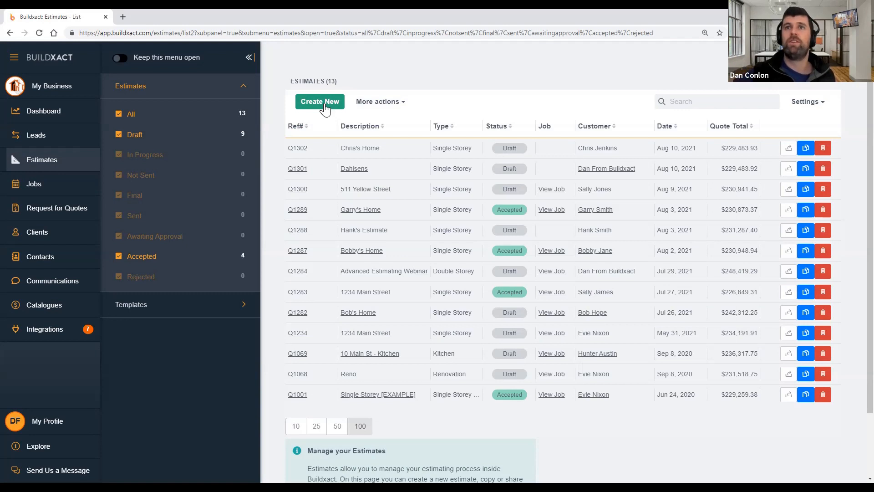
click(188, 314)
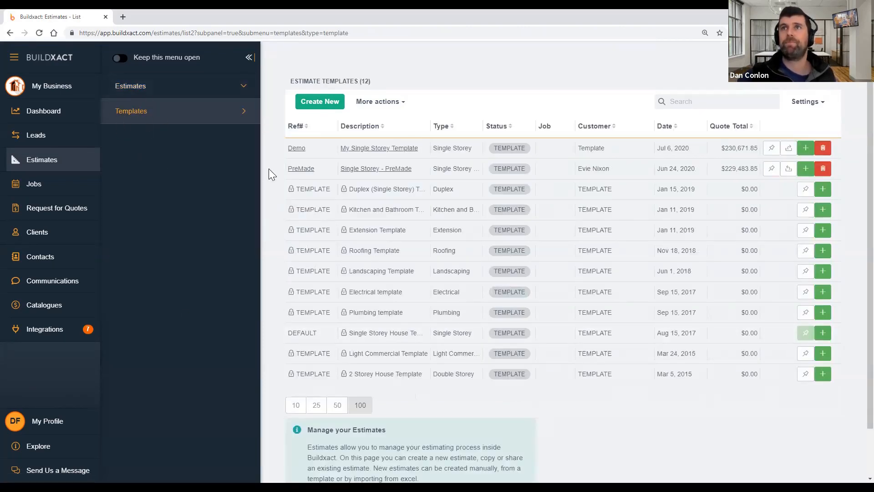
click(184, 93)
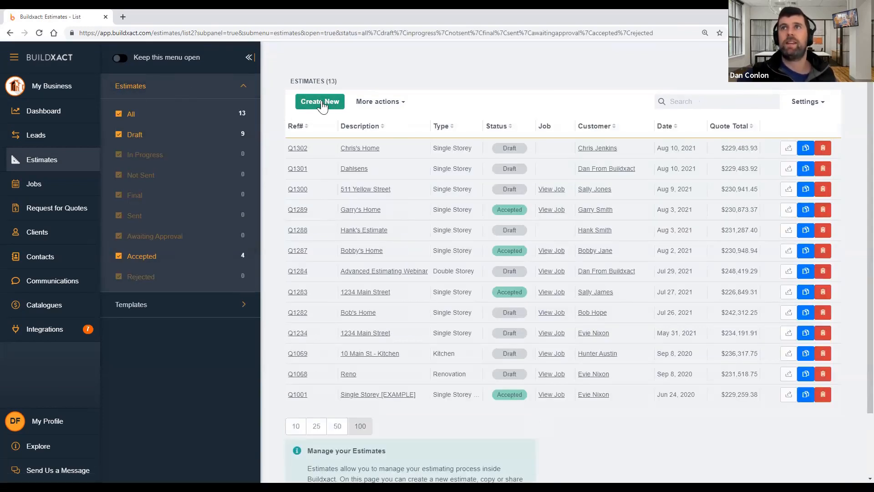
Open Estimate Templates and look over the default Single Storey House and Roofing templates
click(201, 311)
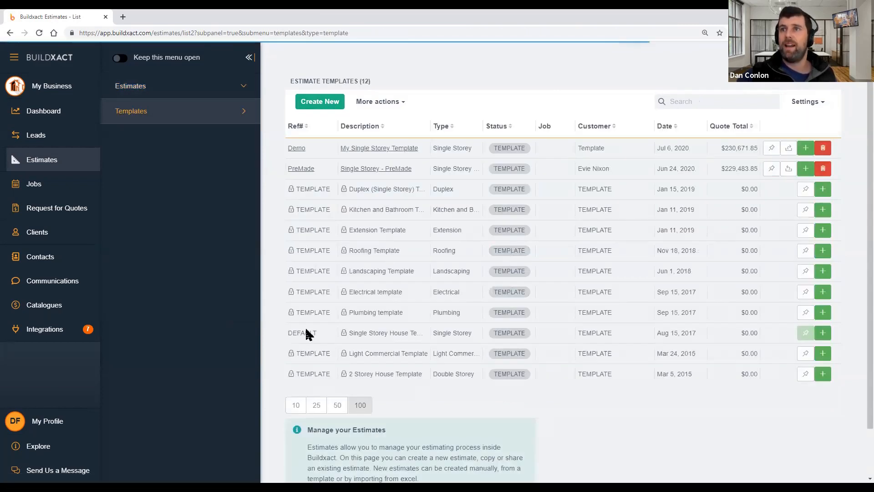
drag(287, 332, 761, 337)
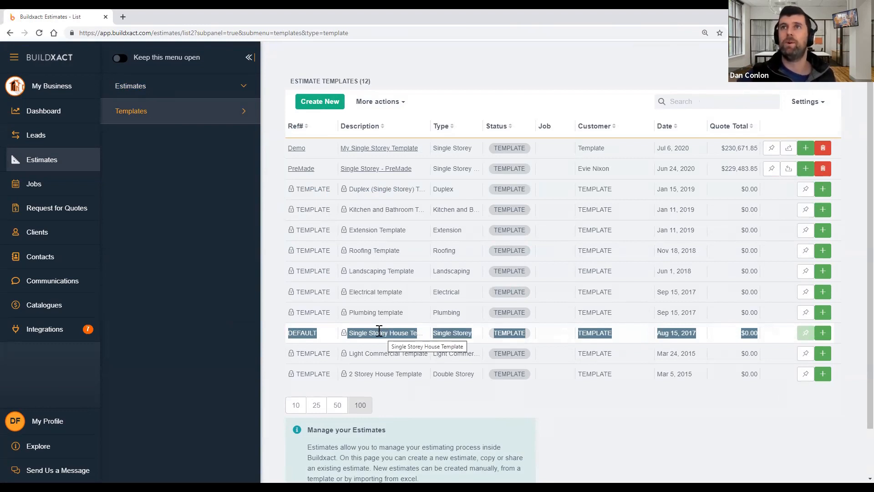
click(453, 108)
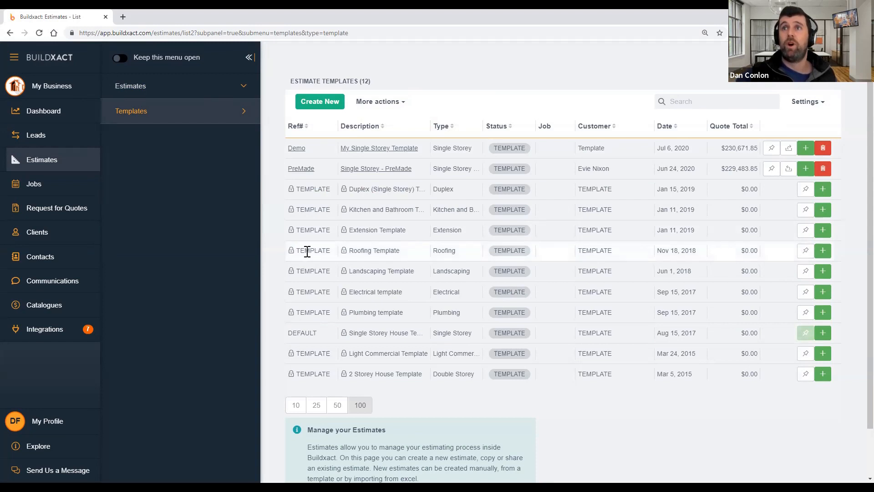
drag(300, 250, 764, 257)
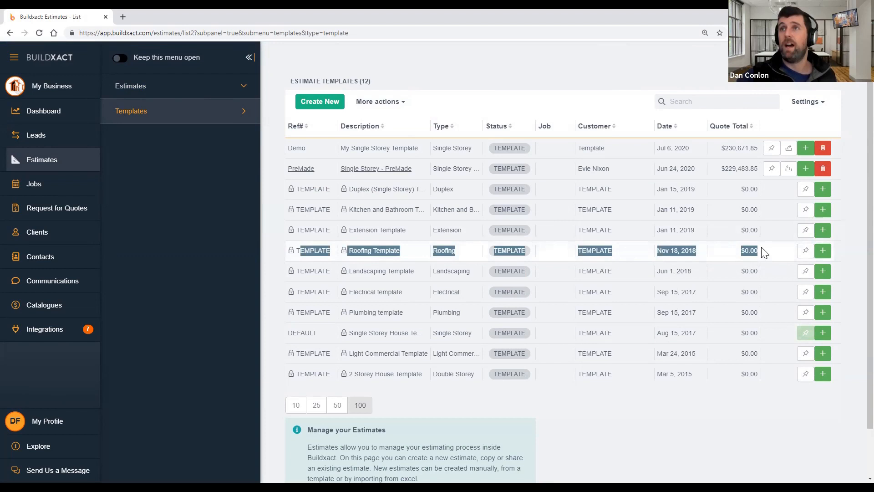
click(291, 253)
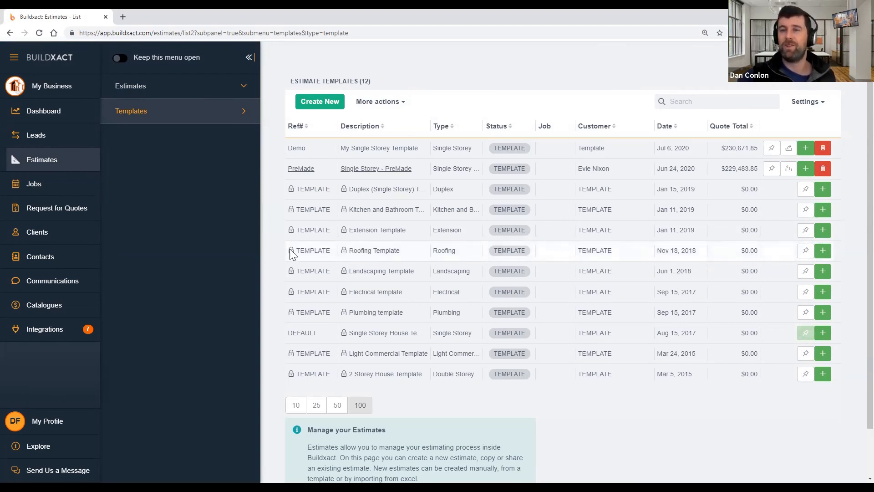
Start a new estimate from the 2 Storey House Template
mouse_move(292, 254)
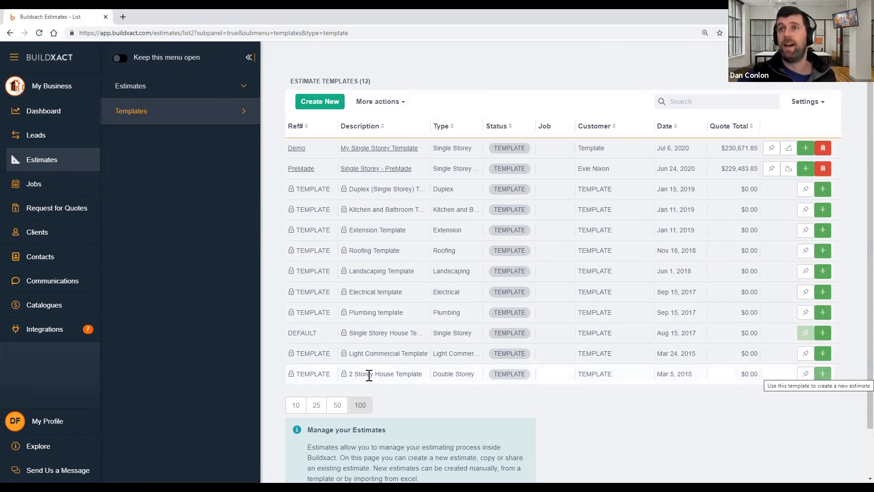
drag(365, 377, 426, 383)
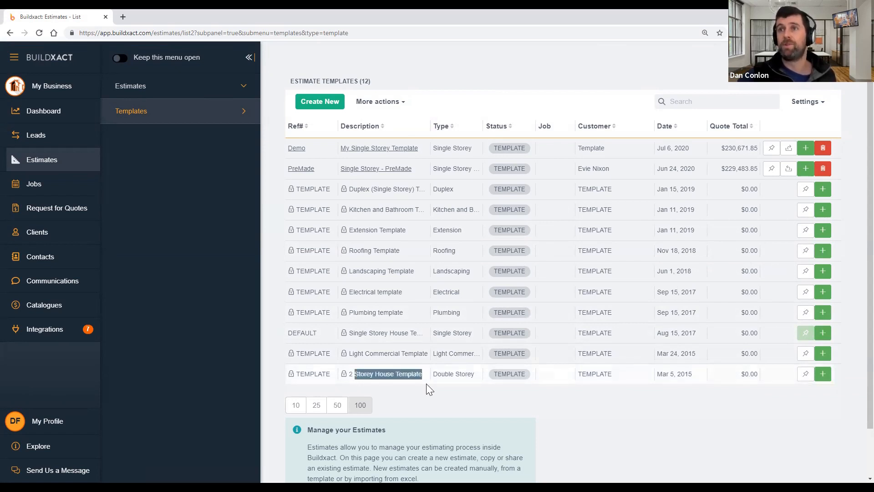
click(821, 375)
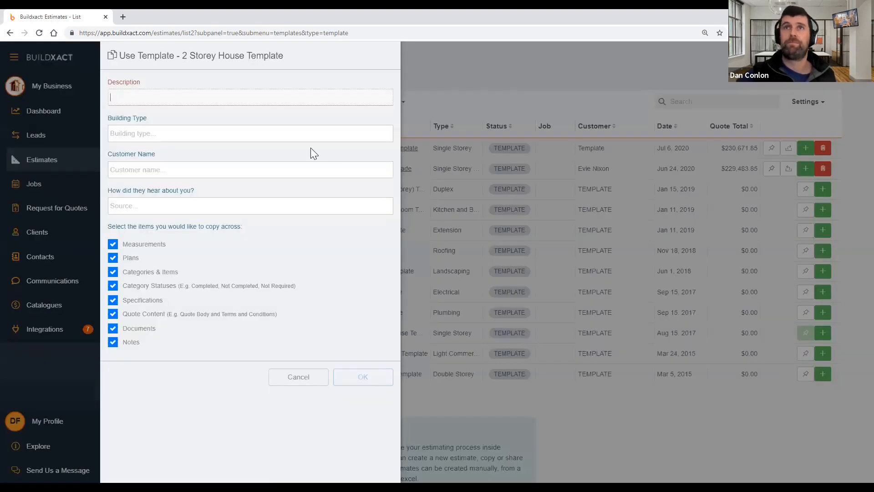
Enter the description 'Double storey template' and choose building type Double Storey
text(Double )
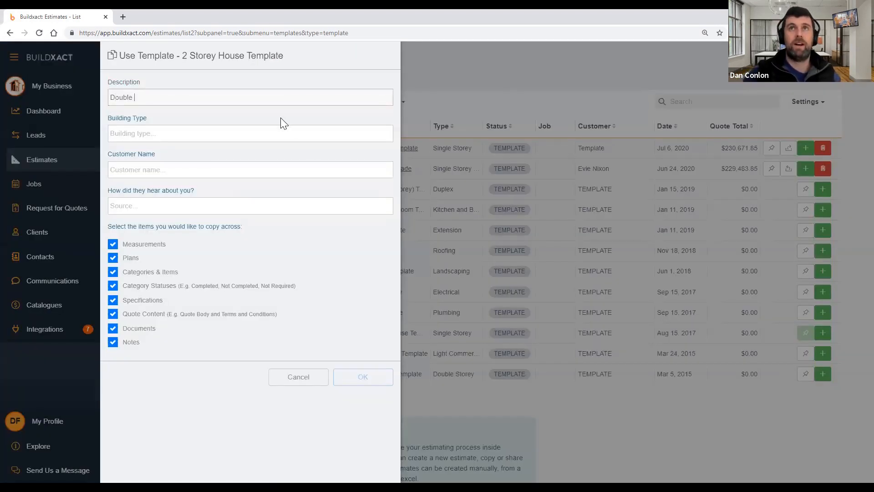
text(storey t)
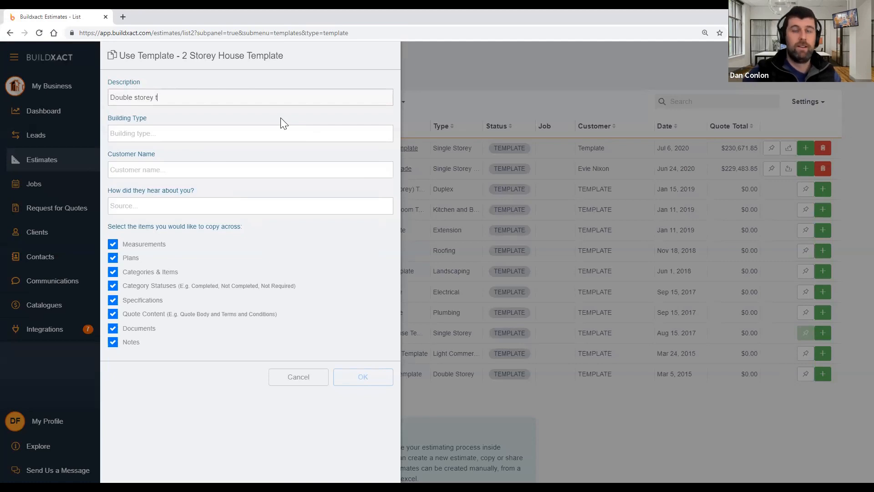
text(emplate)
click(190, 134)
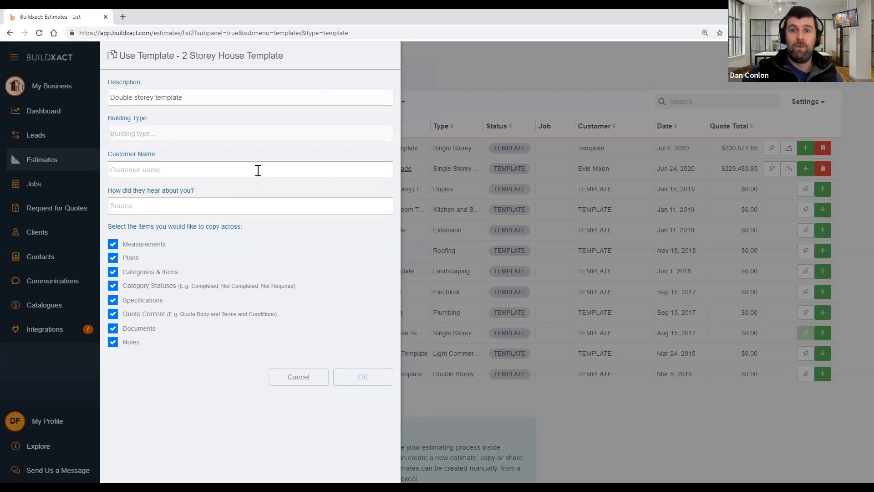
text(Double Store)
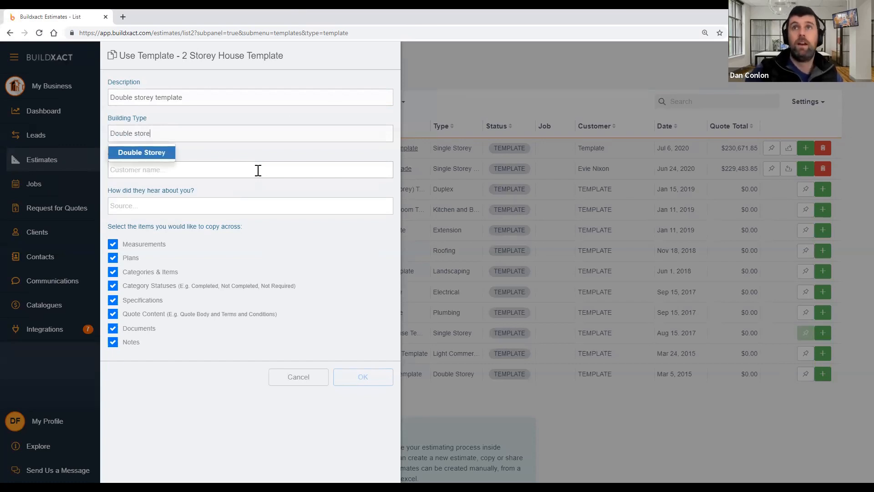
key(Return)
Set the customer to Template, correcting the misspelt entry
click(261, 175)
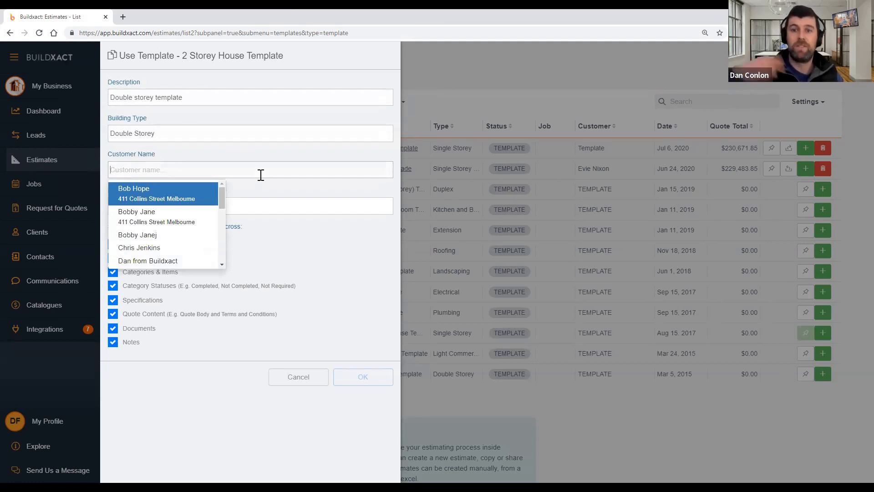
text(Te)
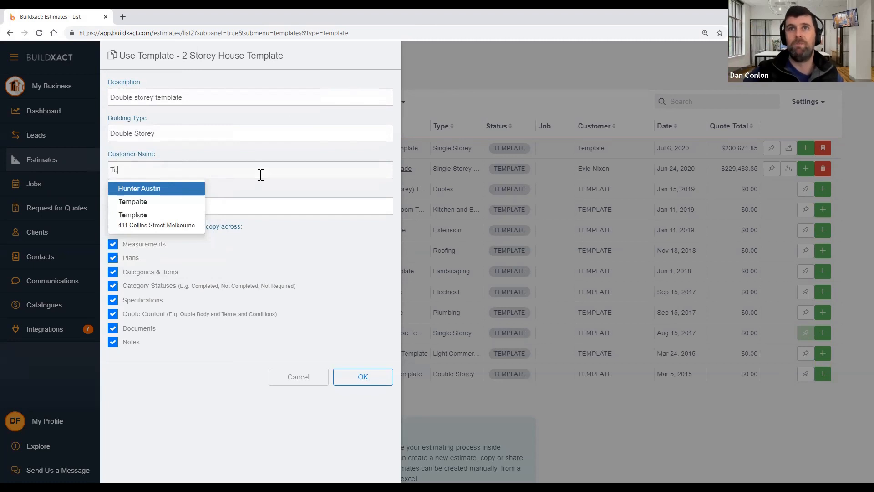
click(161, 202)
click(129, 169)
key(BackSpace)
key(Right)
text(a)
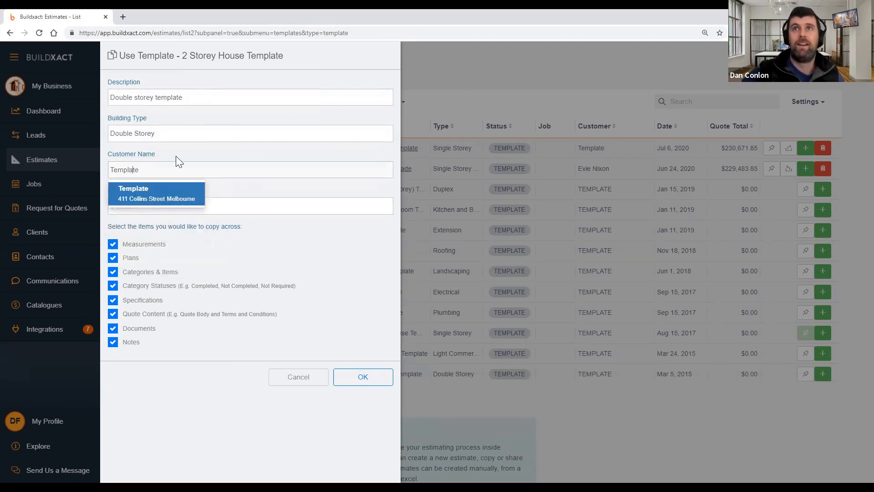
click(172, 195)
Keep Measurements, Plans, Documents and Notes ticked for copying, and create the estimate
drag(154, 346, 102, 256)
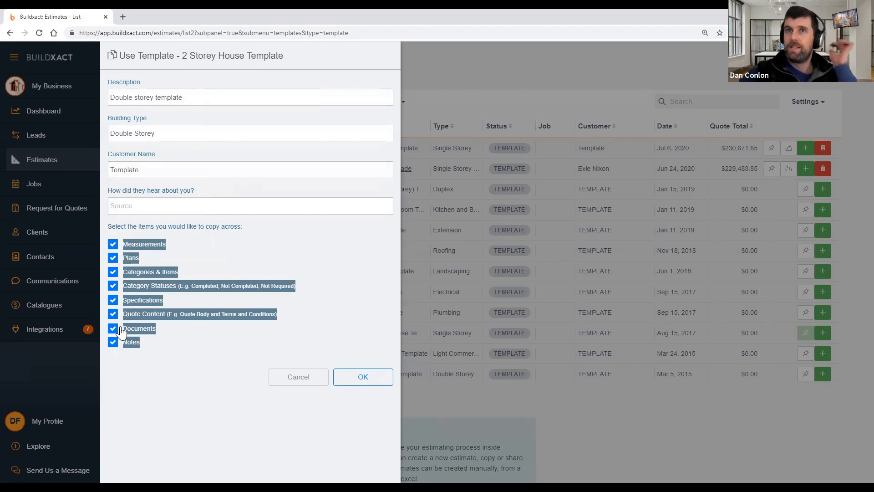
click(173, 349)
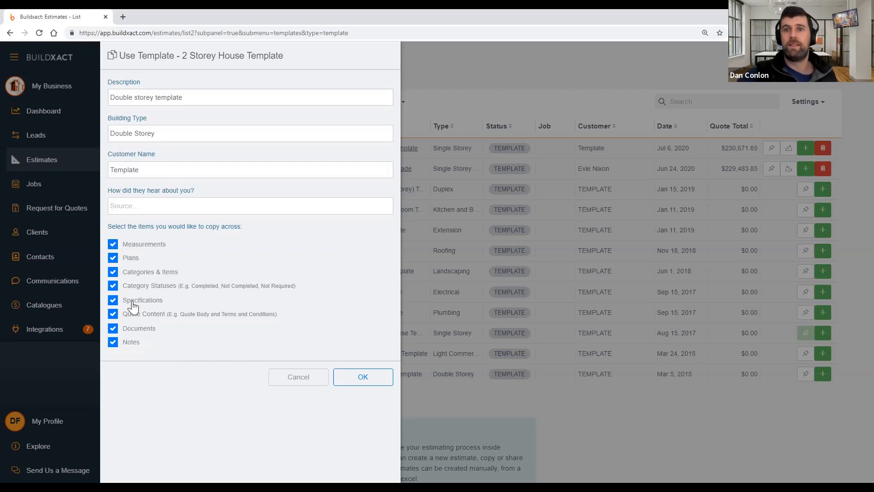
click(128, 246)
click(128, 258)
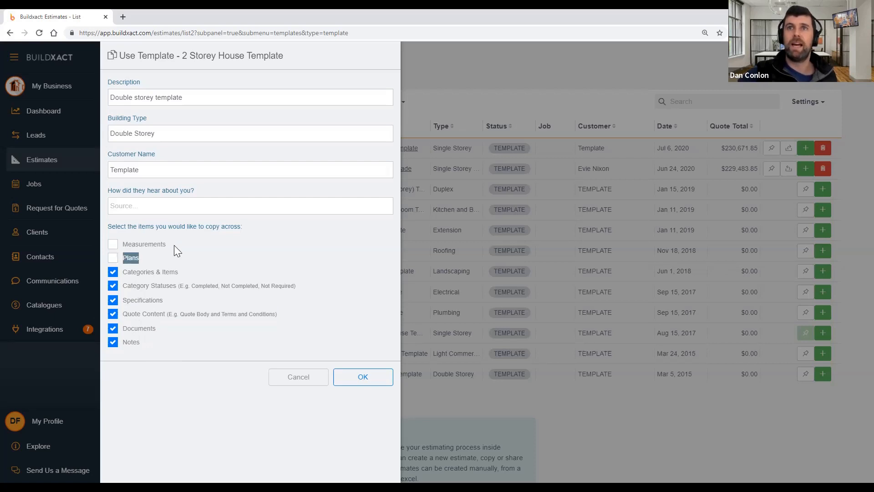
drag(173, 245, 111, 249)
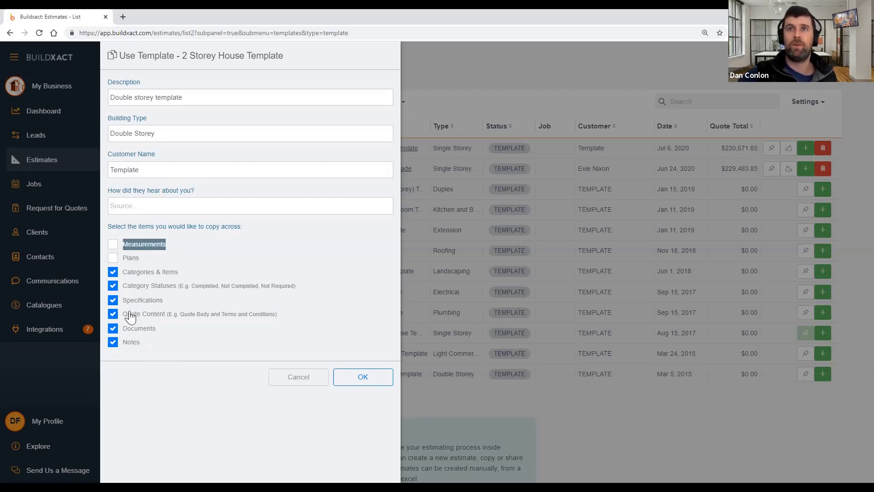
click(126, 330)
click(126, 344)
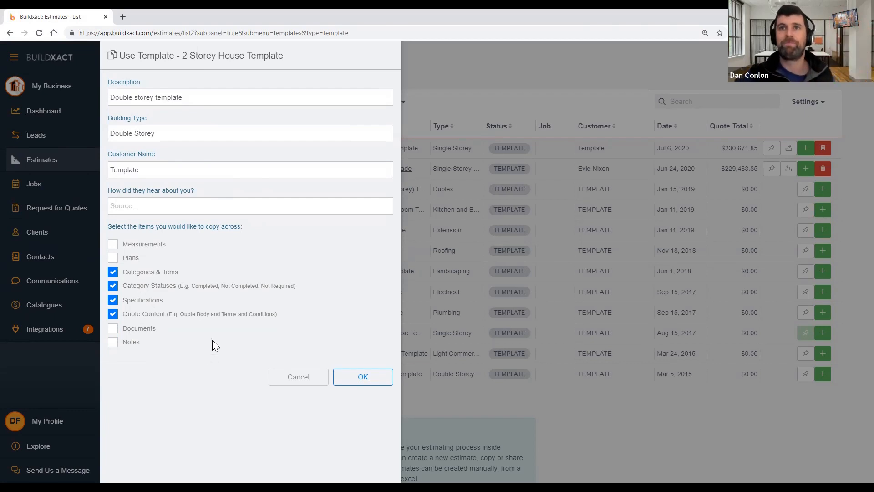
click(136, 246)
click(131, 259)
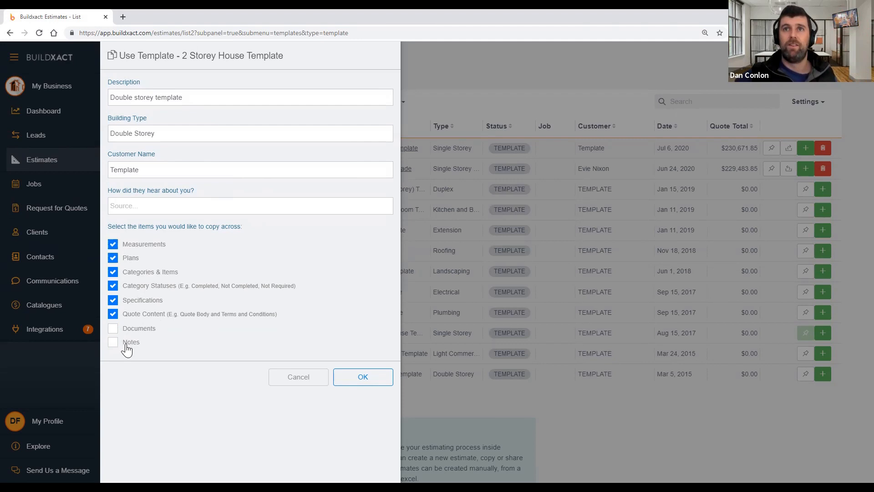
click(131, 329)
click(130, 342)
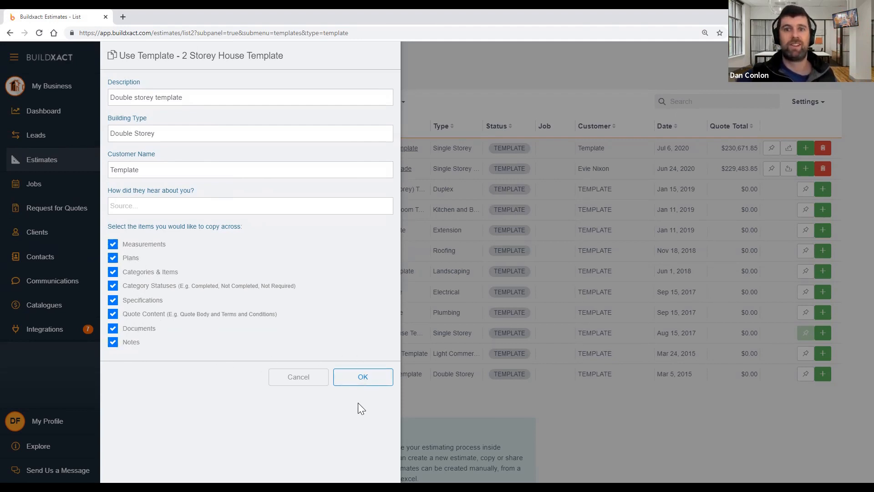
click(358, 385)
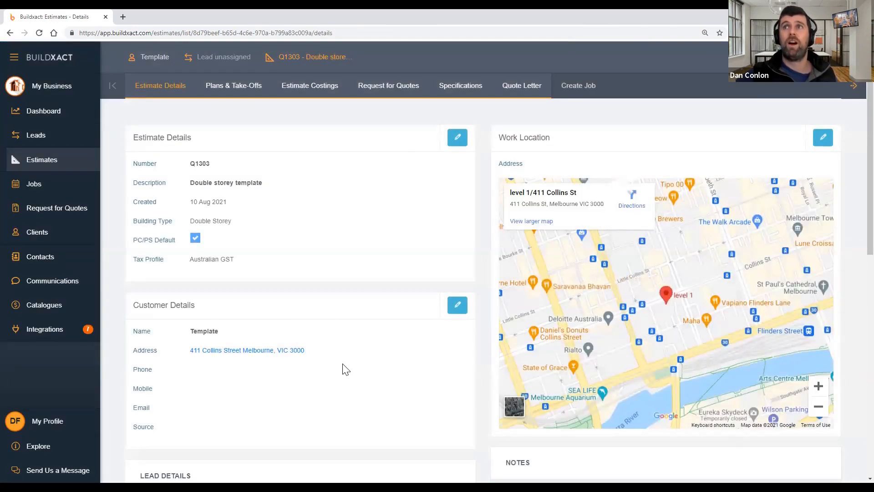
Change estimate Q1303's status to TEMPLATE, then view the estimate templates list
click(70, 160)
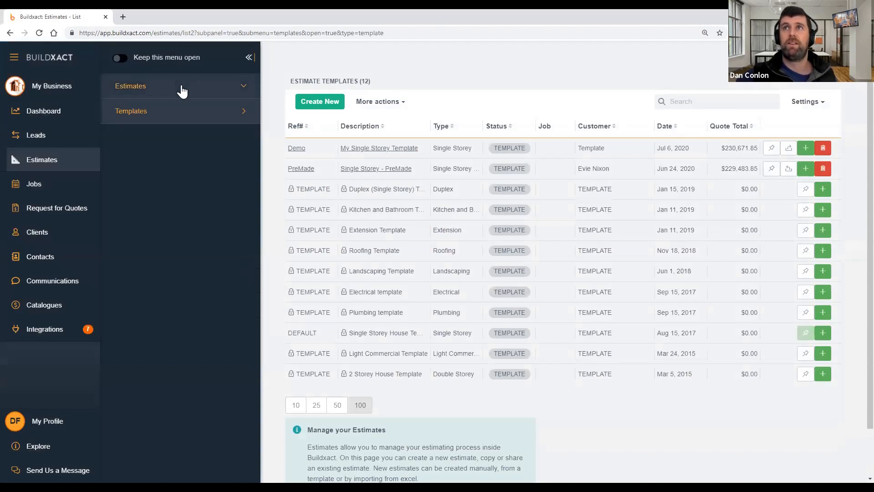
click(181, 87)
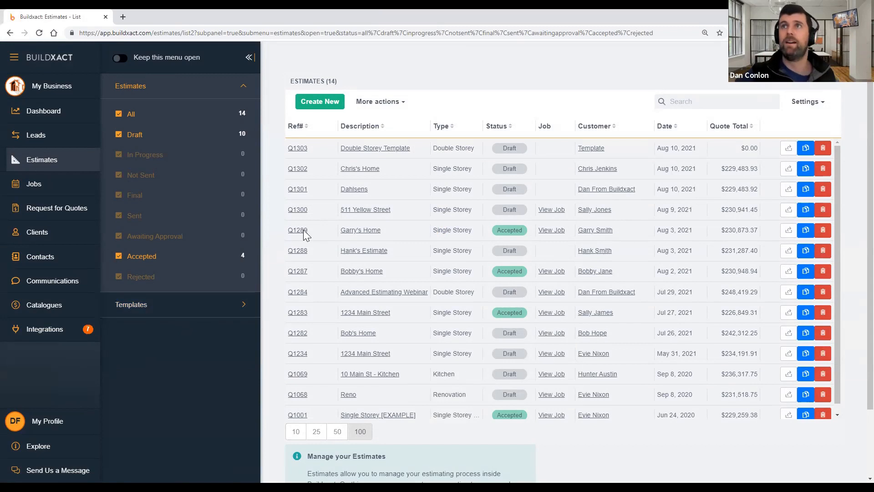
click(373, 153)
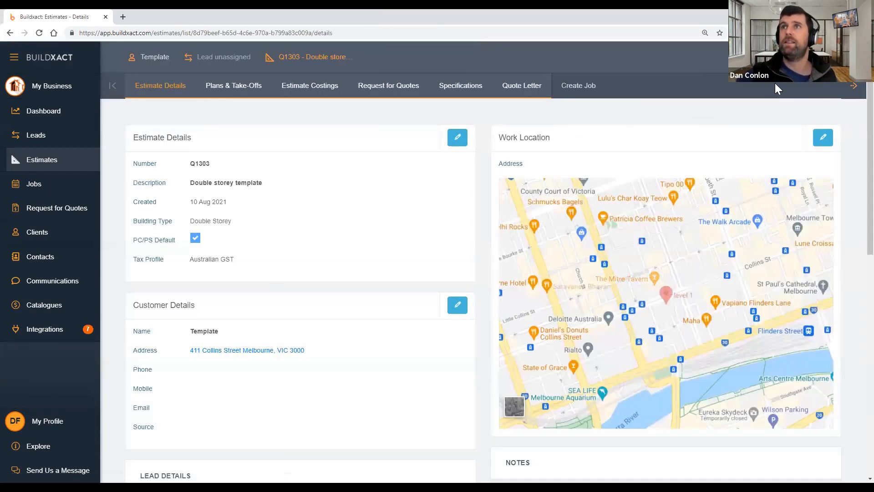
click(785, 57)
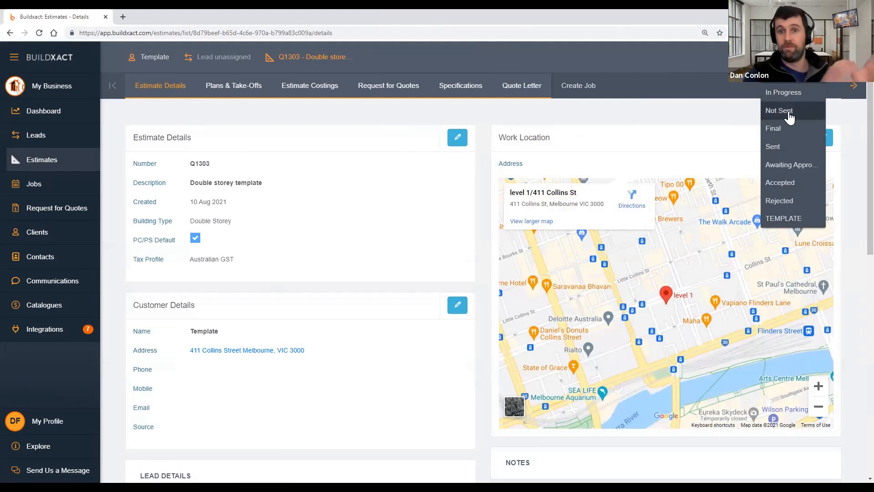
click(782, 220)
click(63, 164)
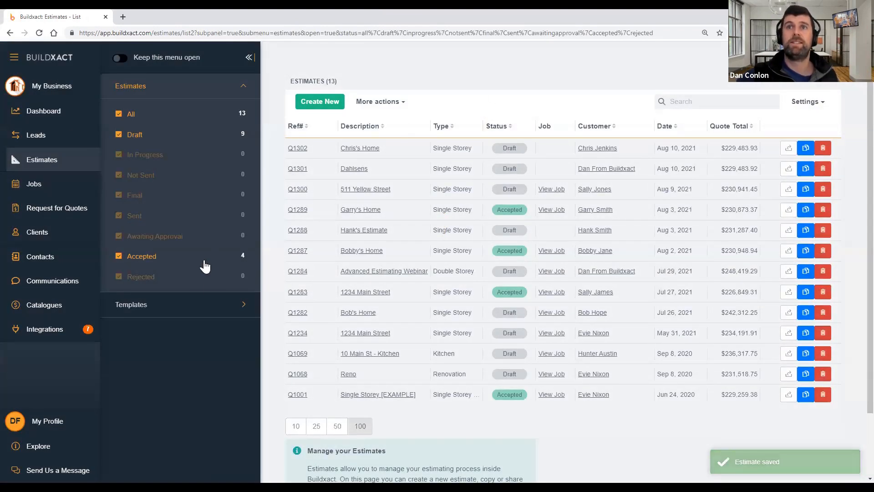
click(165, 314)
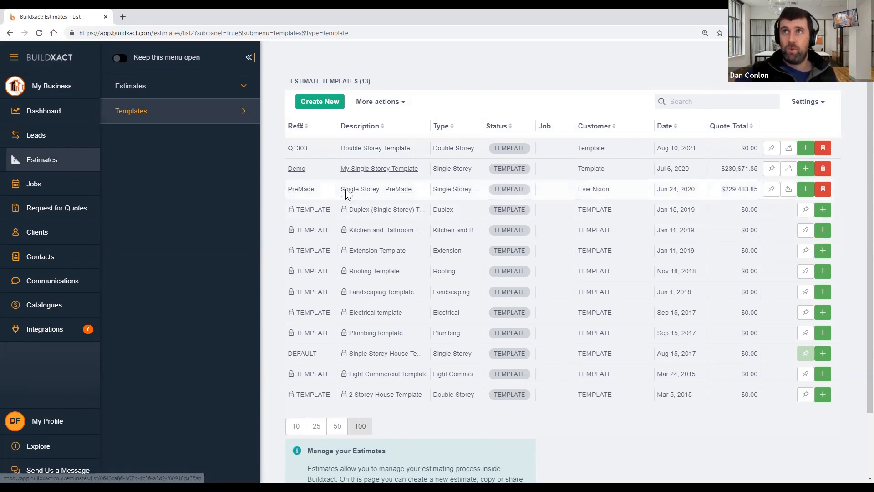
Return to the 13-estimate list and confirm Q1303 no longer appears there
click(201, 89)
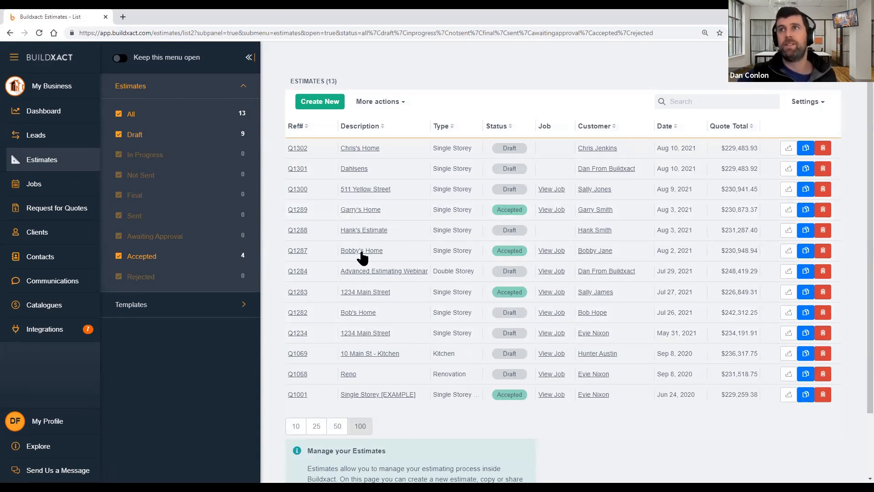
drag(403, 250, 342, 251)
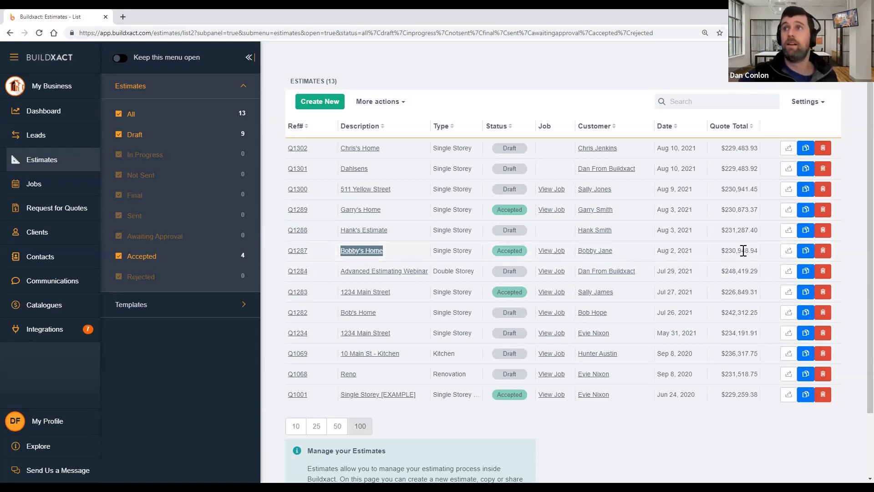
click(773, 252)
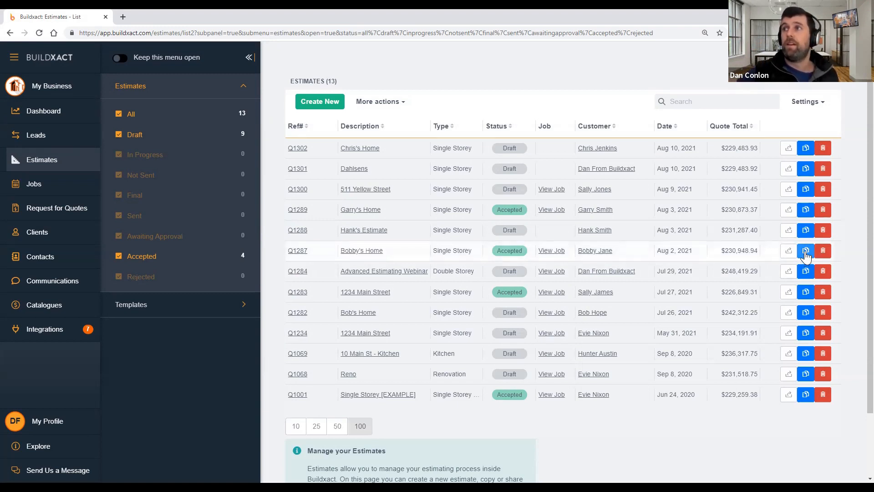
Copy estimate Q1287 and change the new description to 'Sinlge storey template'
click(804, 253)
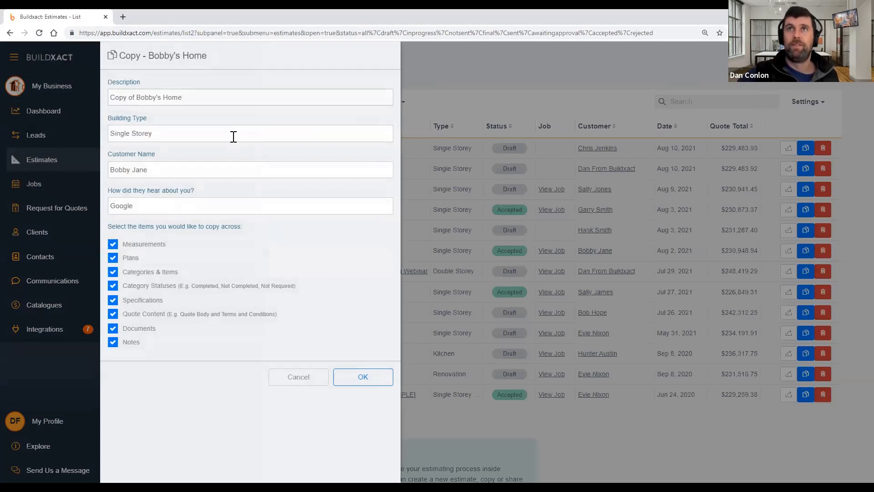
drag(137, 97, 37, 101)
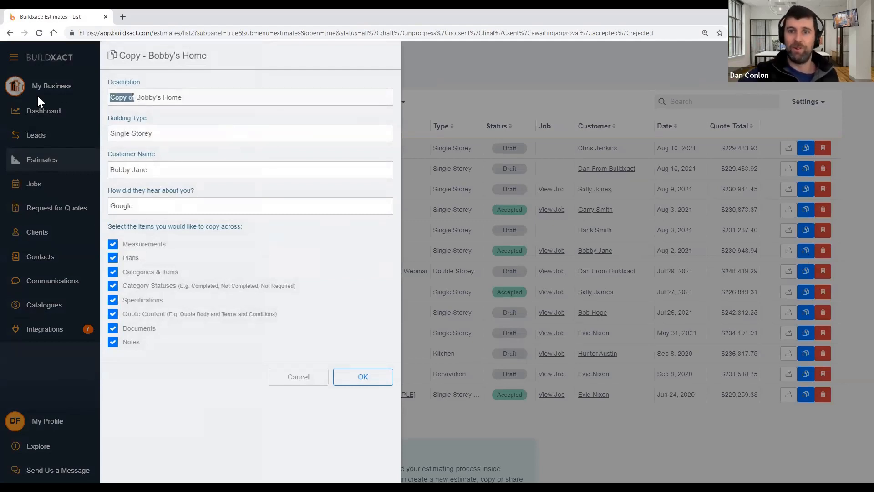
key(BackSpace)
key(ctrl+a)
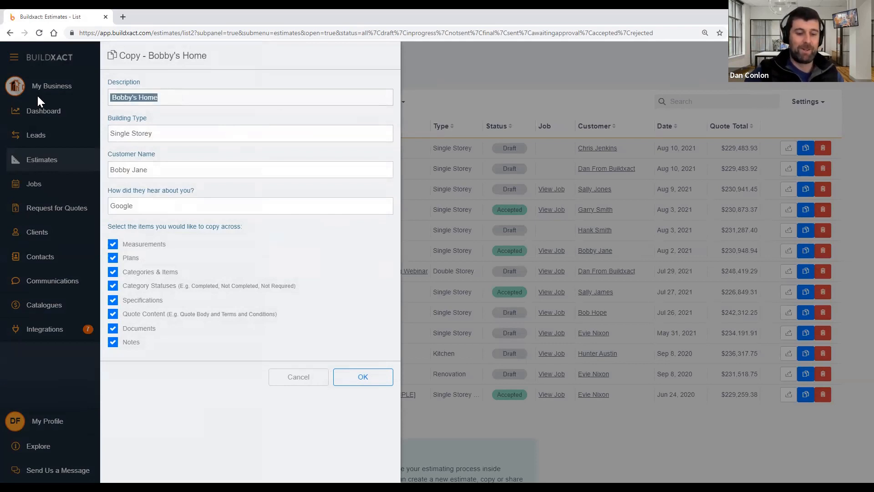
text(Sinlge )
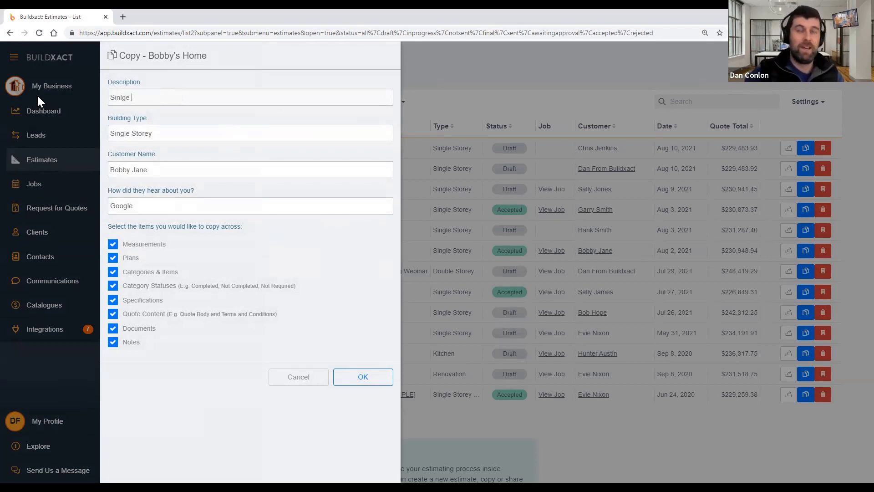
text(storey t)
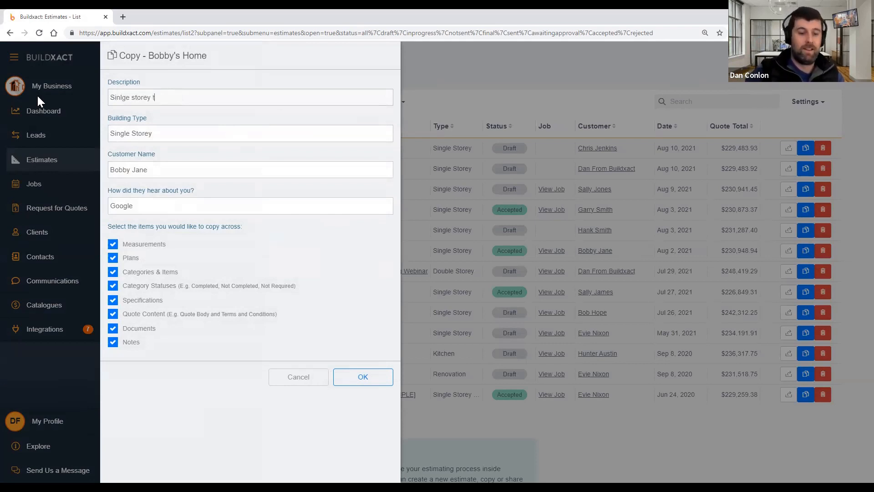
text(torey templatew)
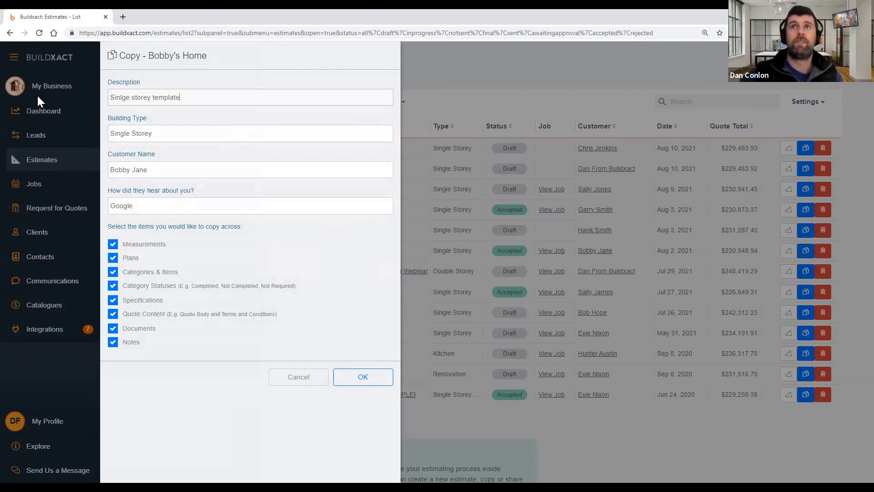
Set customer to Template, exclude Measurements, Plans, Category Statuses and Notes, and create the copy
drag(181, 170, 81, 167)
text(T)
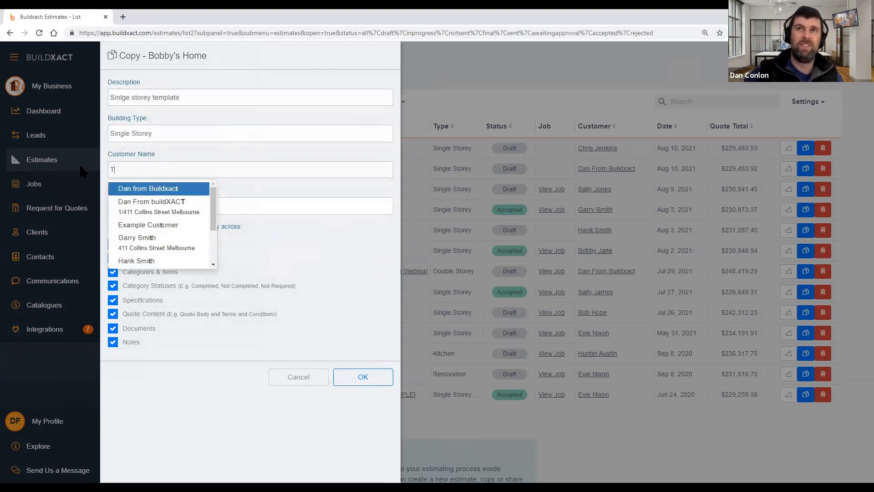
text(emplate)
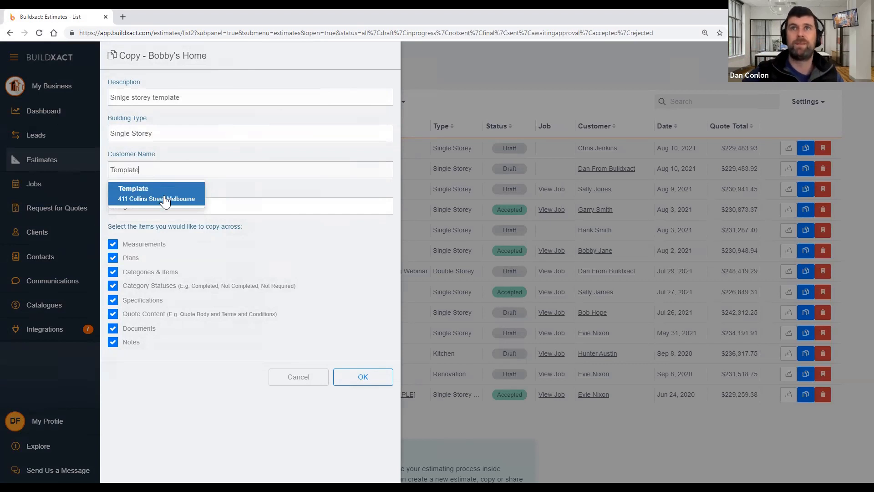
click(165, 201)
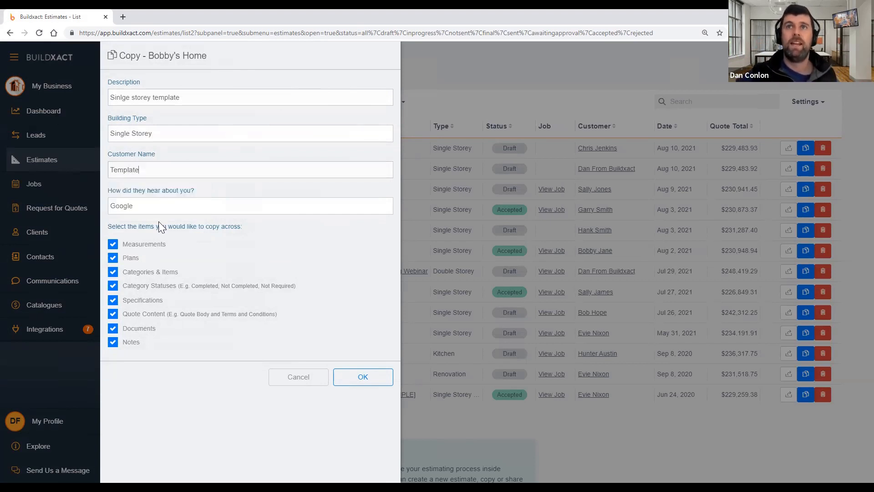
click(114, 245)
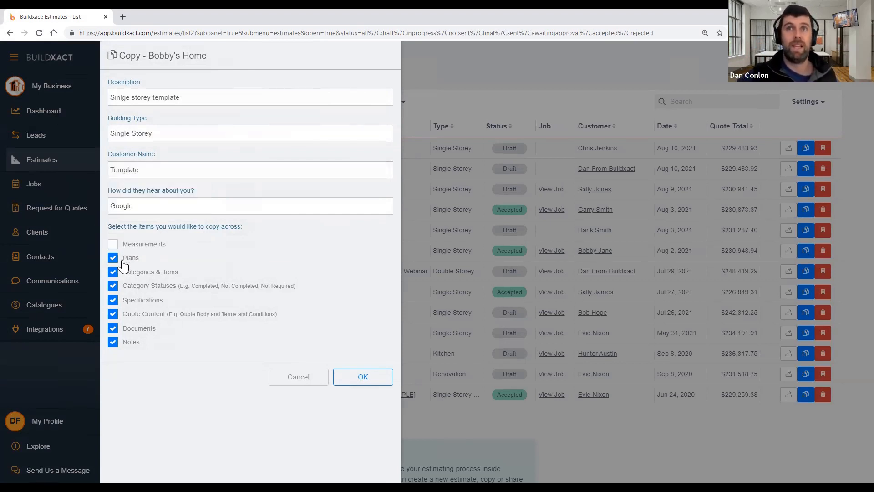
click(123, 262)
click(135, 287)
click(124, 346)
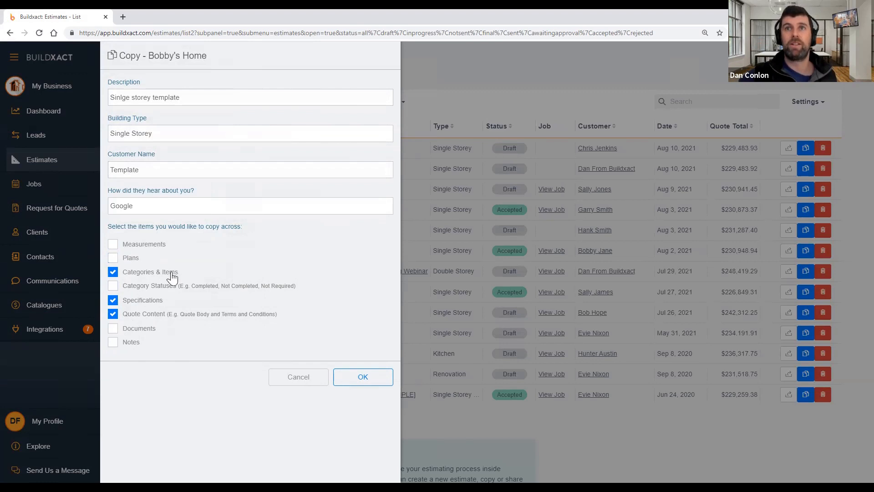
drag(171, 273, 129, 277)
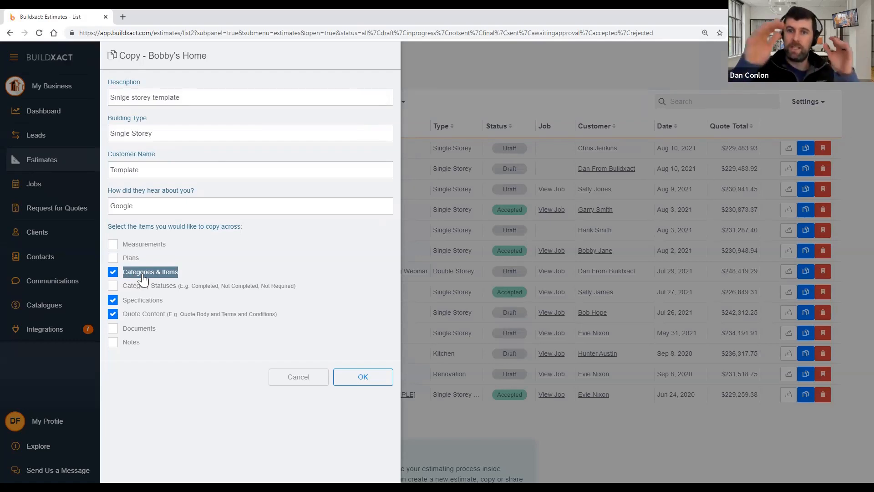
drag(200, 274, 131, 283)
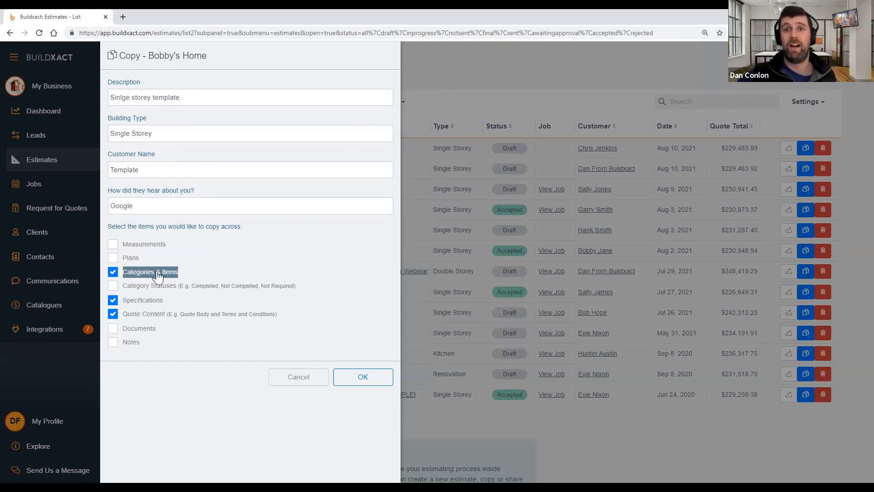
click(355, 379)
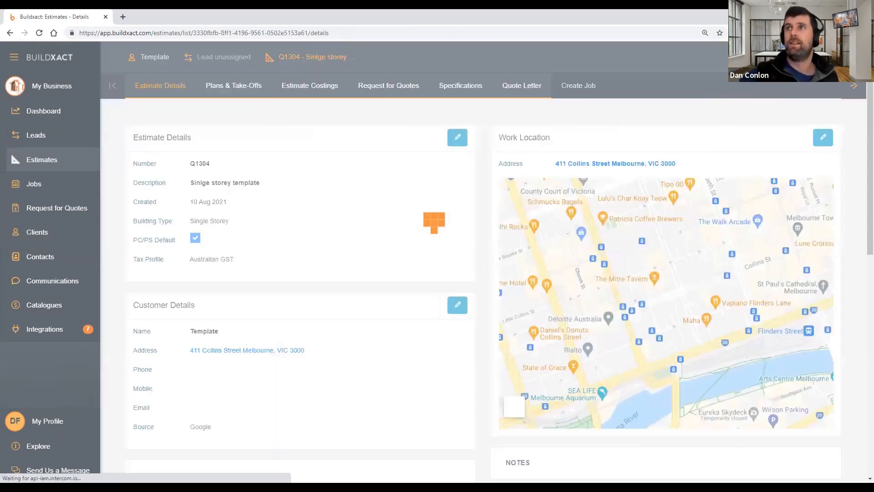
Set the Q1304 estimate's status to TEMPLATE and go to its Estimate Costings
click(778, 57)
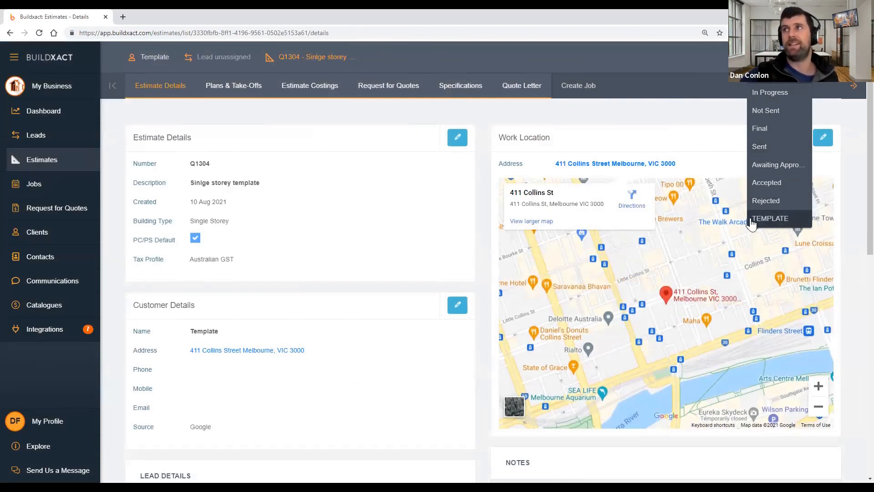
click(773, 221)
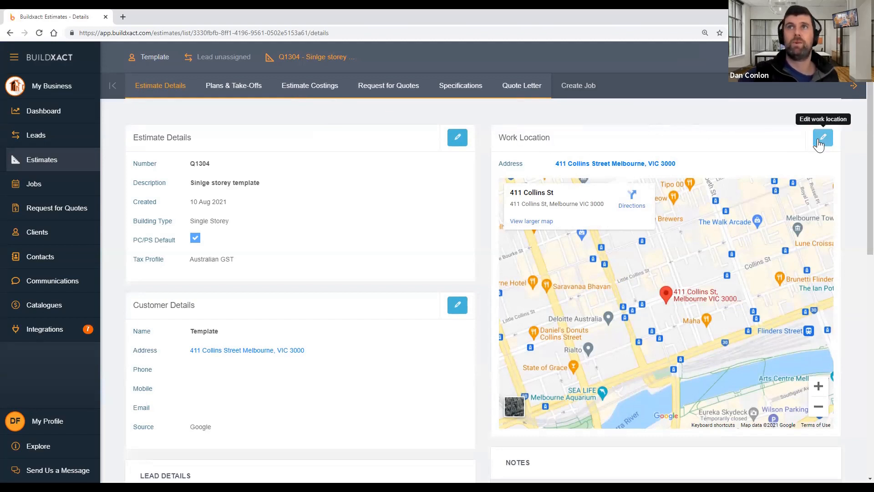
click(323, 91)
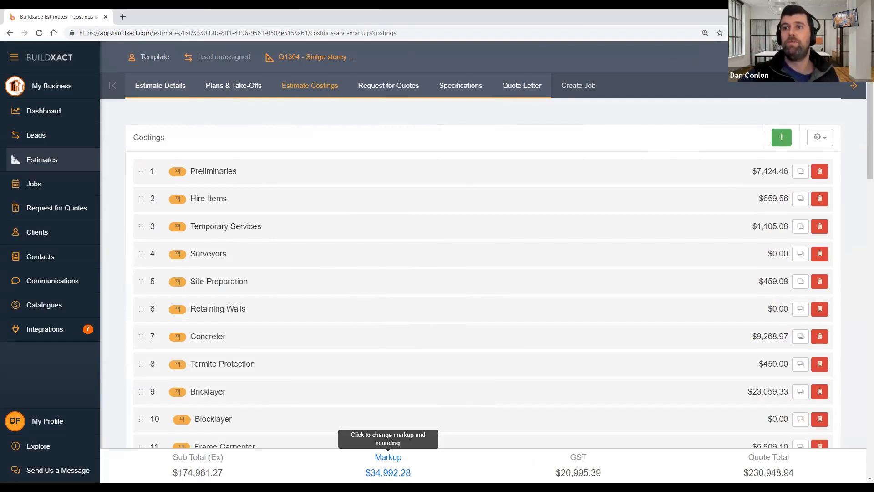
Review the markup settings, leave the 20% markup unchanged, and expand the Preliminaries category
click(388, 471)
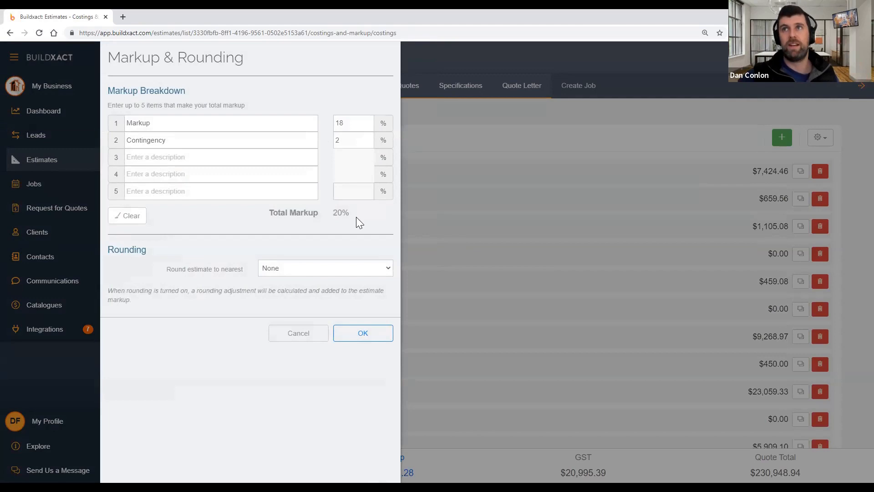
click(316, 340)
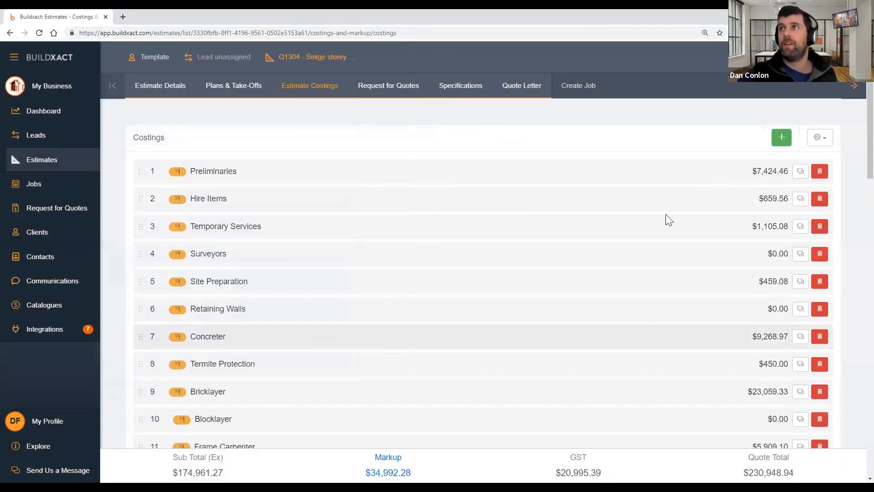
click(623, 164)
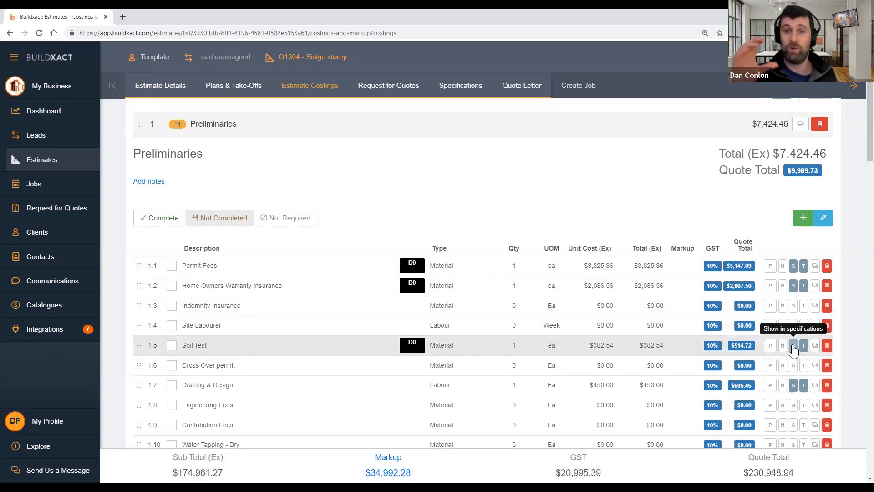
Set Preliminaries quantities to 0, including Home Owners Warranty, Soil Test, Drafting & Design and Water Tapping
double_click(514, 264)
text(0)
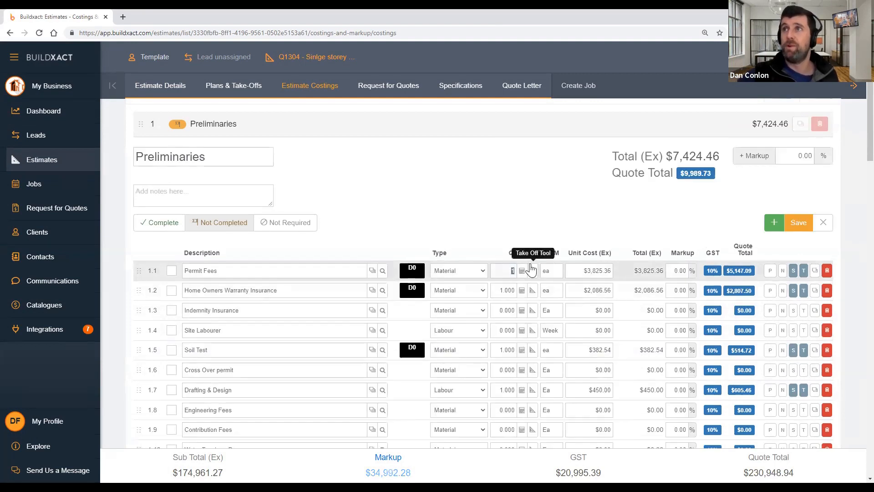
click(511, 290)
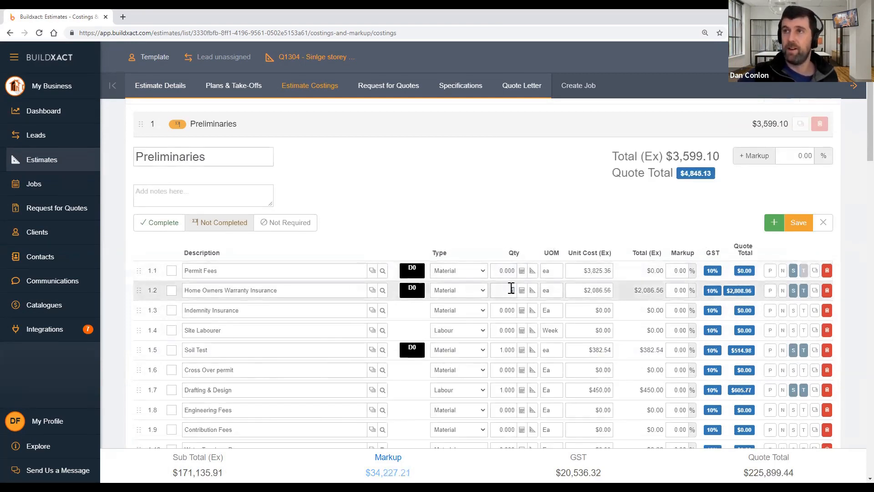
text(0)
click(507, 348)
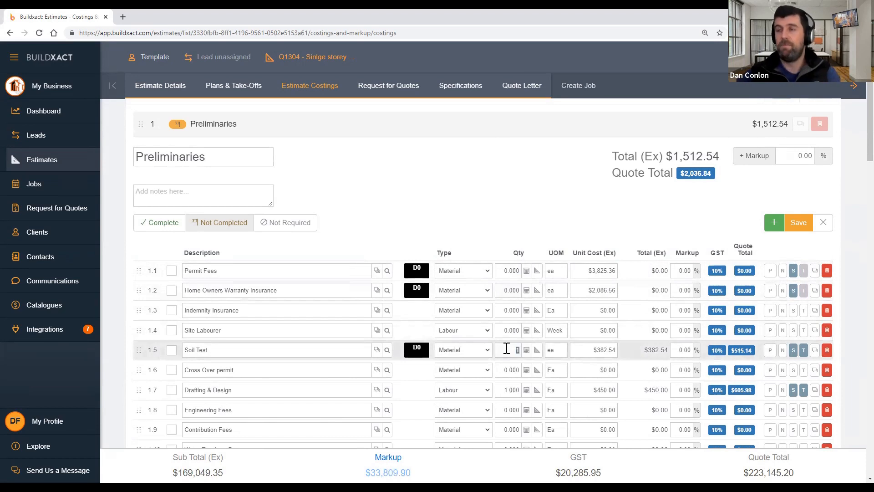
text(0)
click(509, 390)
text(0)
scroll(505, 395, down, 2)
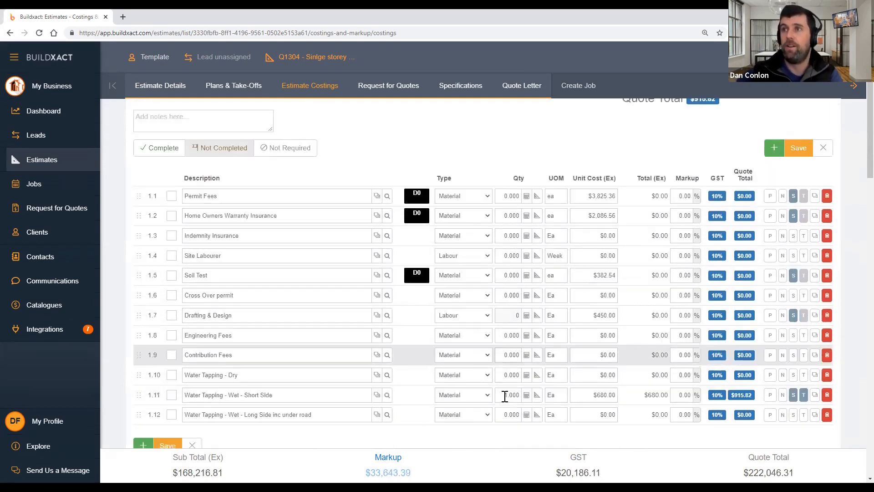
click(505, 396)
text(0)
click(537, 425)
scroll(772, 220, up, 3)
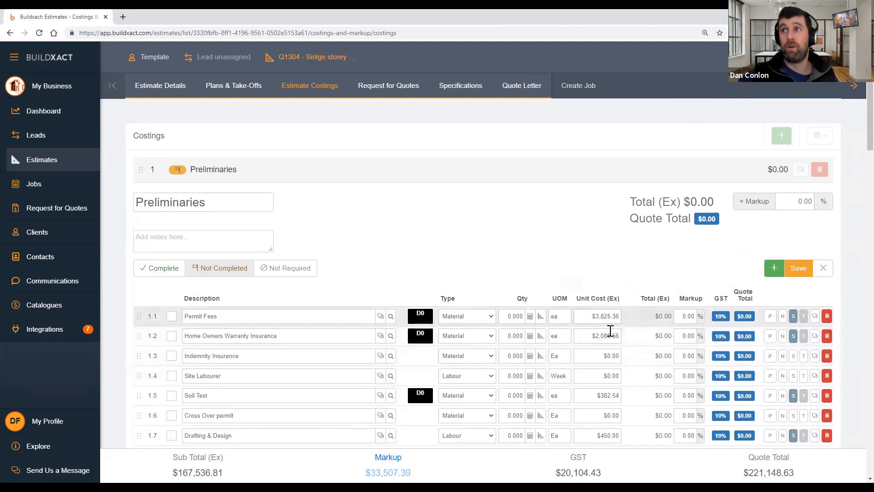
Give Permit Fees quantity 1, keep Soil Test at 0, save, and return to Estimates
click(518, 315)
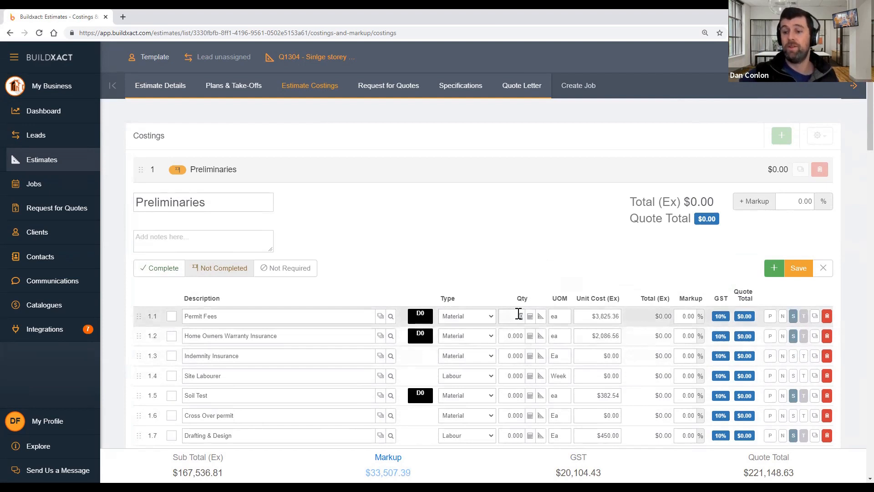
text(1)
click(505, 396)
text(1)
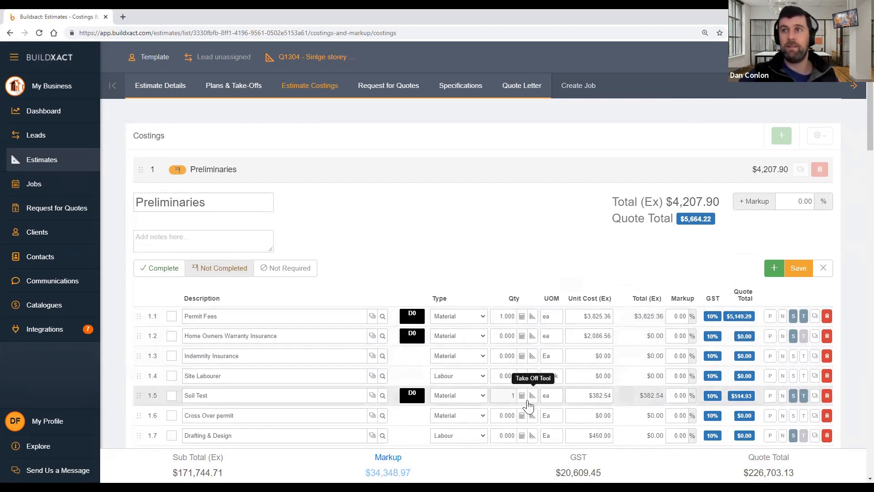
drag(506, 399, 518, 401)
text(0)
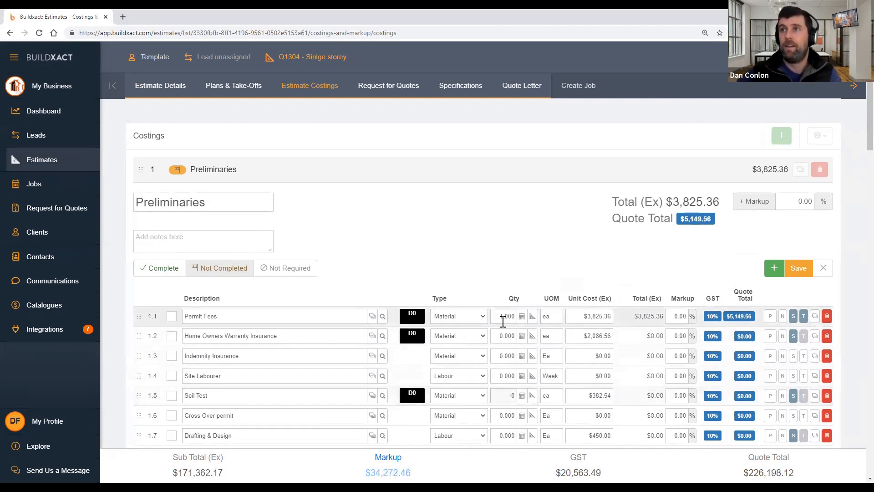
click(798, 269)
click(82, 167)
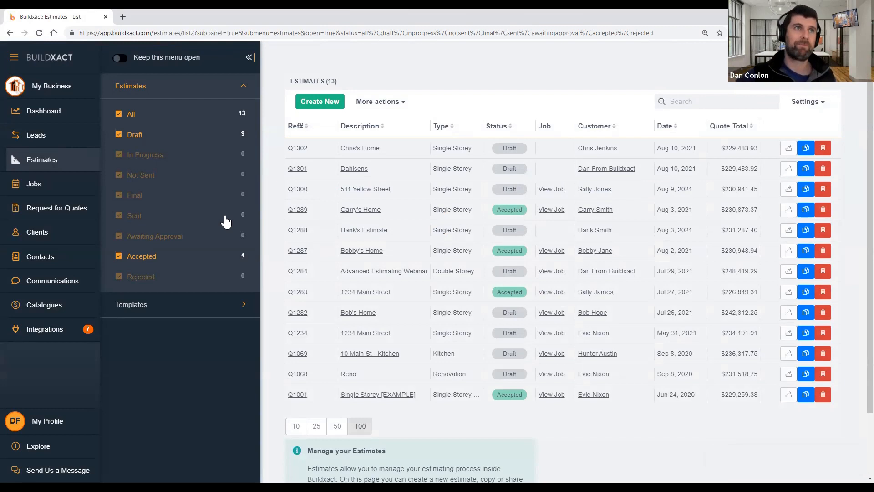
Start a new estimate described 'My excel template' with customer Template
click(322, 101)
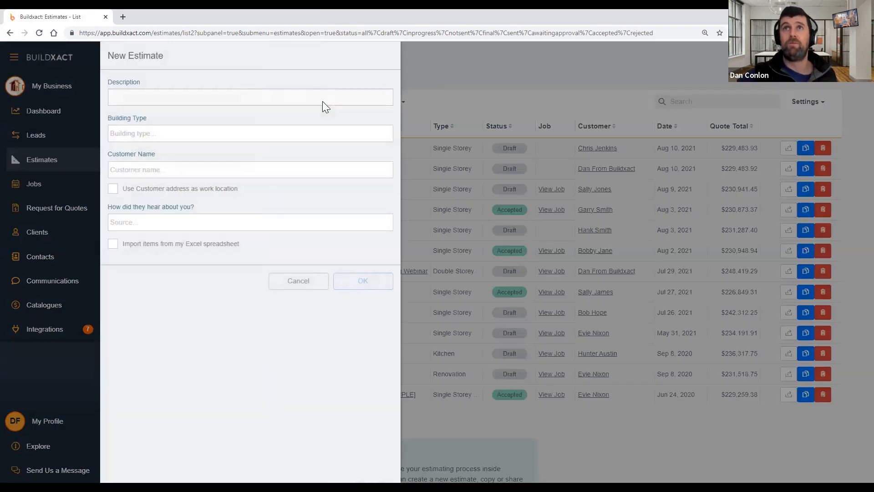
click(301, 280)
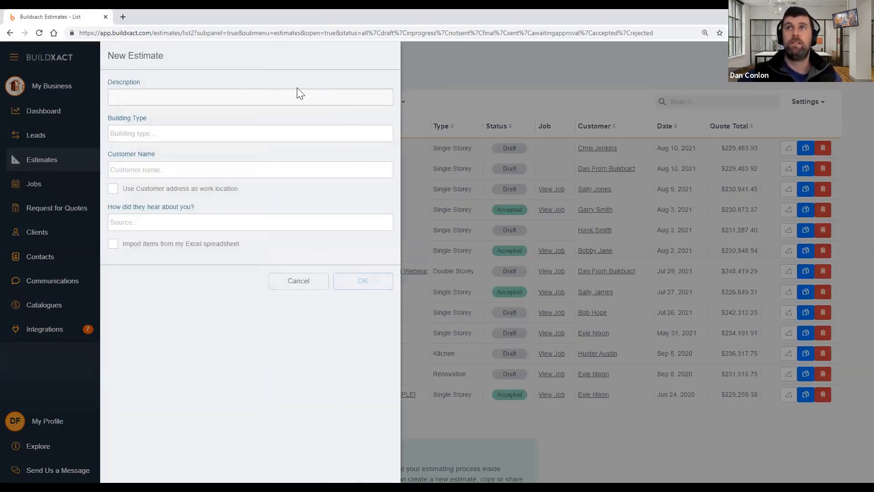
click(321, 101)
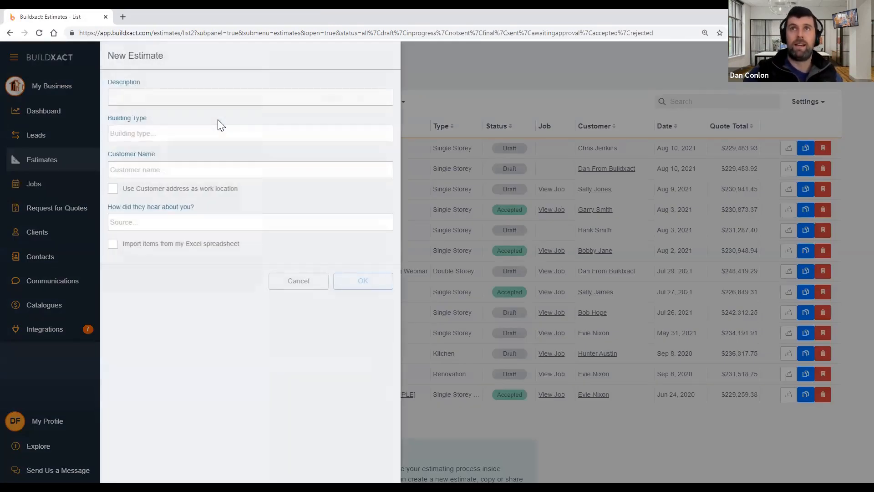
text(My excel template)
click(206, 135)
click(187, 170)
text(Template)
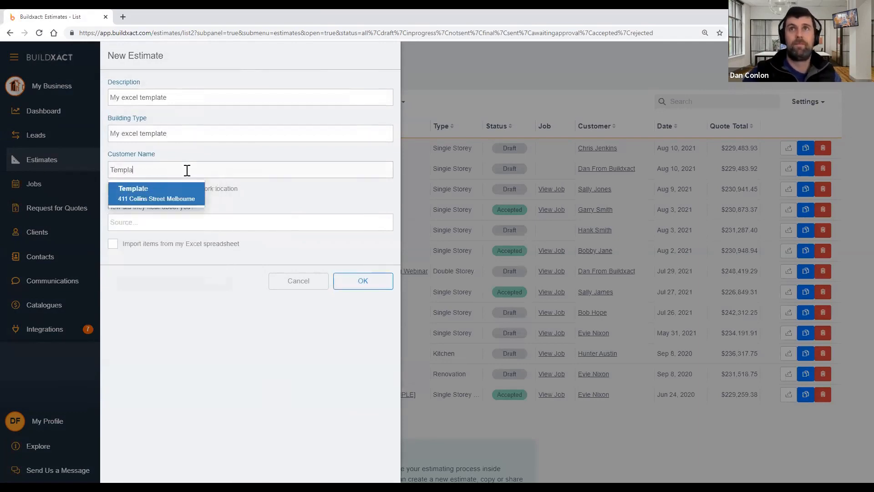
click(186, 193)
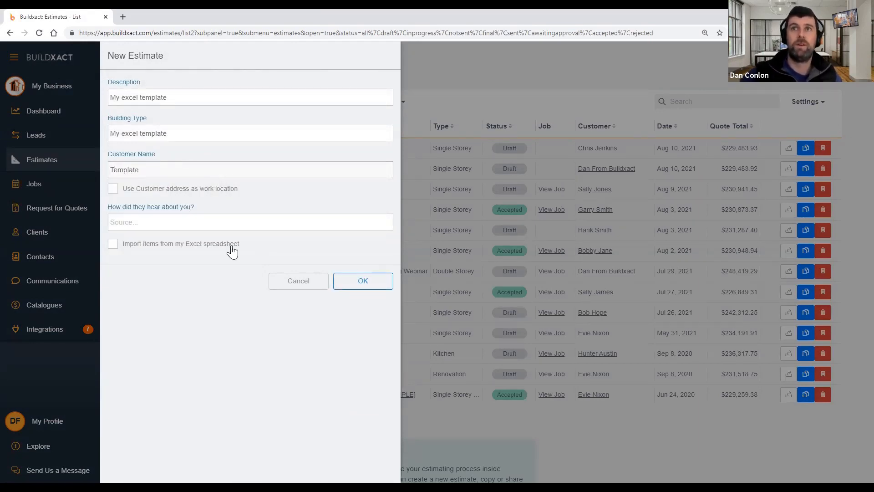
Choose to import items from an Excel spreadsheet and create the estimate
drag(230, 250, 167, 255)
triple_click(121, 254)
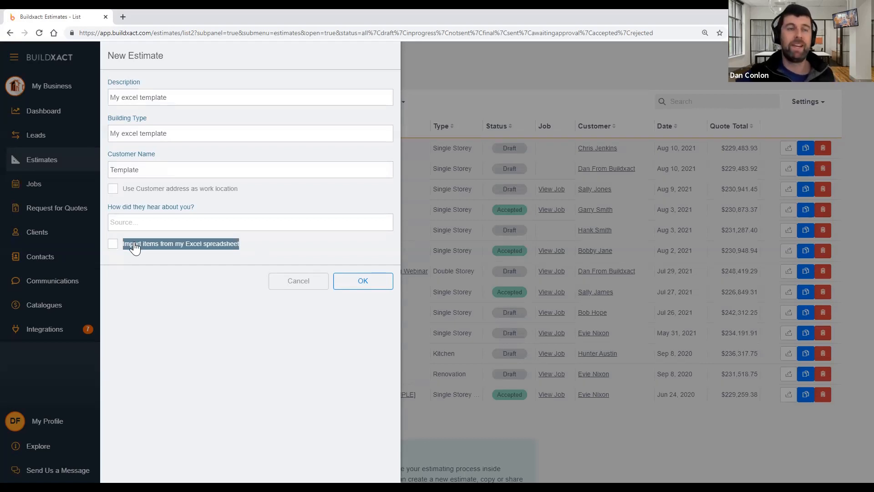
click(135, 247)
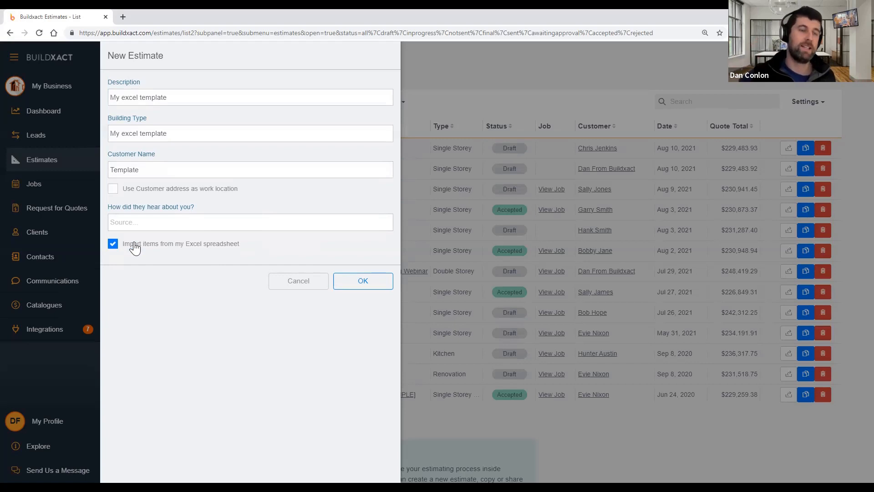
click(365, 282)
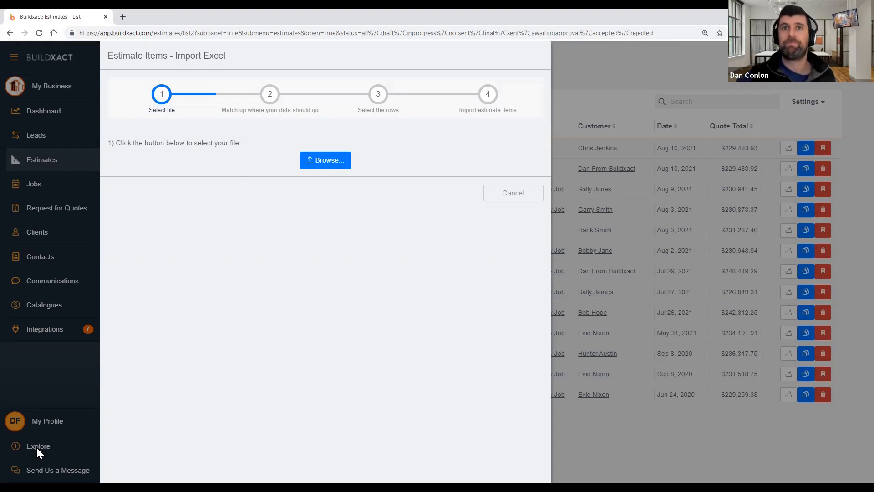
Load the Est Template Sample spreadsheet from Dan-buildXACT > Dahlsens into the import wizard
click(317, 164)
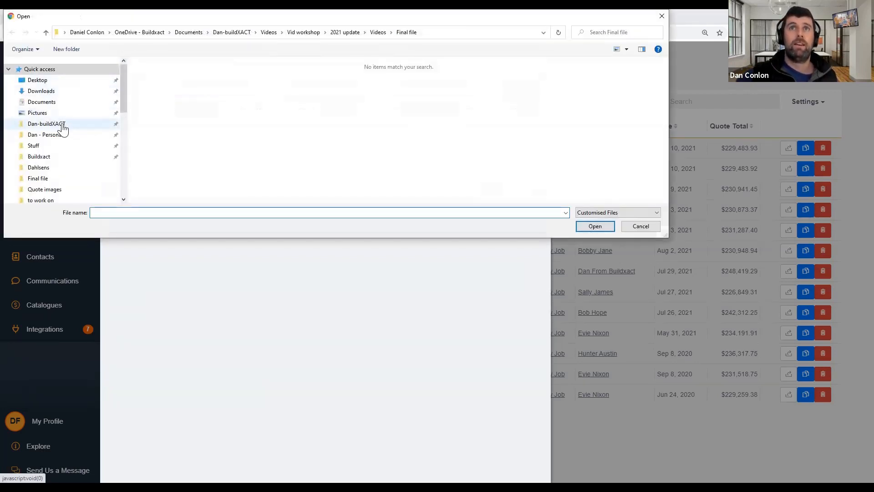
click(62, 125)
click(171, 129)
key(d)
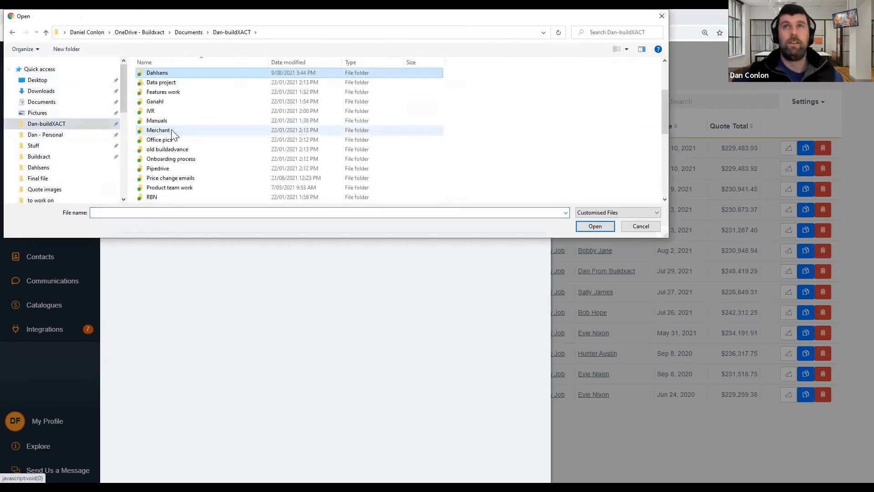
key(Return)
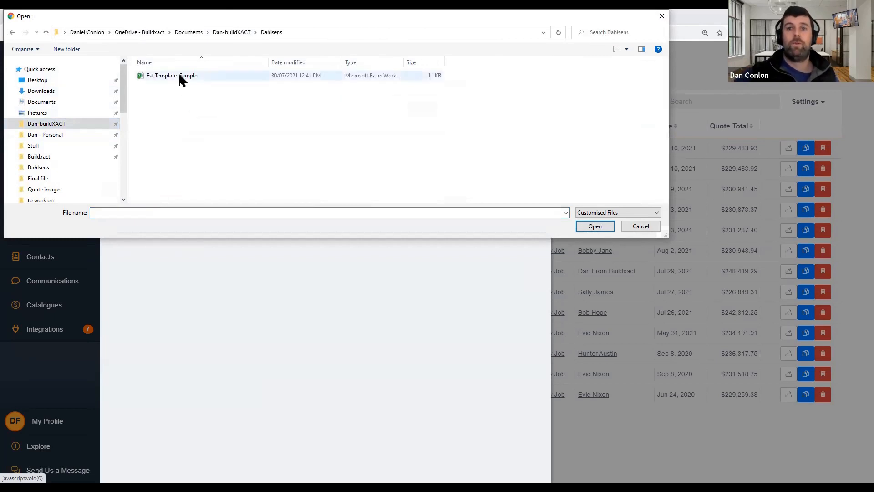
click(181, 79)
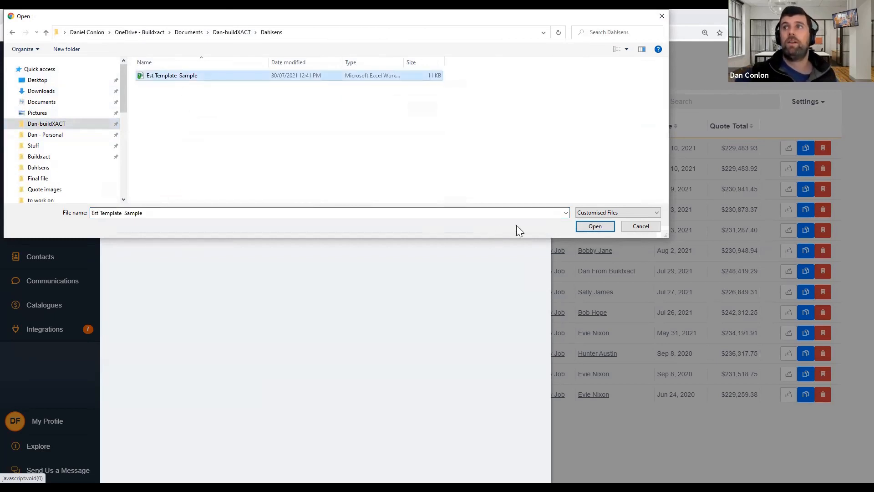
click(587, 226)
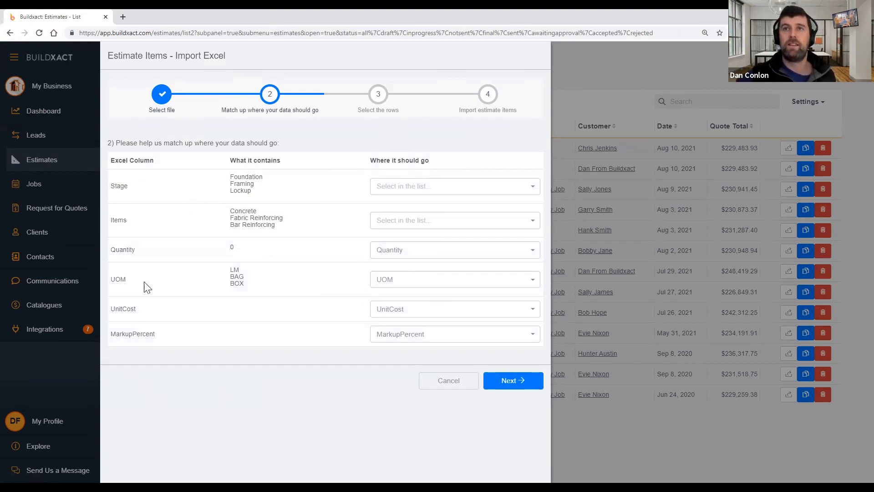
Map the spreadsheet's Stage column to Category and its Items column to Description
drag(112, 187, 131, 197)
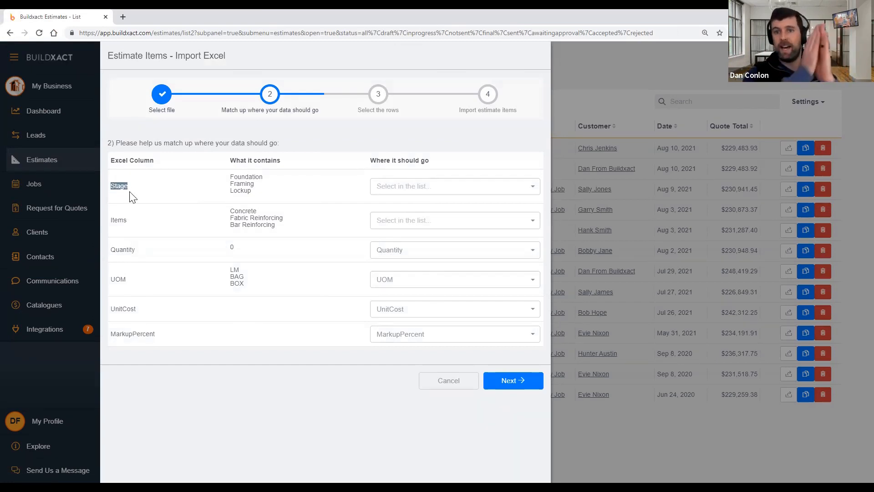
drag(112, 220, 138, 253)
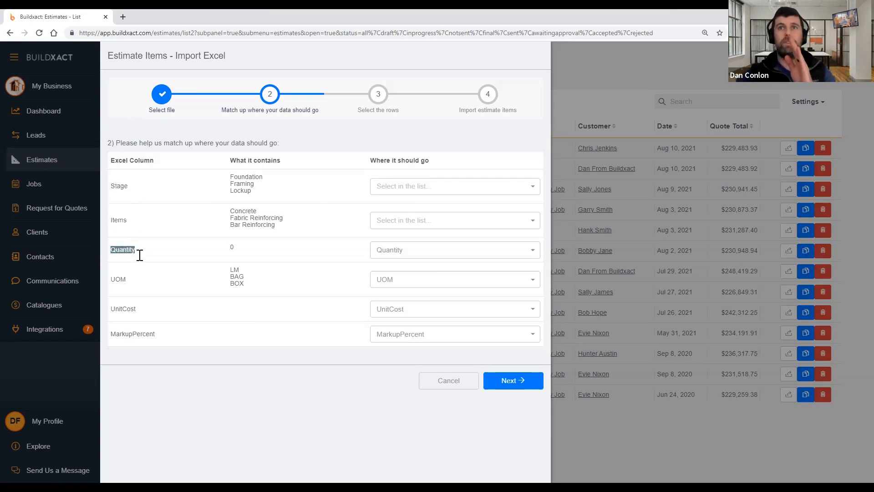
drag(110, 279, 128, 281)
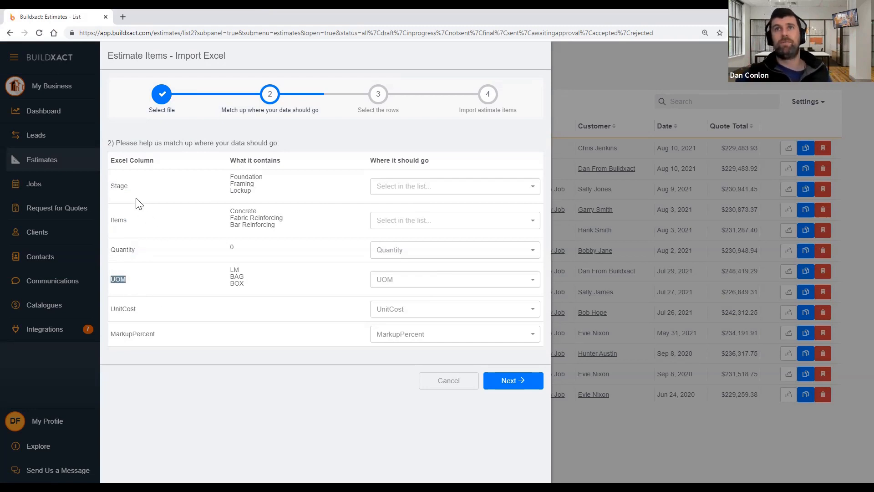
click(427, 188)
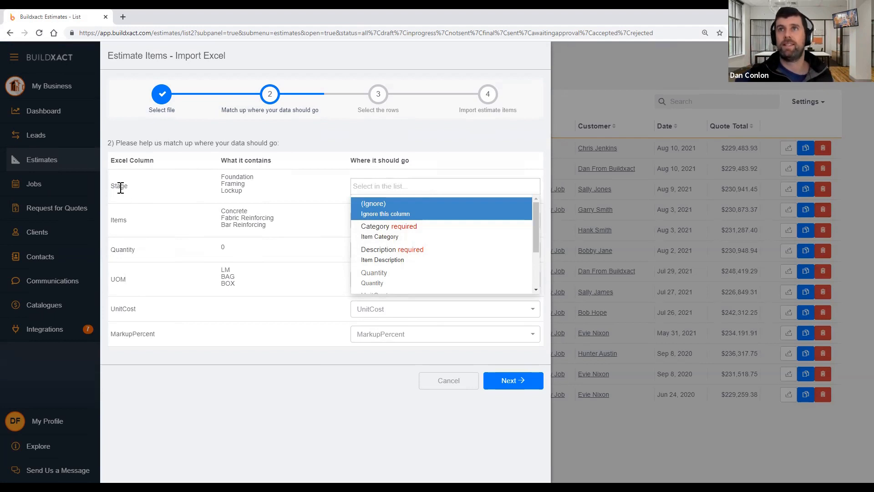
click(395, 237)
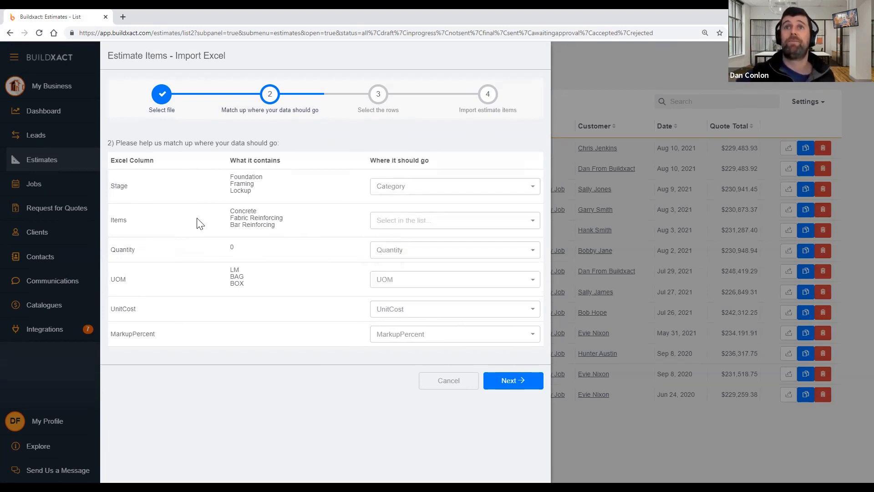
double_click(121, 217)
click(405, 220)
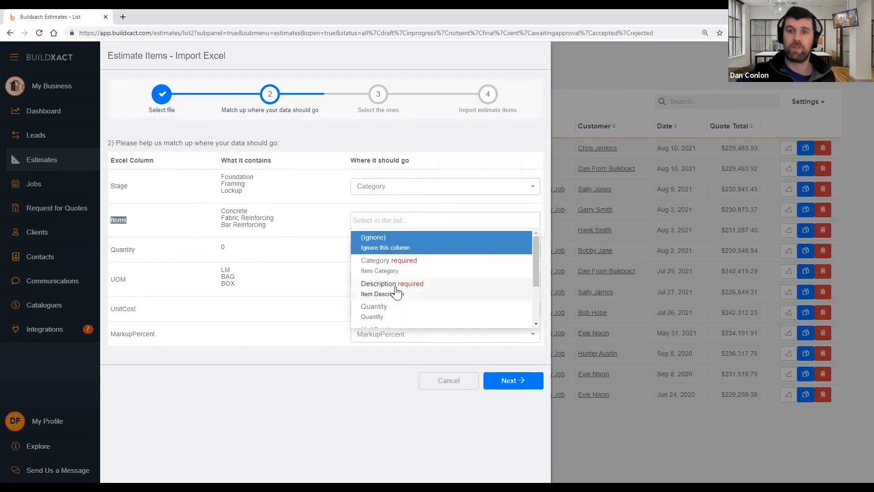
click(397, 288)
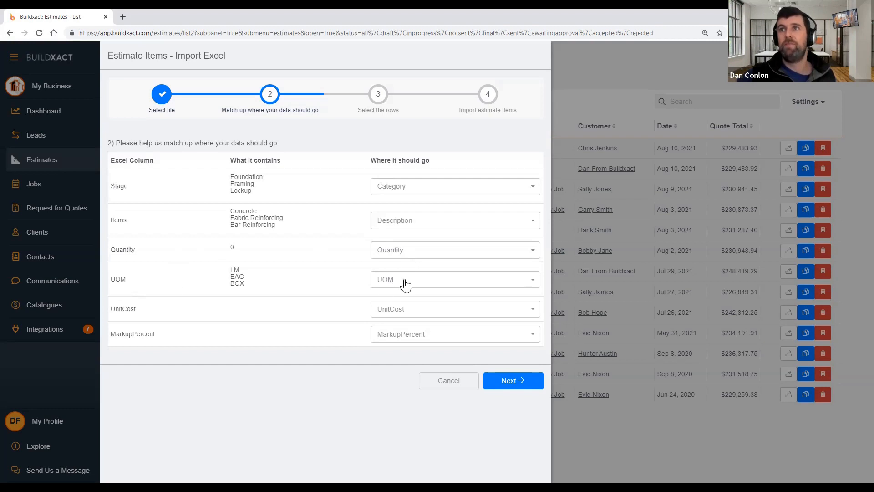
Keep the MarkupPercent column mapped to MarkupPercent
click(423, 337)
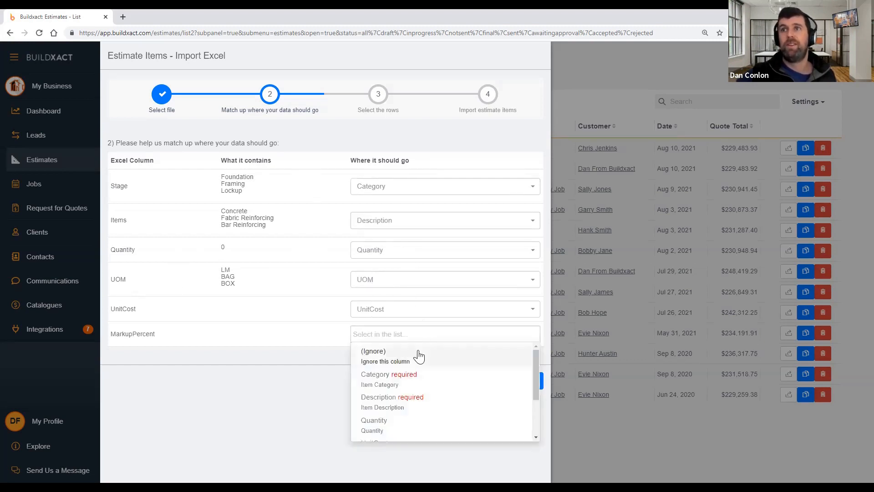
click(418, 356)
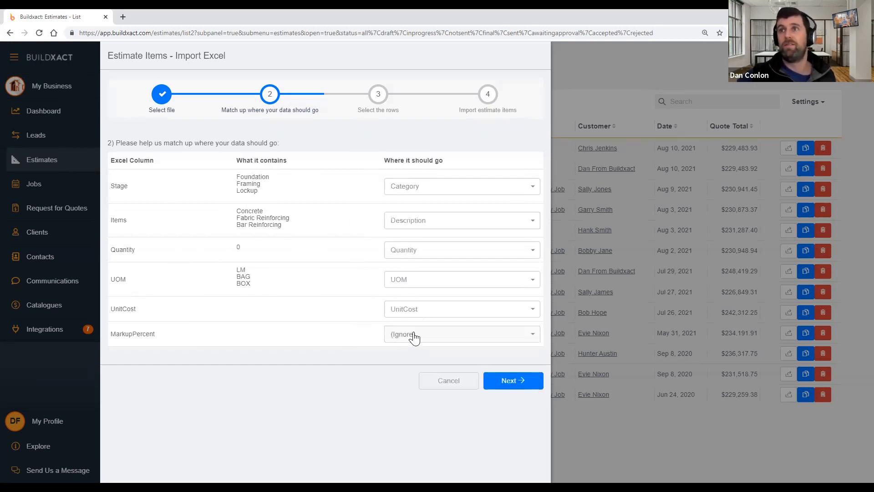
click(411, 335)
click(396, 361)
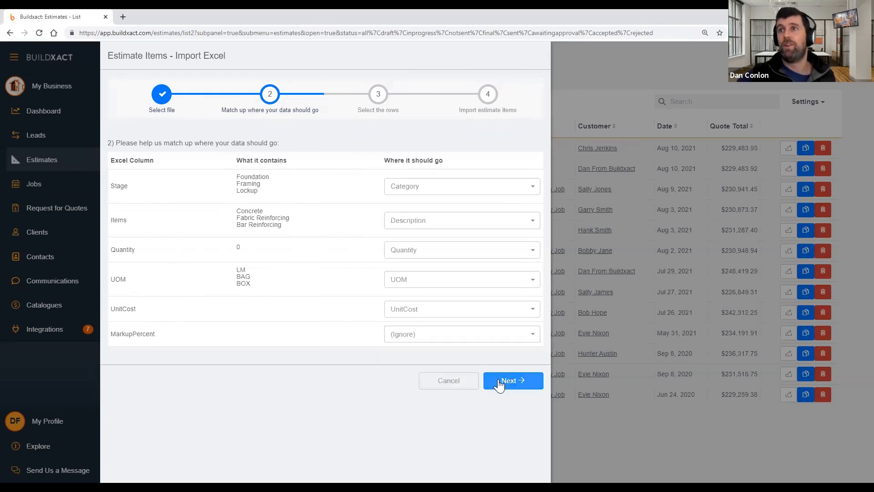
click(494, 336)
scroll(467, 400, down, 3)
click(446, 423)
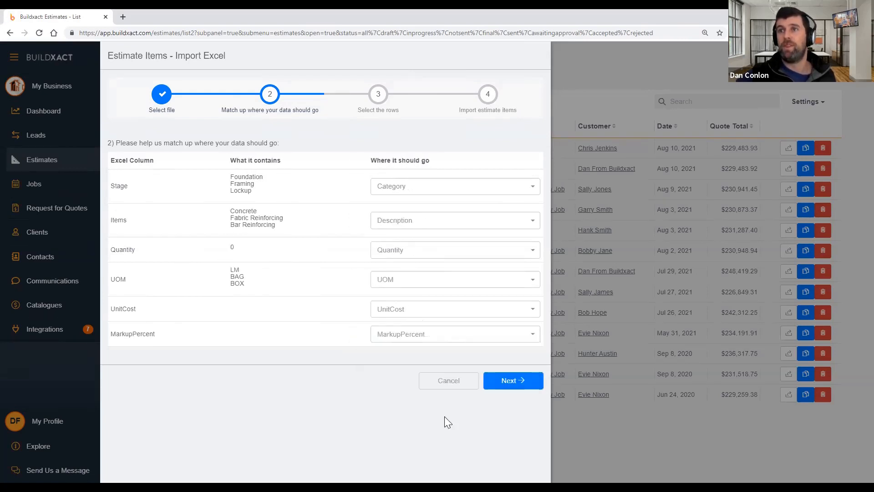
Import all 54 spreadsheet items into estimate Q1305 'My excel template'
click(509, 389)
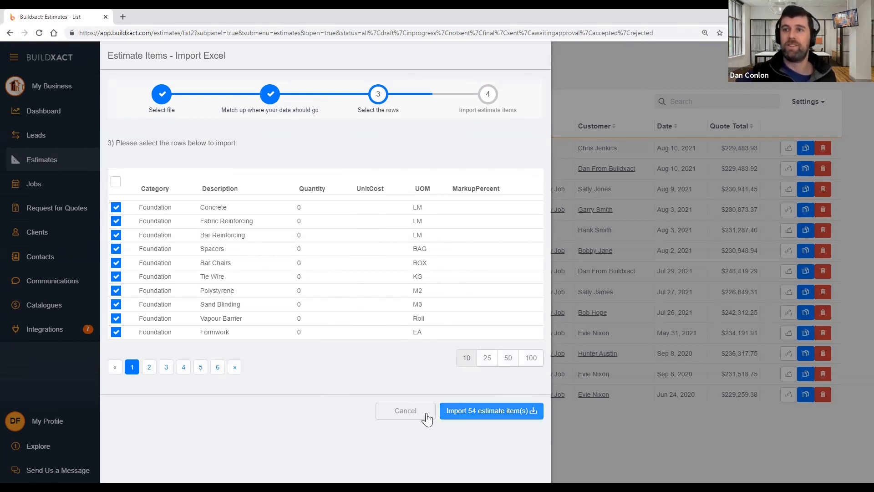
click(496, 416)
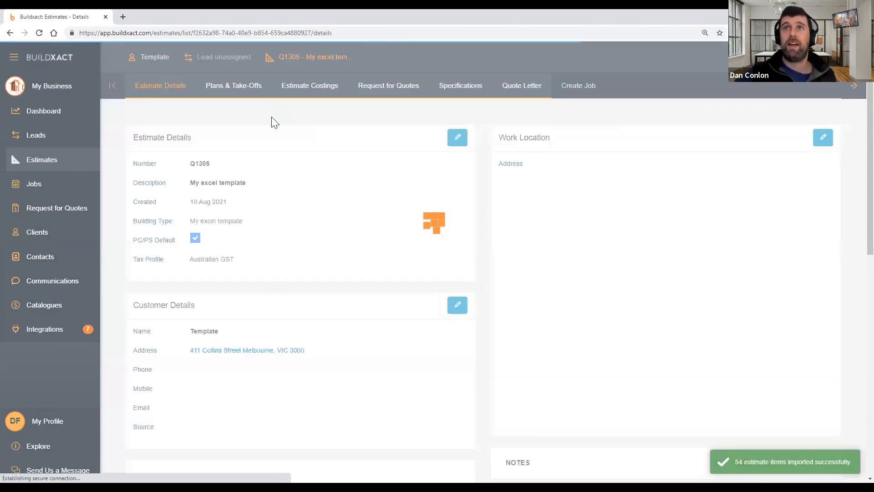
click(793, 58)
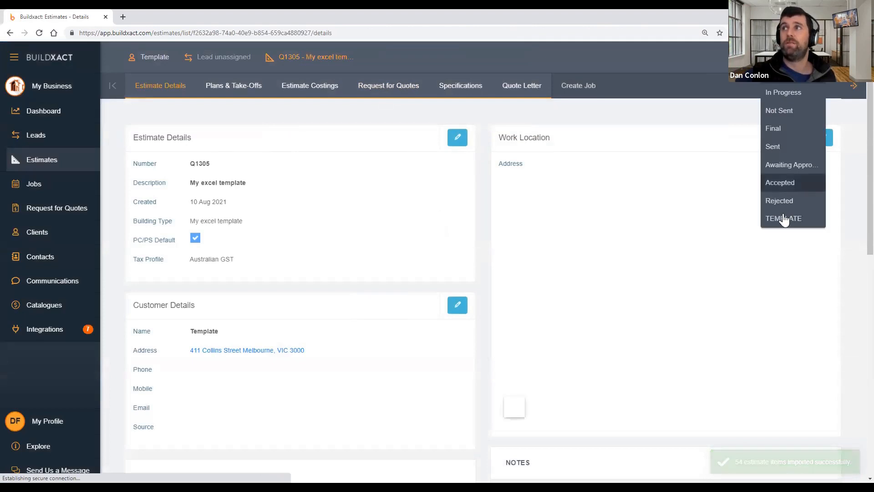
Show Q1305's costings with Foundation expanded to list imported items like Concrete and Formwork
click(310, 89)
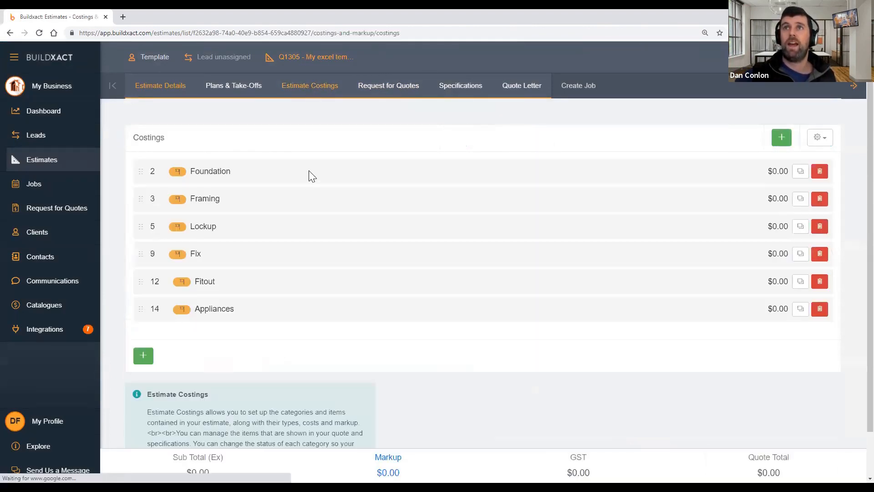
click(290, 173)
scroll(324, 286, down, 3)
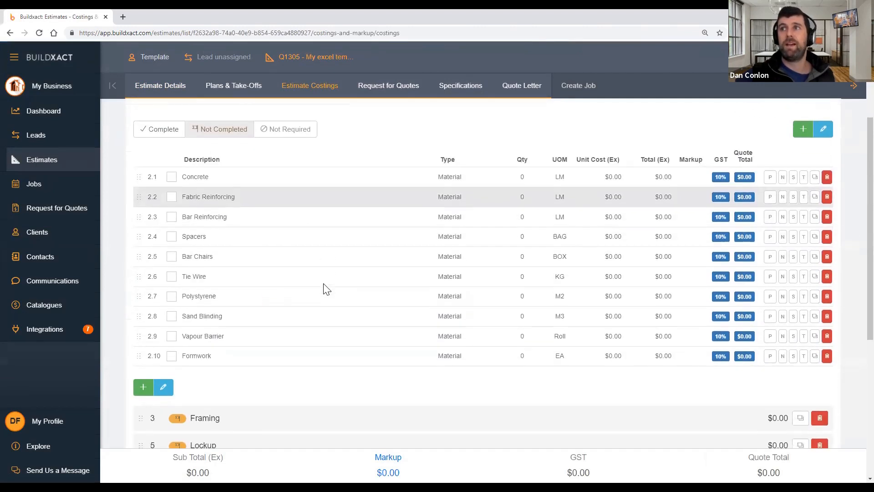
scroll(311, 254, down, 1)
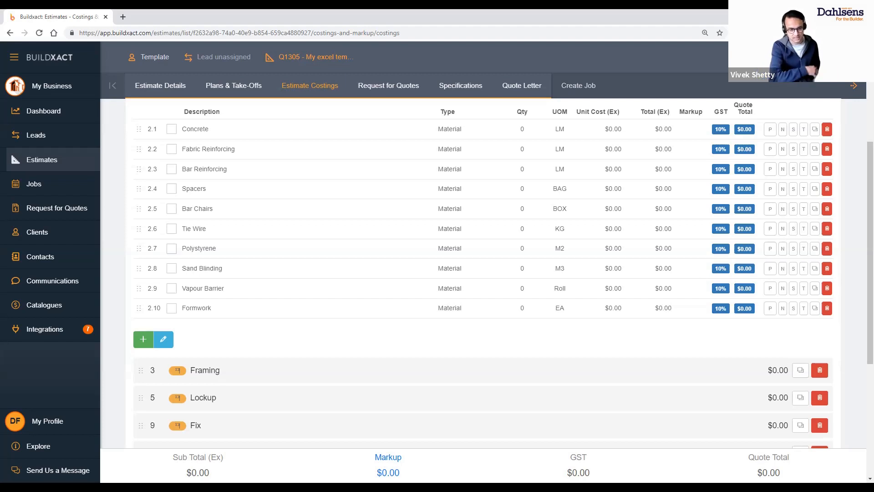
Search the Help Center FAQs for 'excel'
click(73, 451)
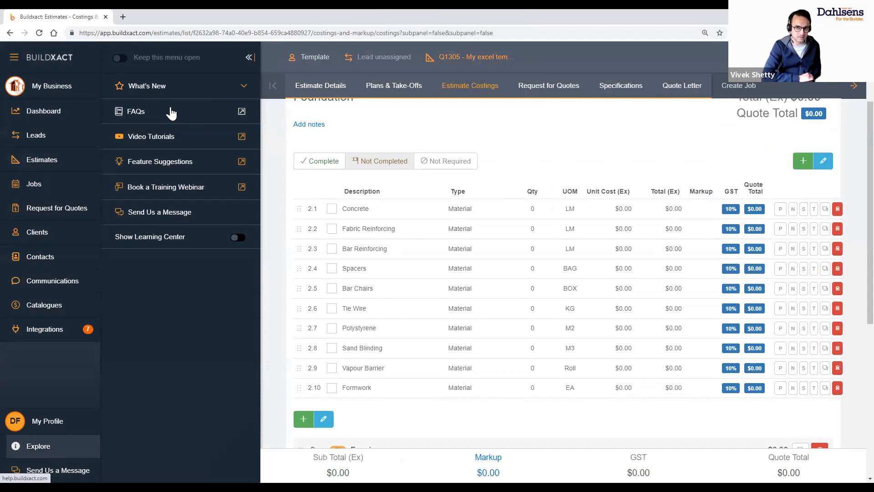
click(171, 111)
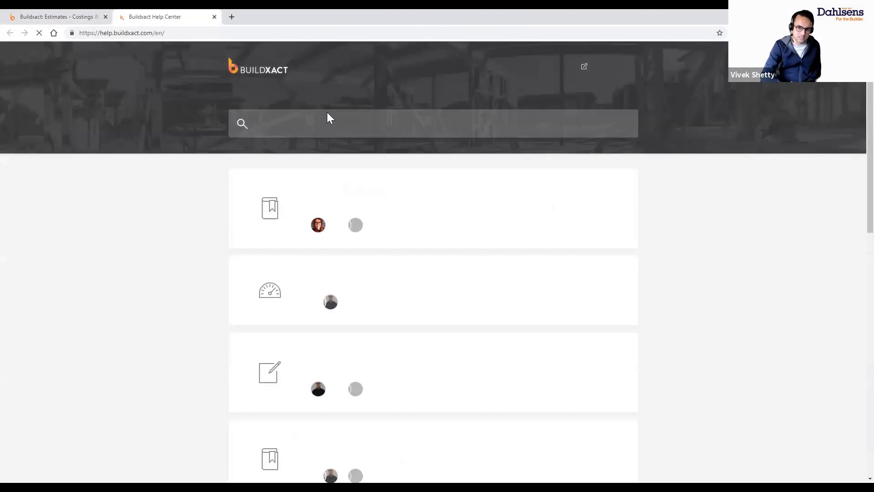
text(excel)
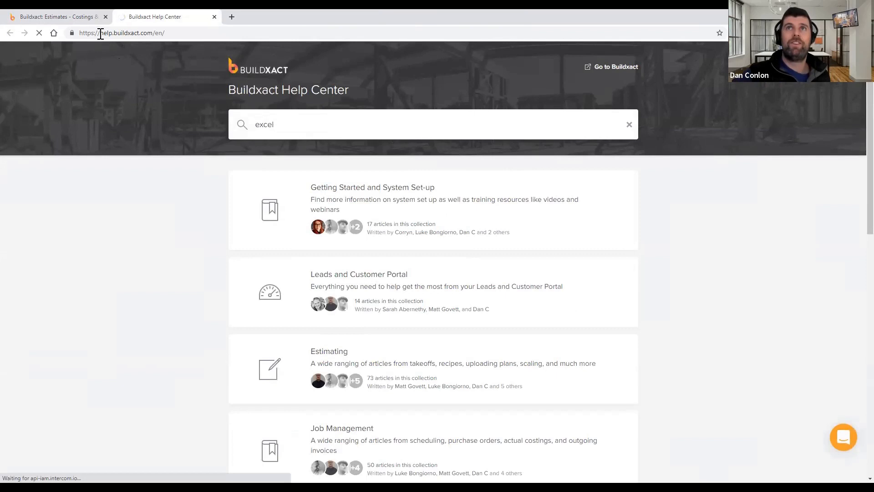
key(Return)
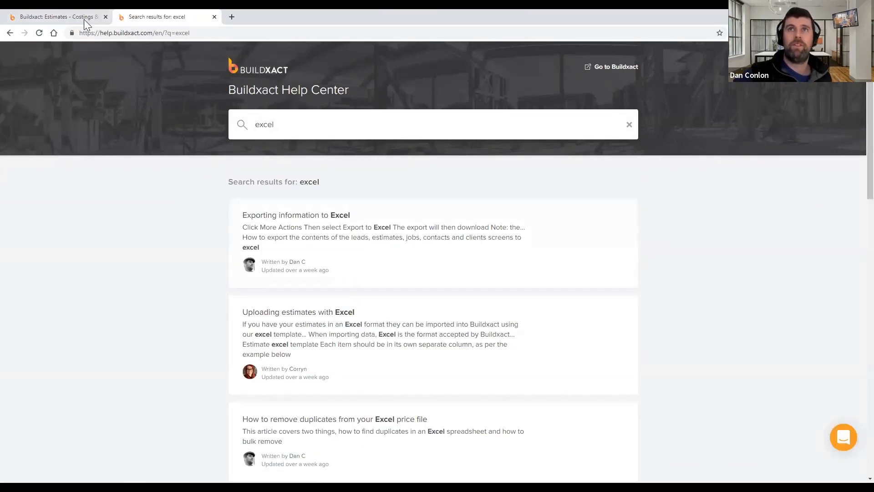
Open the 'Uploading estimates with Excel' article, then return to Q1305's costings
click(59, 17)
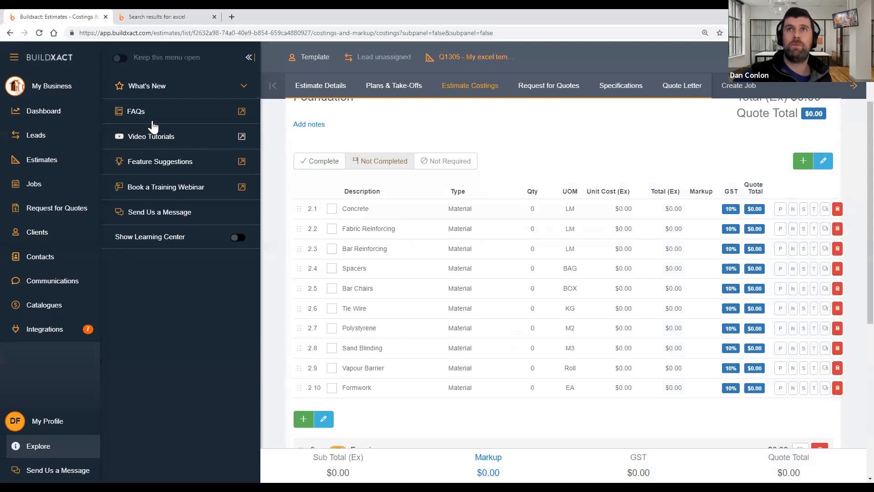
click(157, 19)
scroll(348, 269, down, 1)
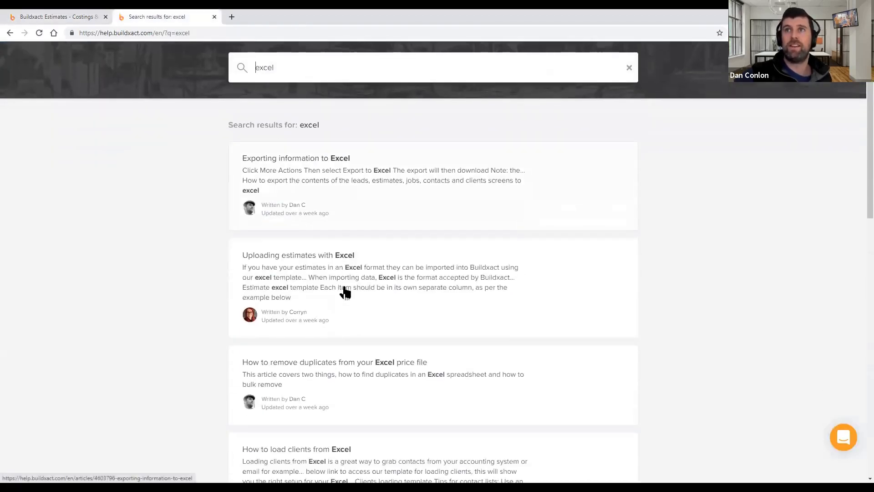
scroll(318, 254, down, 1)
click(282, 227)
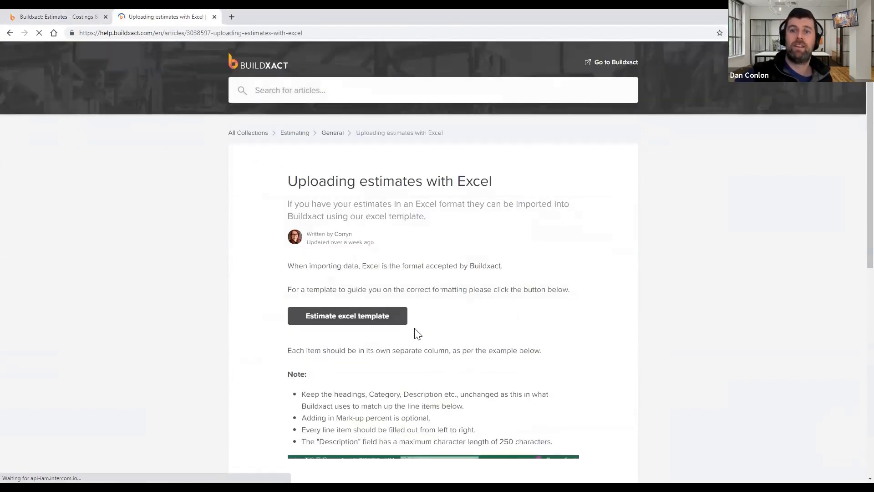
scroll(421, 332, down, 5)
scroll(422, 327, up, 2)
scroll(422, 326, up, 3)
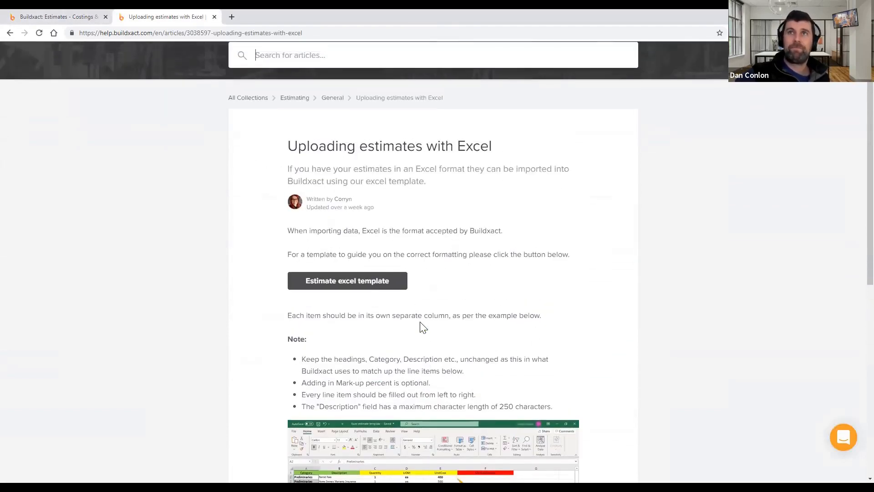
click(60, 16)
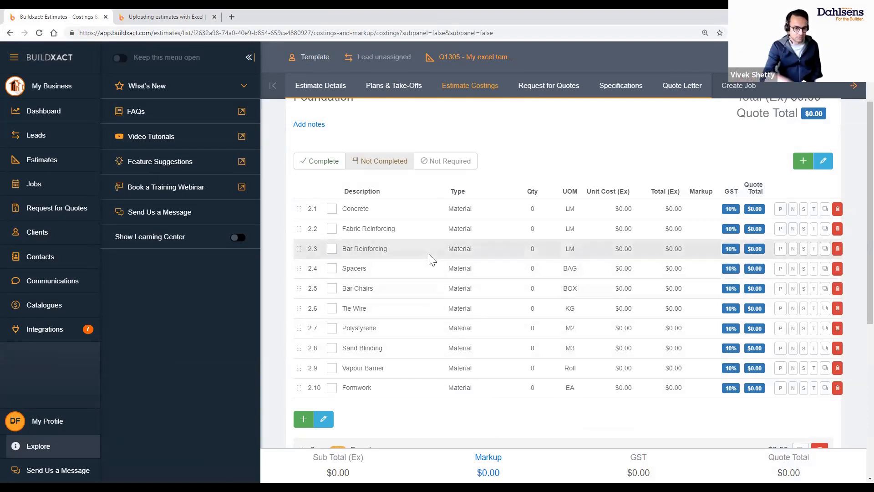
Return to the Estimates list of 14 estimates (10 Draft, 4 Accepted) via the sidebar
click(47, 168)
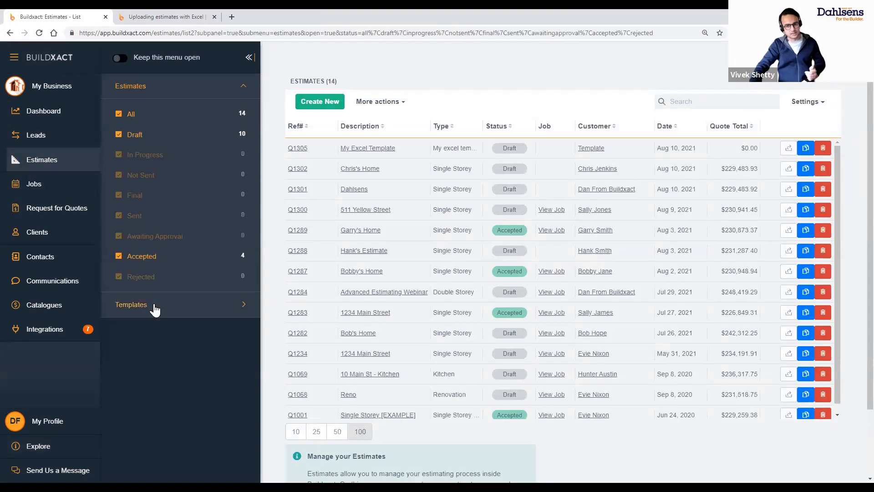
click(153, 302)
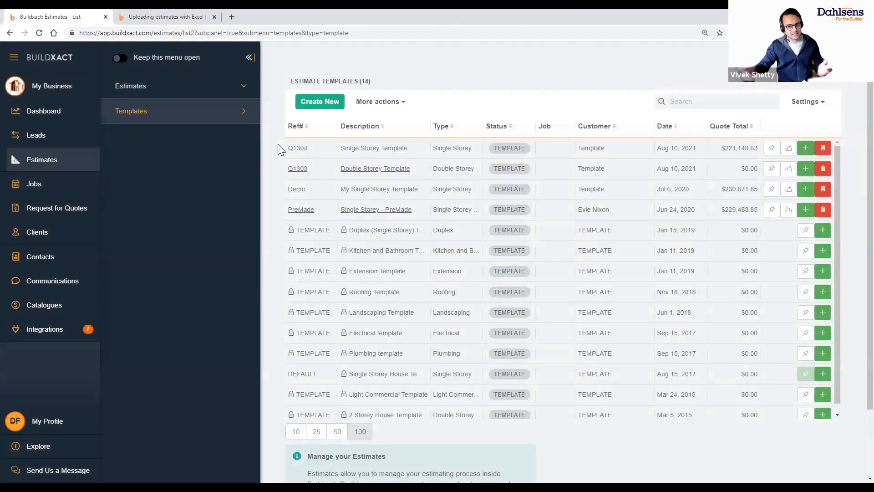
Review the custom and DEFAULT template rows, then open the Q1304 Sinlge Storey Template
drag(277, 144, 776, 214)
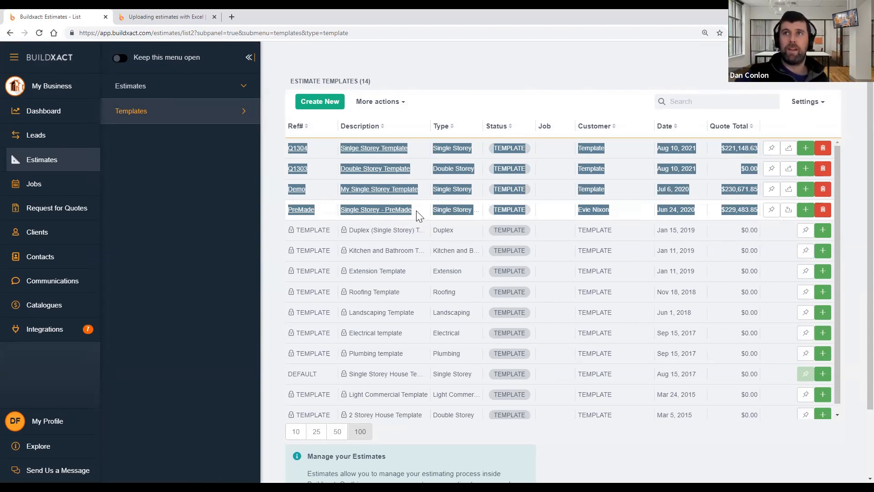
drag(348, 373, 772, 383)
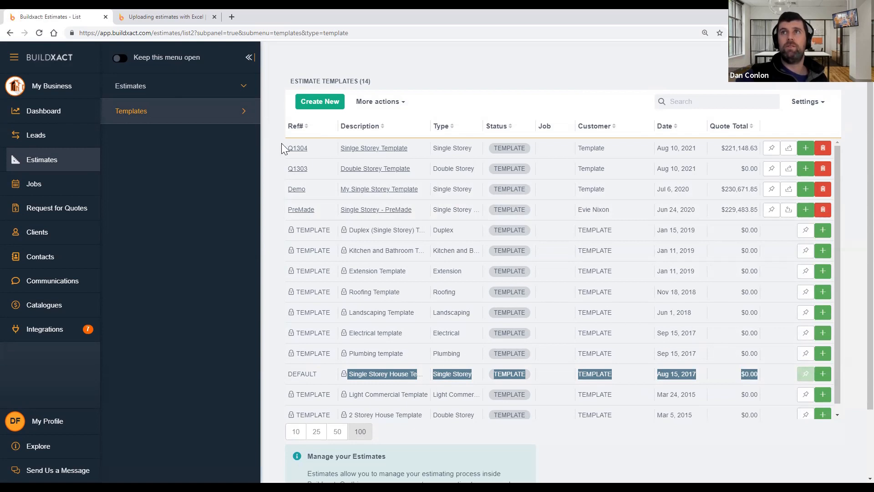
drag(286, 155, 415, 146)
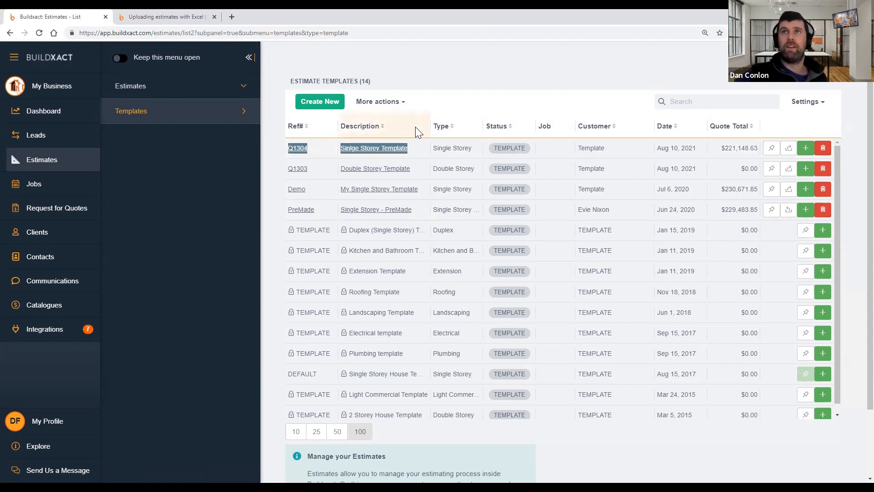
click(372, 150)
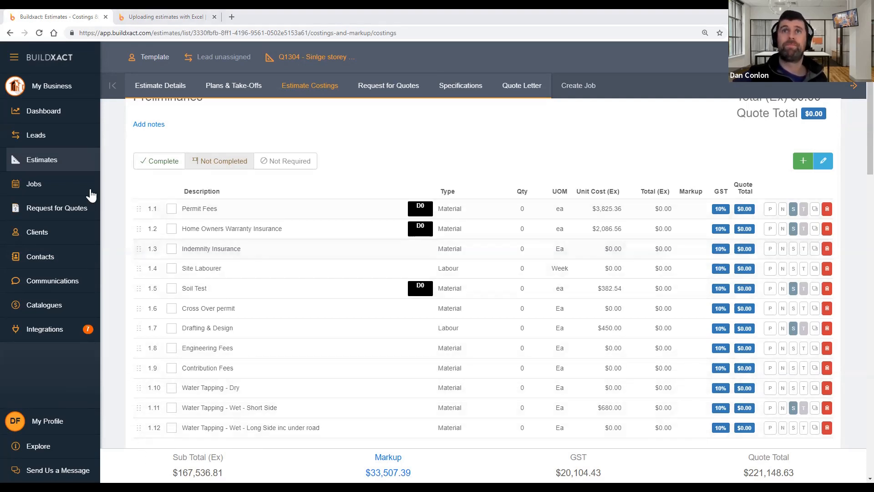
click(60, 167)
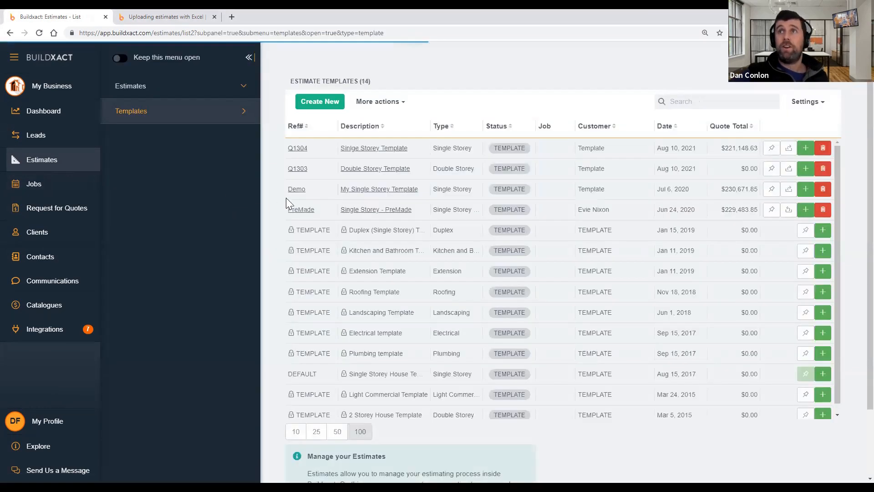
Open the Dahlsens estimate's costings and expand row 26 Fixing Carpentry
click(184, 91)
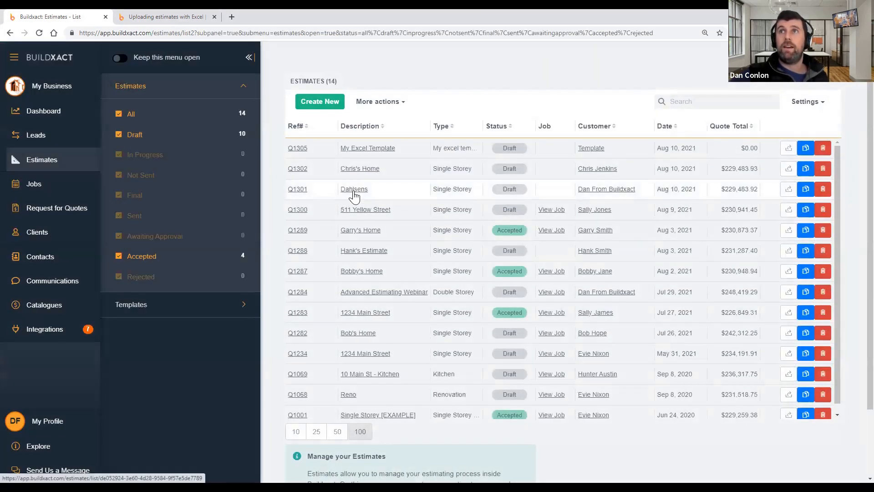
click(355, 190)
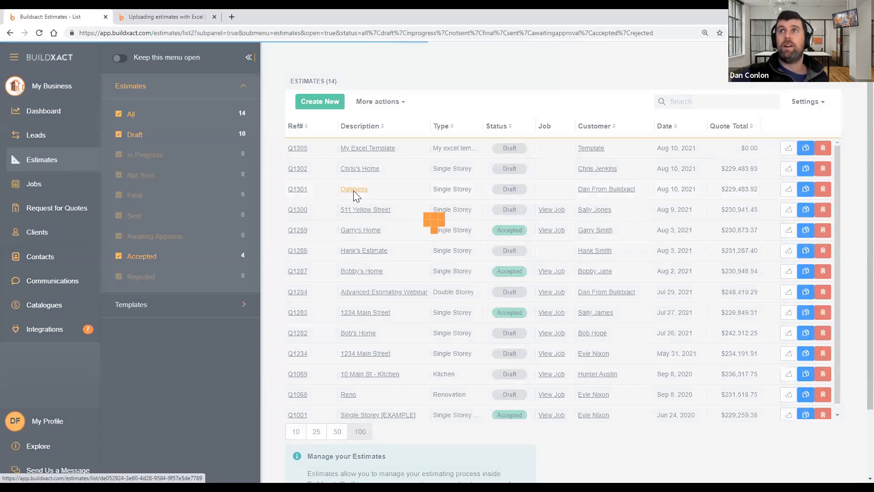
click(296, 87)
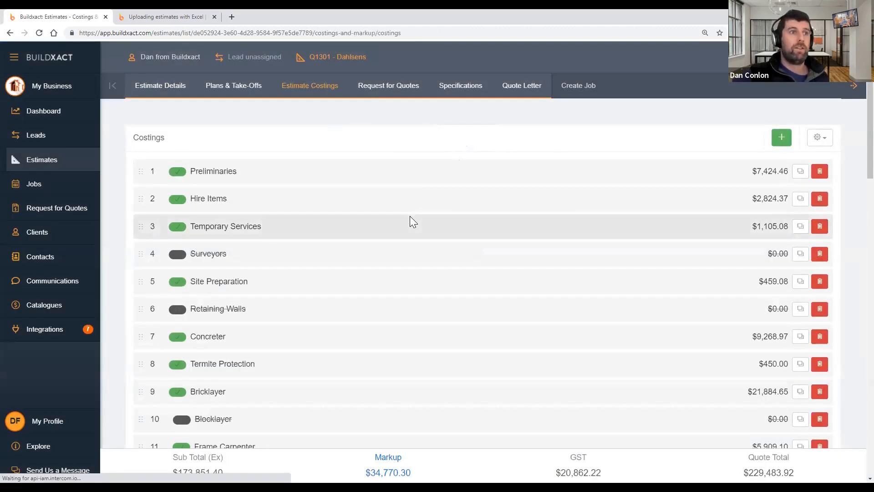
scroll(410, 217, down, 6)
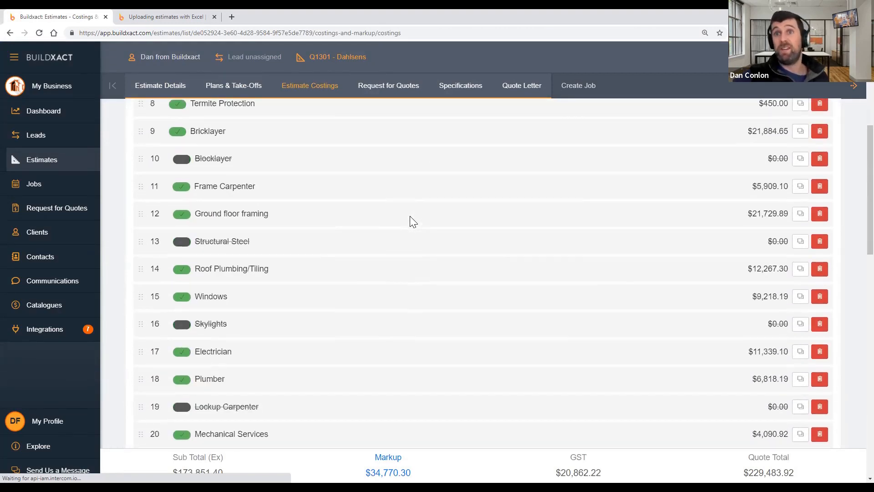
scroll(409, 222, down, 6)
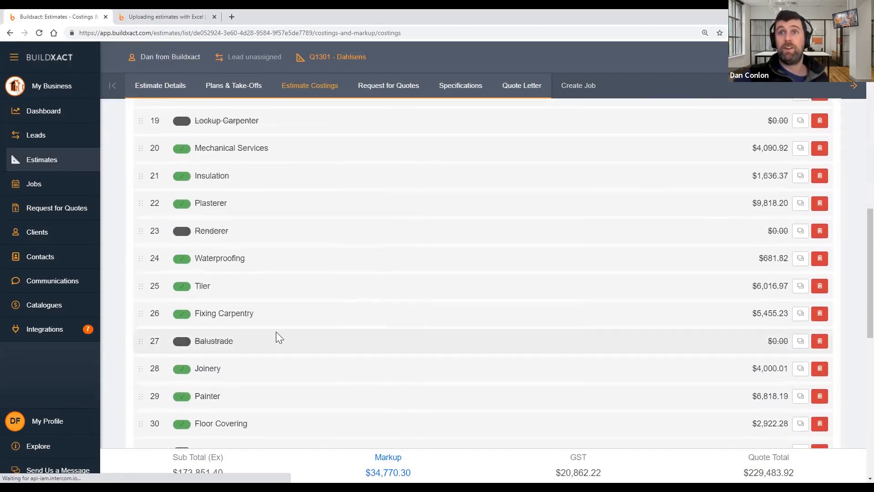
scroll(276, 331, down, 2)
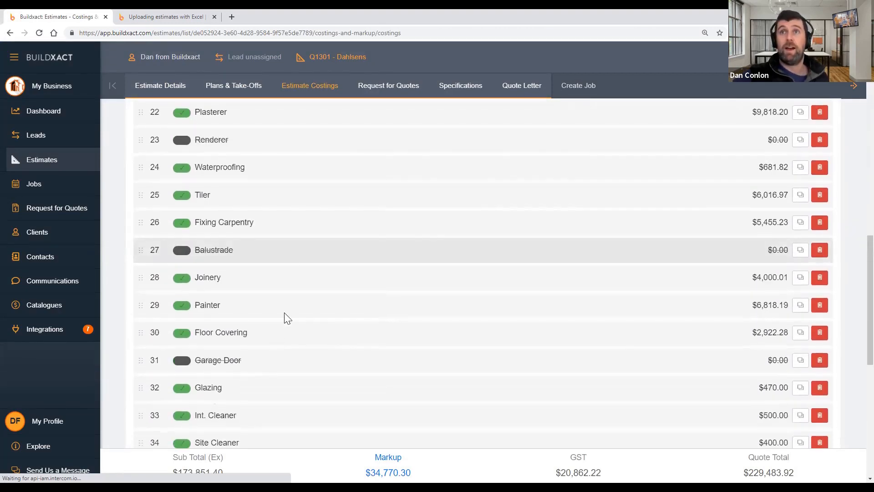
click(275, 223)
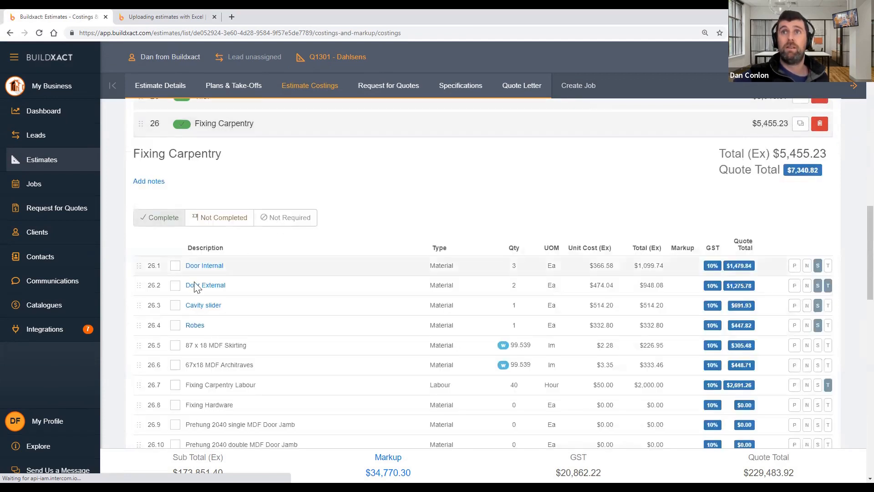
Review the Fixing Carpentry items, mark the section Not Completed, and switch it to edit mode
click(217, 267)
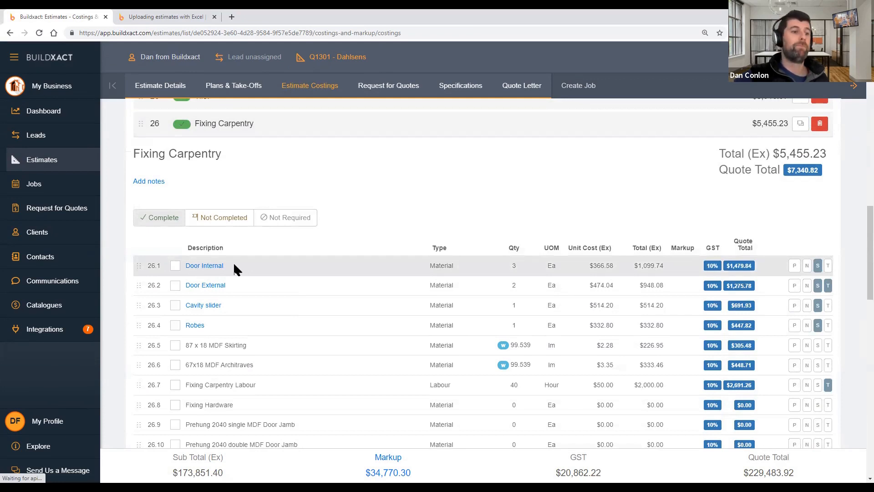
scroll(332, 312, down, 2)
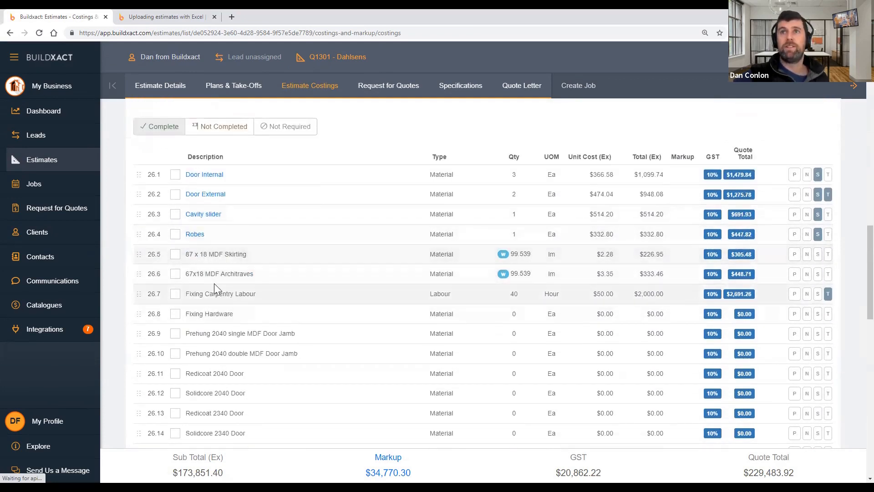
drag(187, 255, 668, 251)
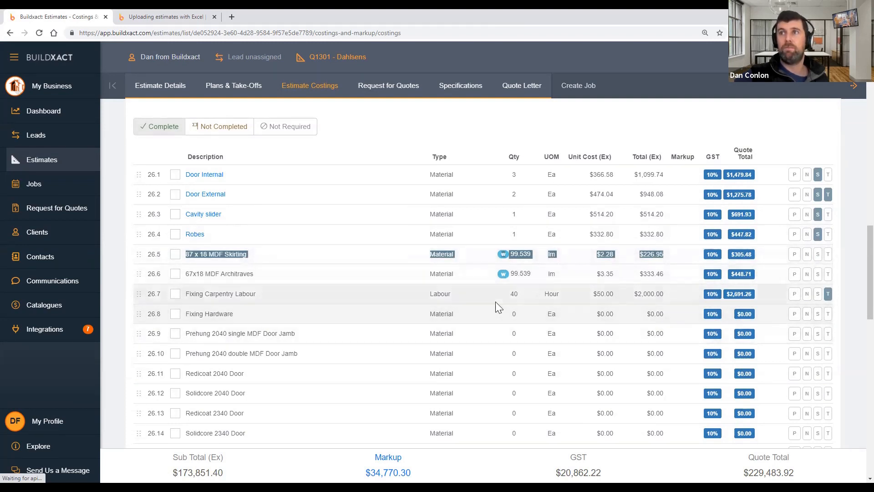
drag(195, 273, 669, 276)
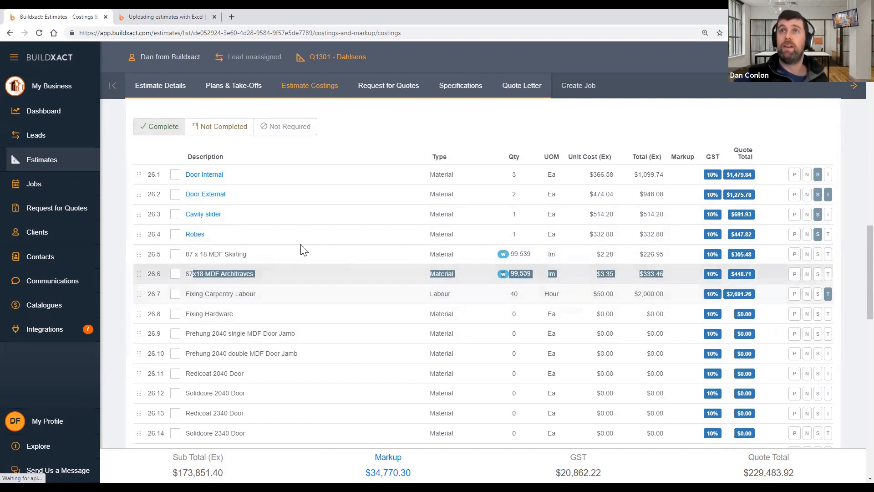
click(307, 158)
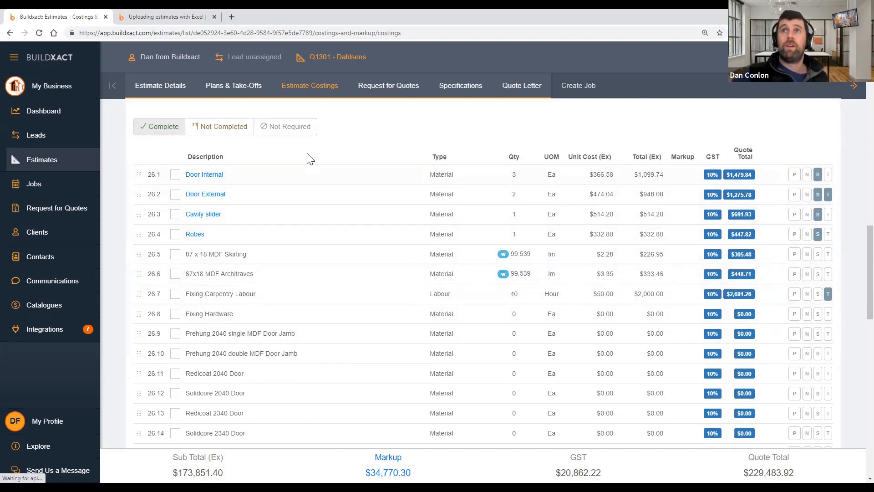
click(228, 130)
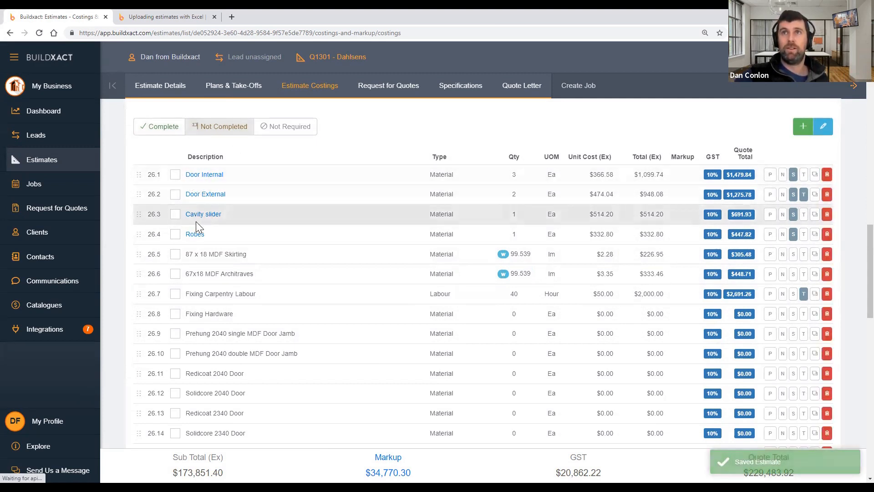
click(823, 126)
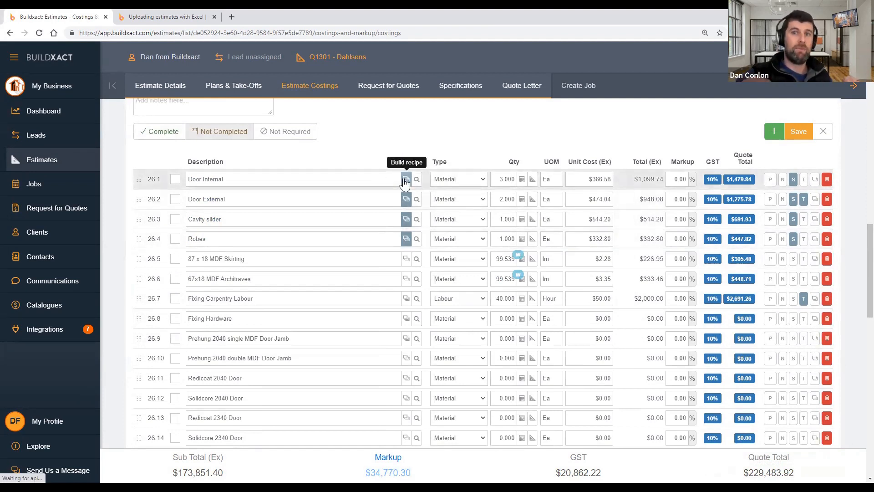
Set the Door Internal build recipe quantity to 5, totalling $1,832.90
click(404, 181)
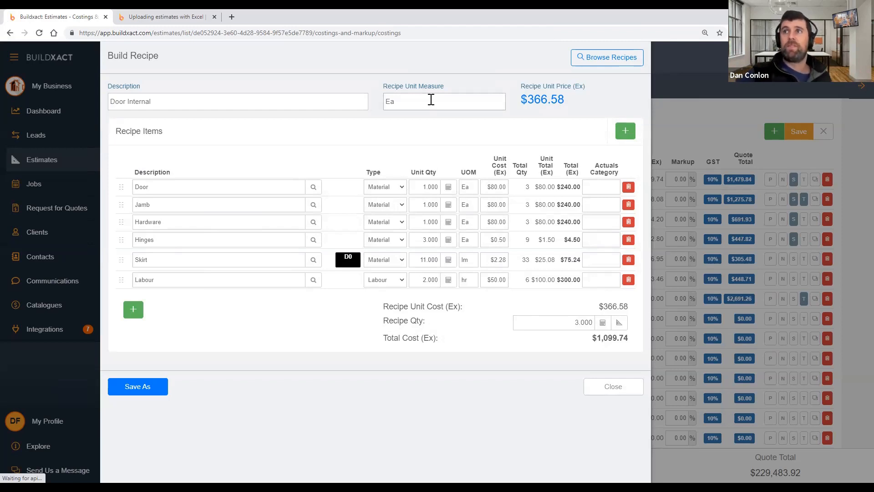
click(542, 325)
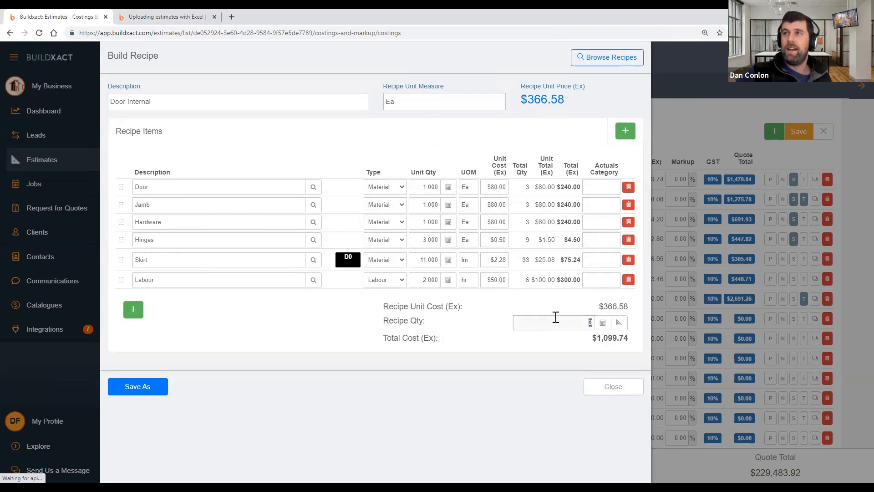
text(5)
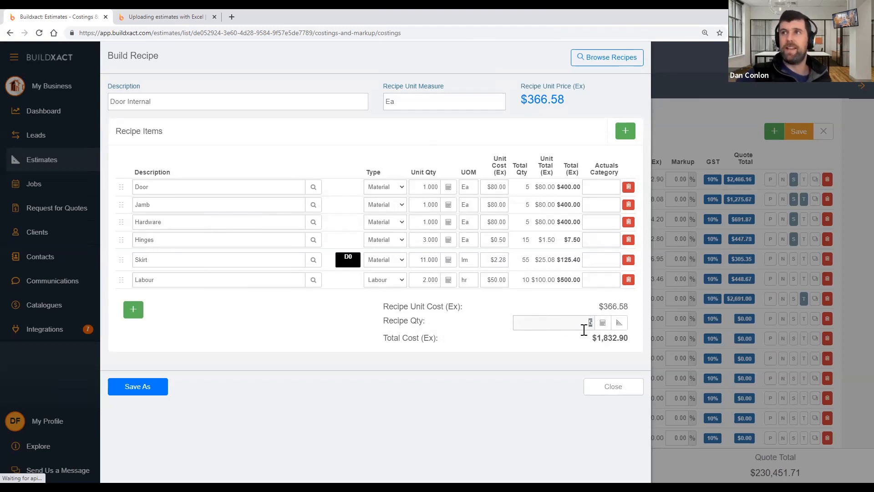
double_click(526, 260)
click(473, 263)
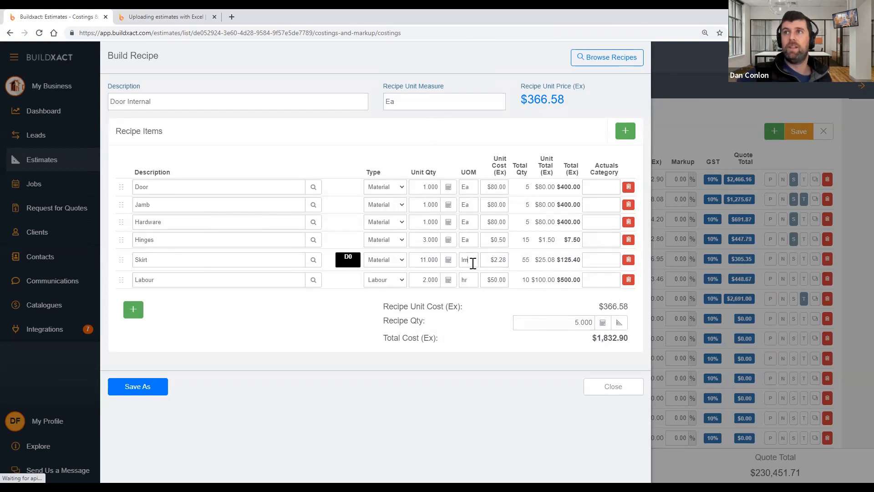
Check the Skirt total of 55, the Ea recipe unit, and the Door, Jamb and Hardware unit quantities
double_click(526, 259)
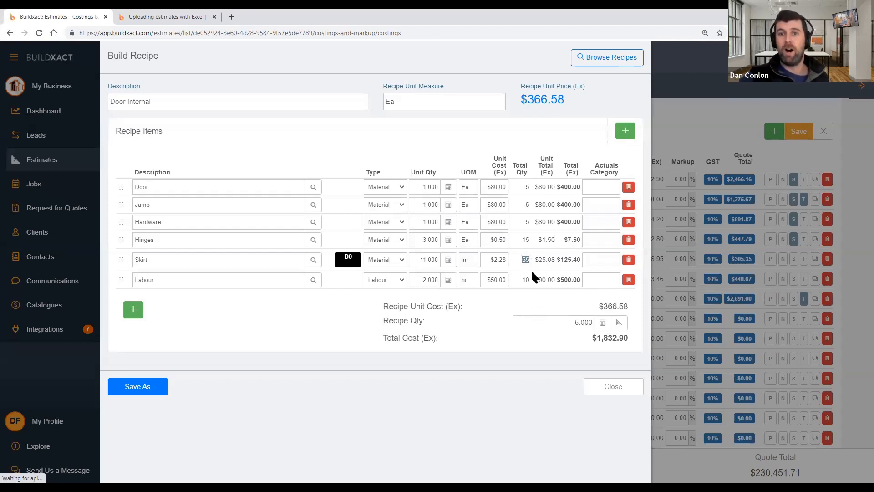
click(490, 330)
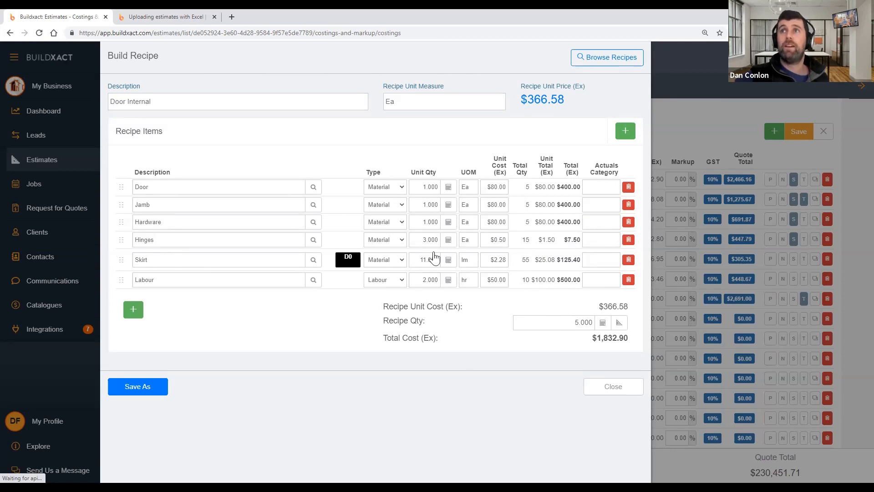
double_click(393, 102)
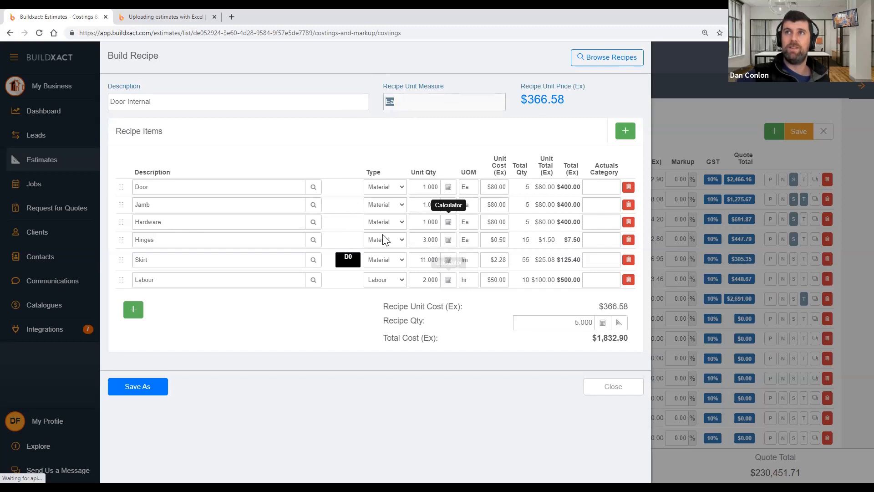
click(435, 105)
drag(435, 105, 398, 103)
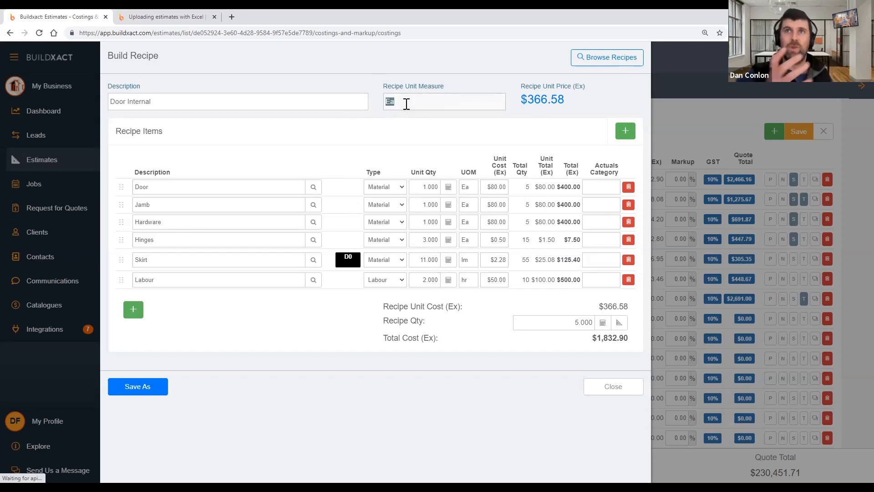
click(428, 188)
click(427, 204)
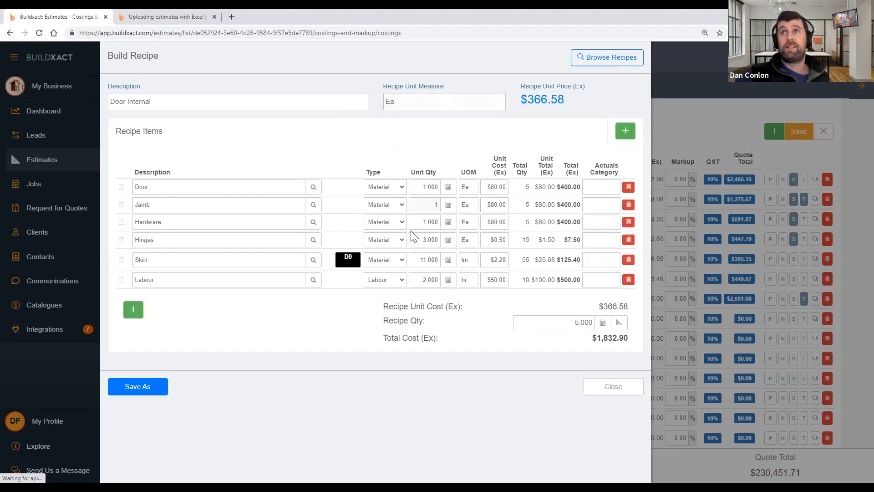
drag(227, 222, 121, 238)
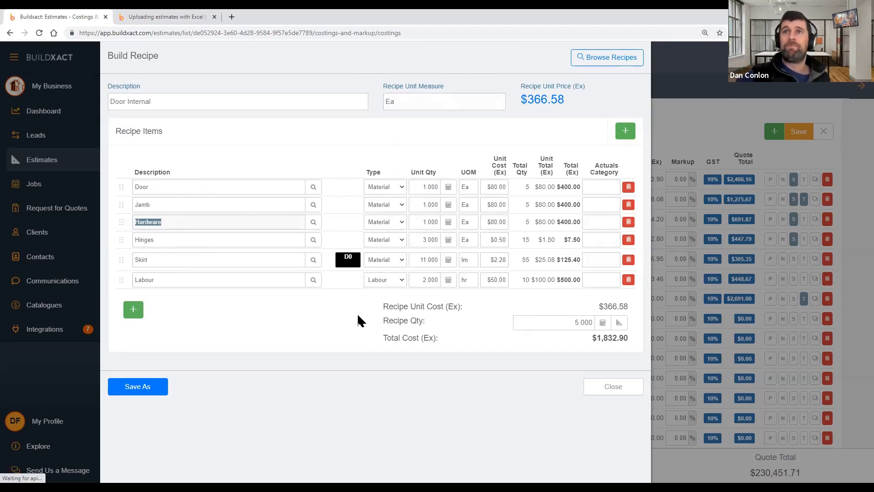
click(433, 222)
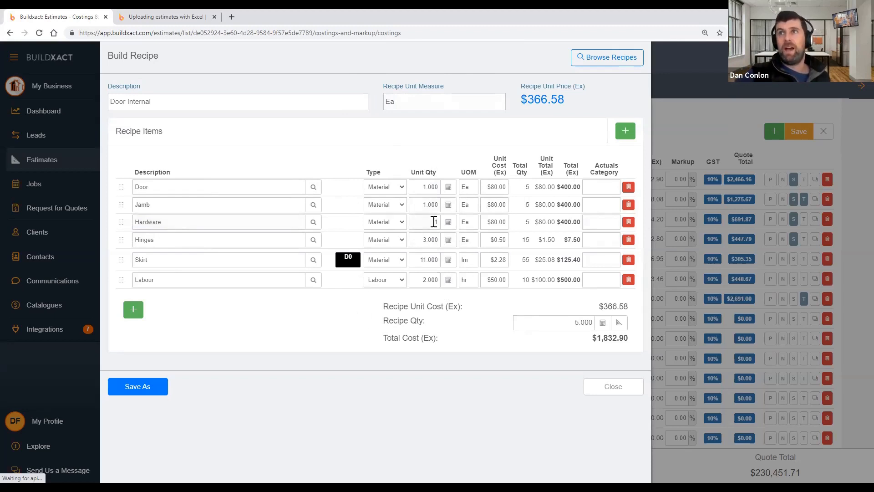
Check Hinges cost, Skirt quantity 11 and unit, and totals: Labour 10, Skirt 55, Hinges 15
click(496, 239)
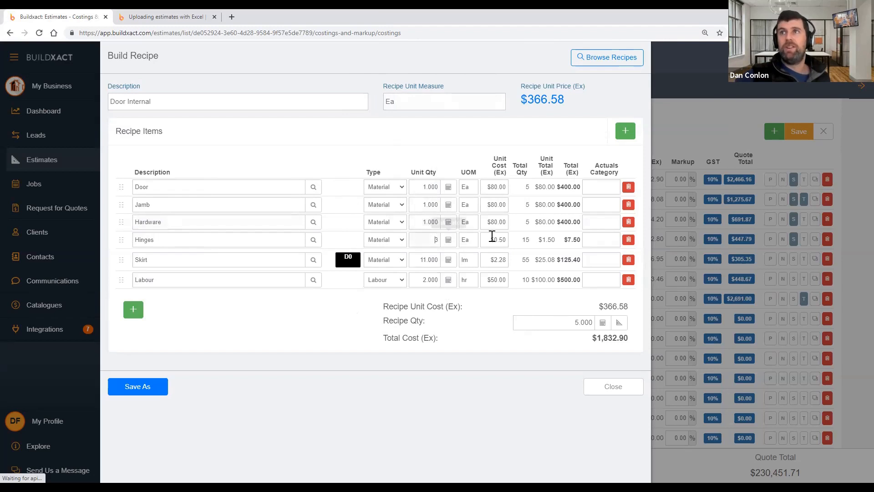
click(424, 259)
drag(427, 261, 448, 261)
click(470, 263)
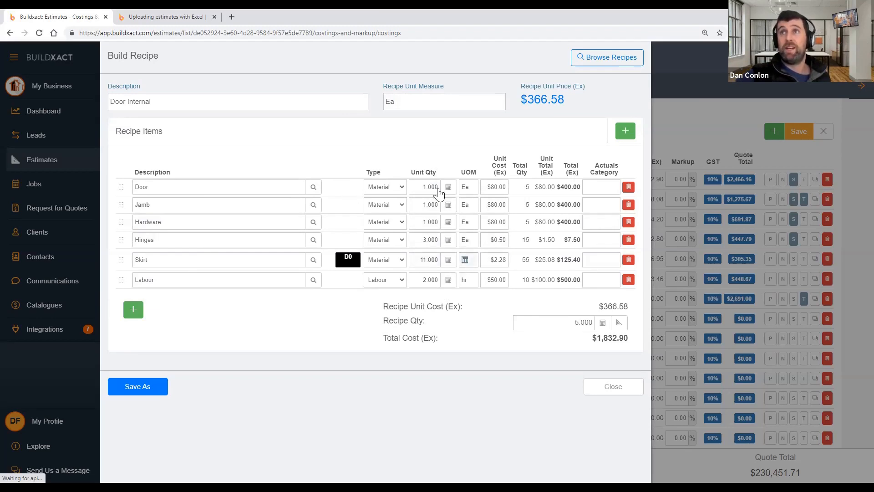
click(458, 306)
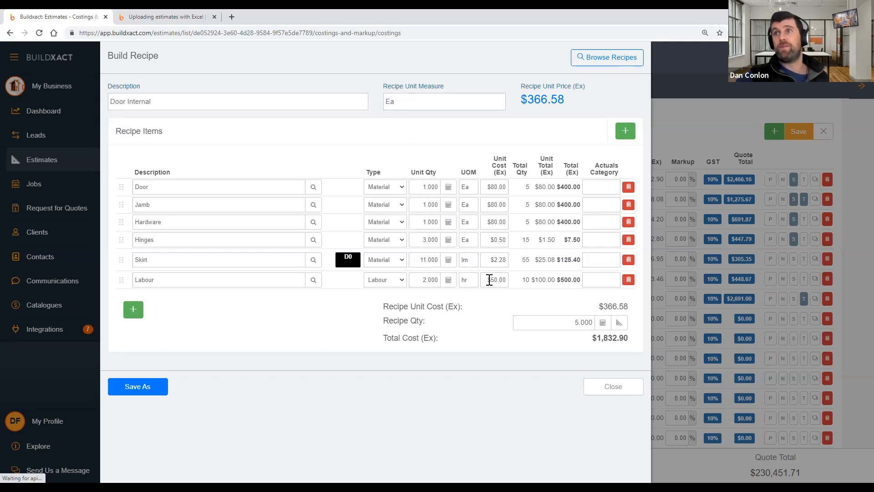
double_click(524, 279)
double_click(526, 259)
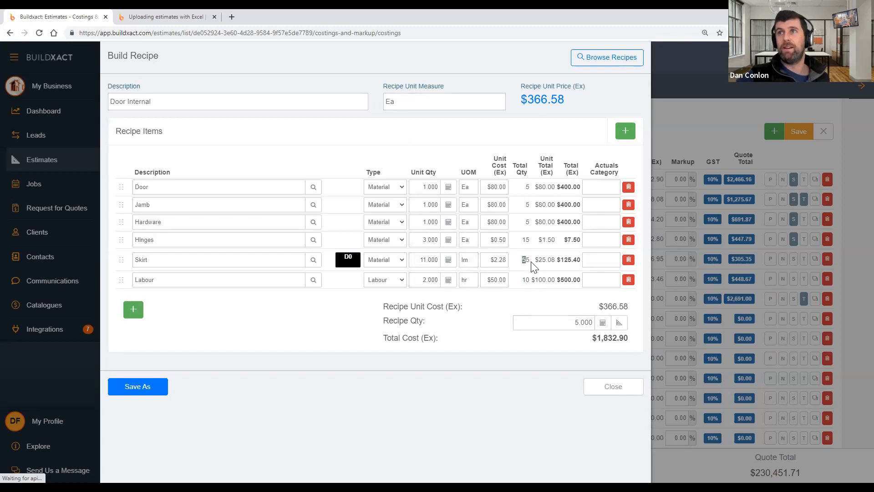
double_click(526, 239)
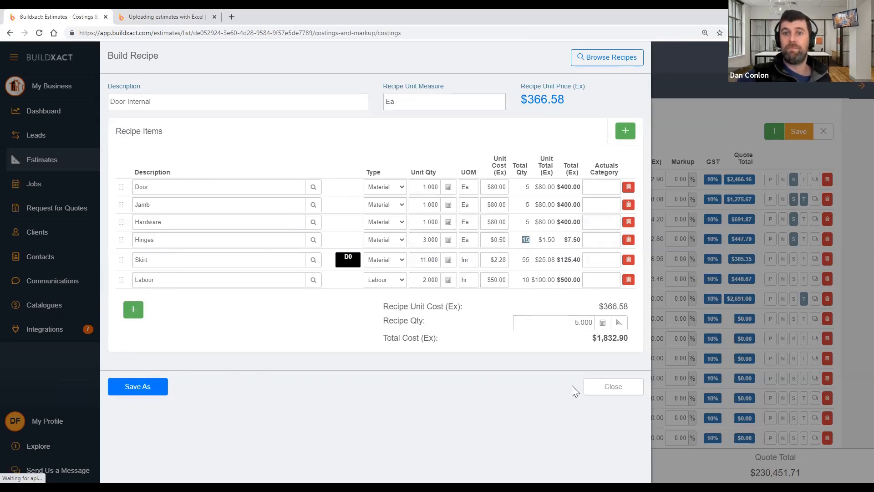
Close the recipe, save the estimate, and open the Bricklayer 9.1 Face Brick recipe for editing
click(606, 390)
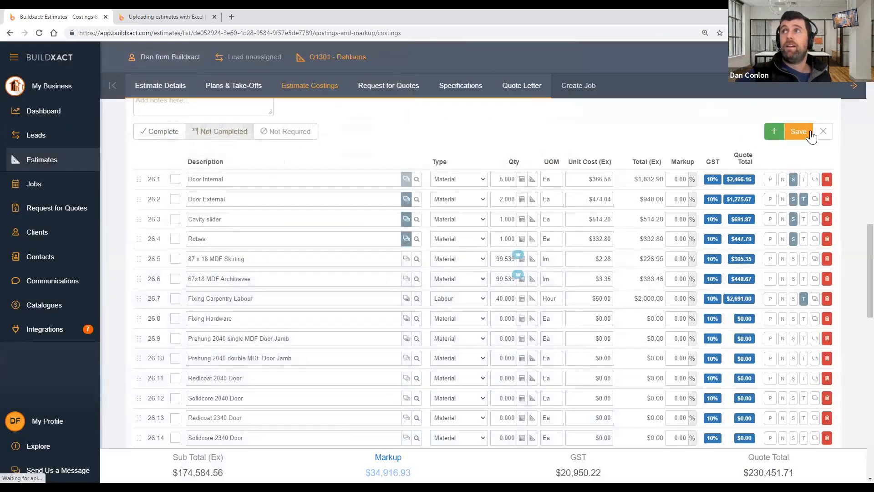
click(811, 134)
scroll(462, 195, up, 15)
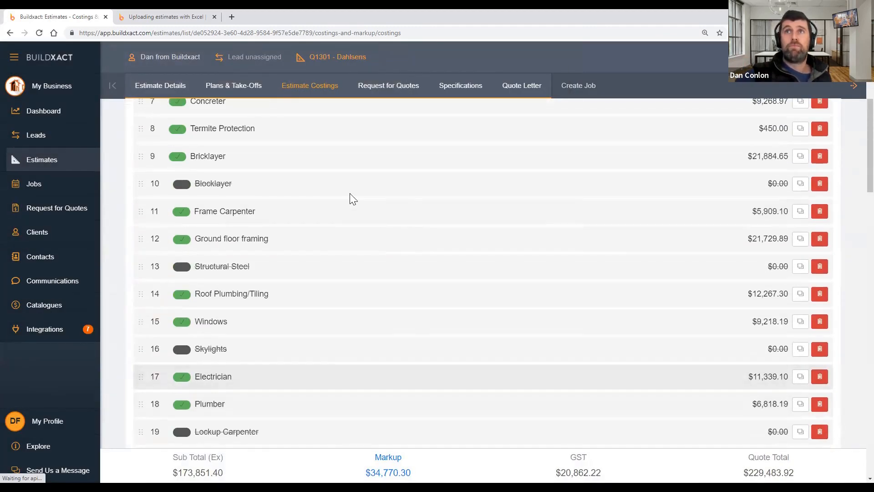
click(293, 163)
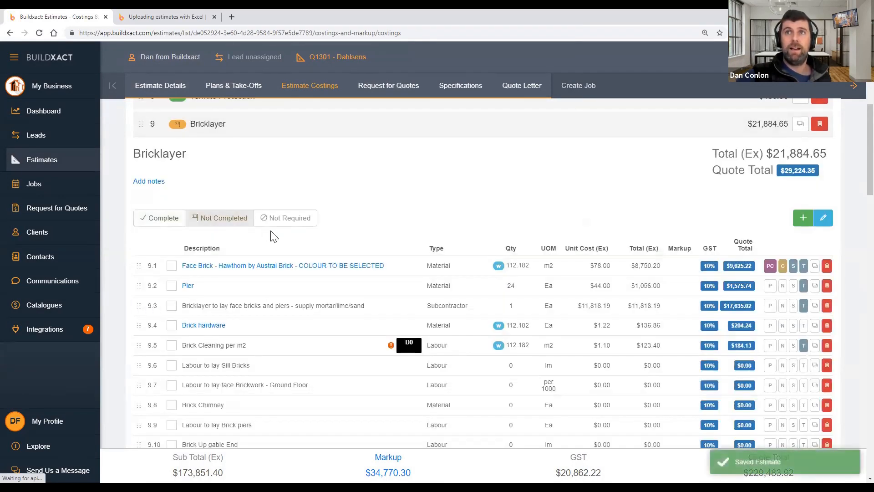
double_click(544, 265)
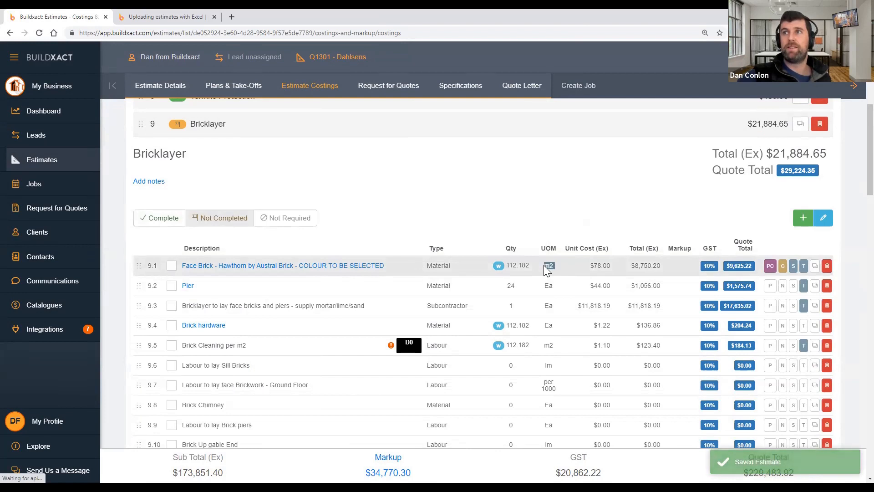
click(362, 266)
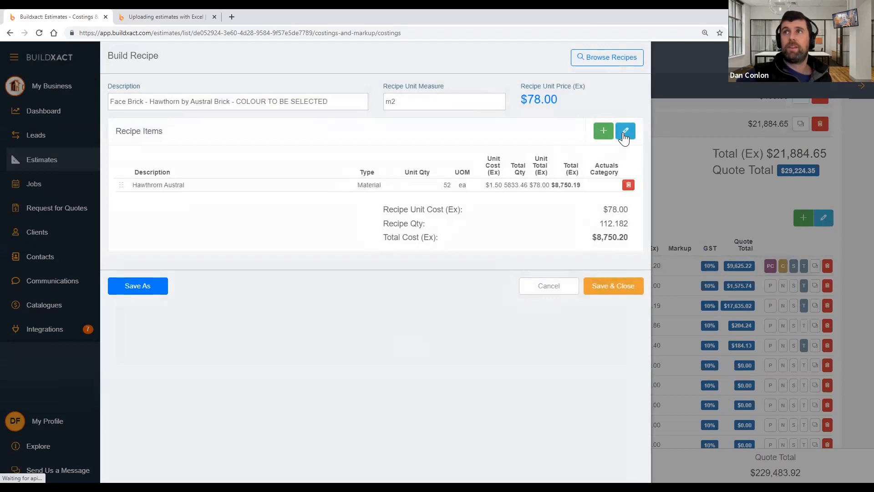
click(624, 132)
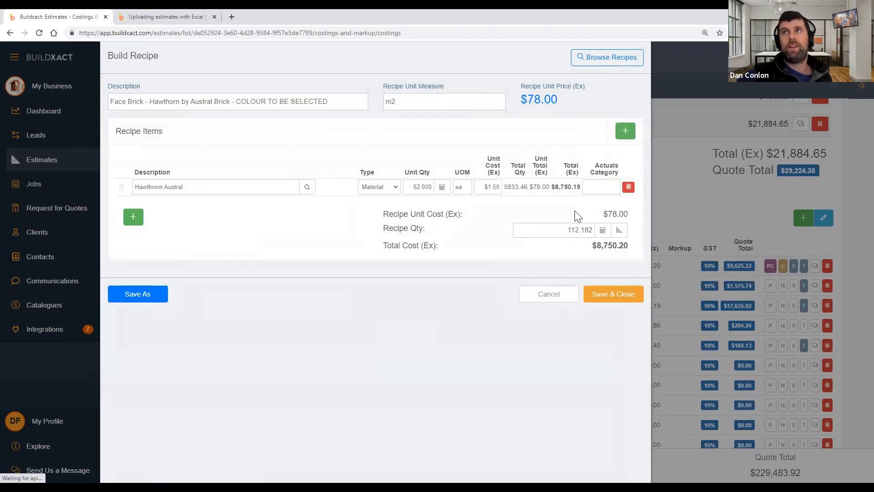
Check the Face Brick figures: 112.182 m2, 52 bricks per m2 at $1.50, 5833.46 bricks
click(556, 236)
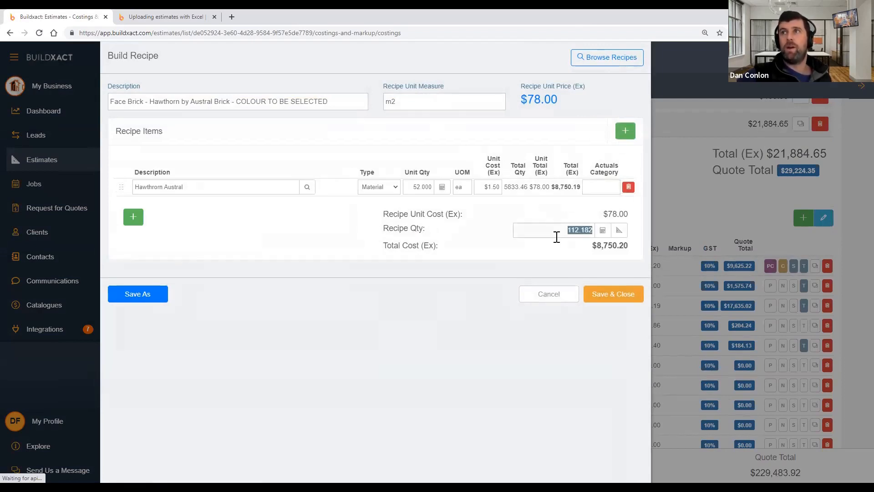
click(434, 103)
click(416, 186)
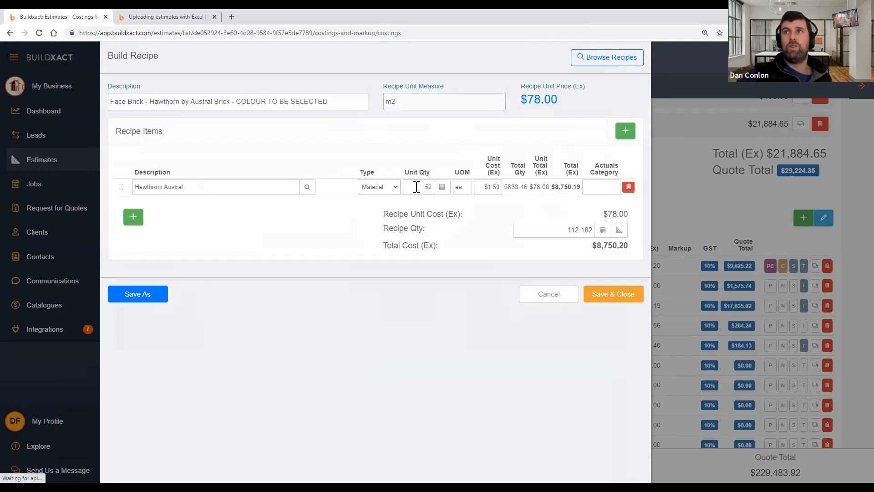
click(493, 187)
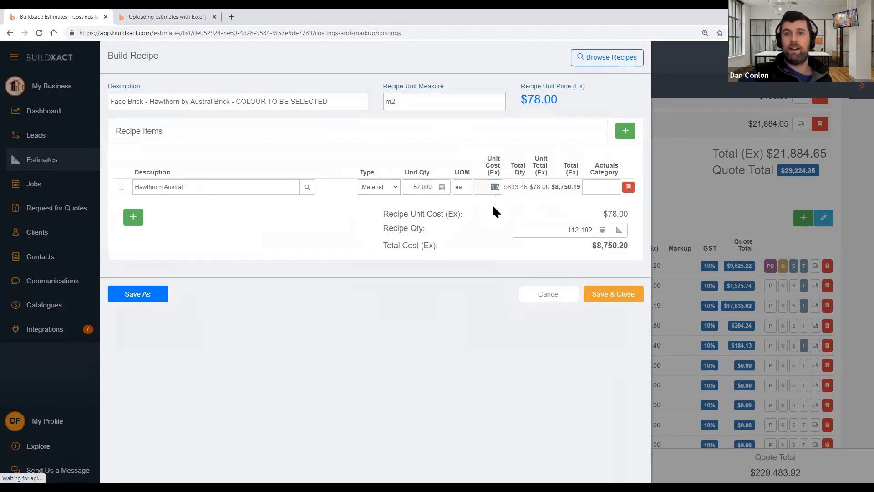
double_click(508, 187)
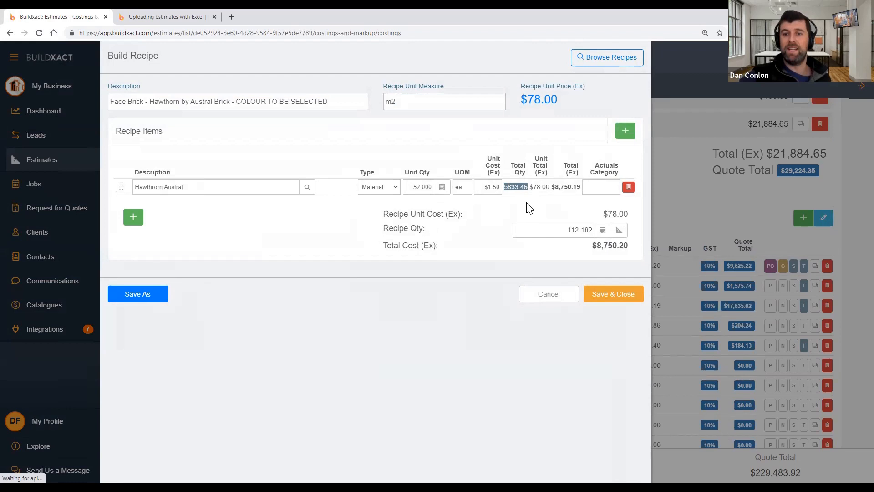
Add a Bricklayer item to the recipe at $70.00 per m2
click(624, 131)
text(B)
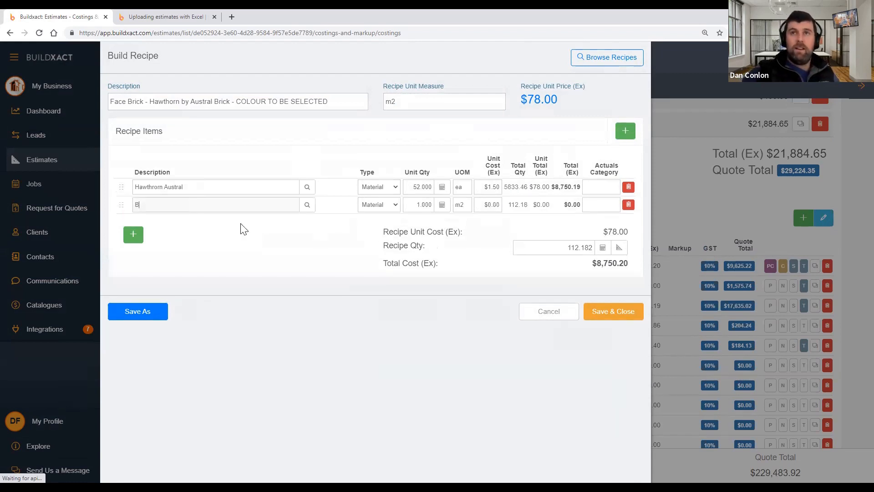
text(ricklayer)
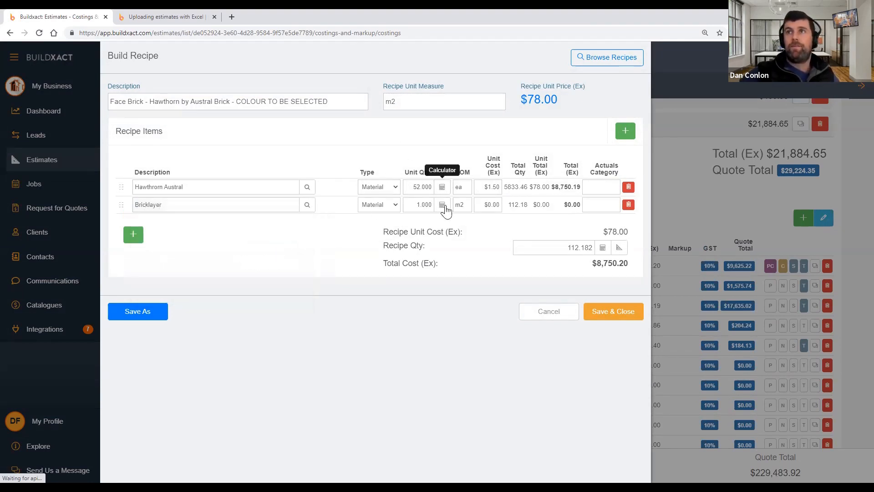
click(495, 205)
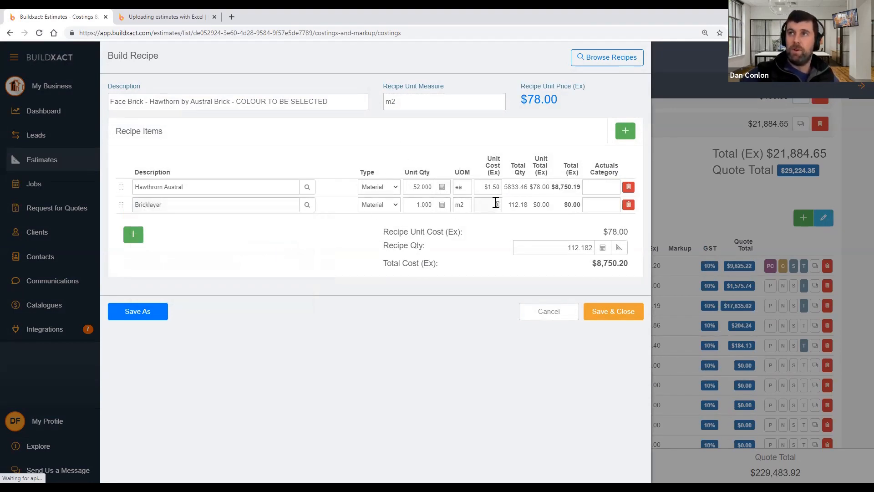
text(70)
click(478, 242)
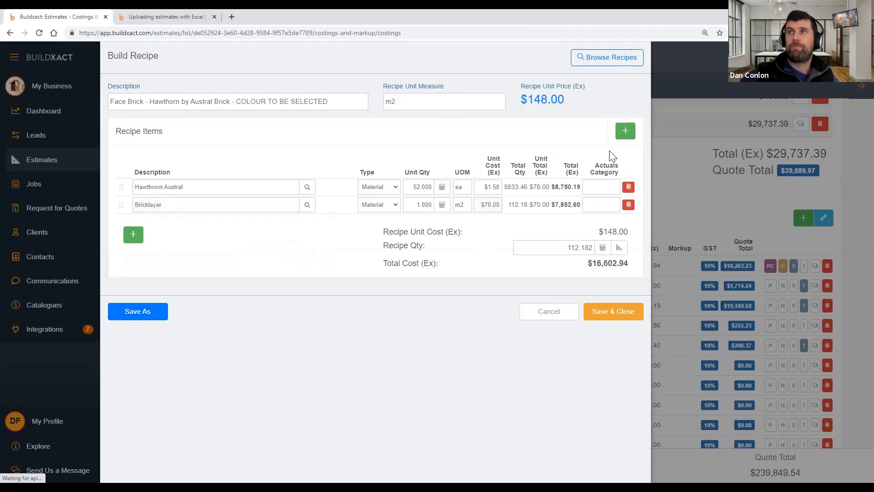
Add a Ties item at 5 Ea per m2 costing $0.50 each
click(626, 132)
click(291, 221)
text(Ties)
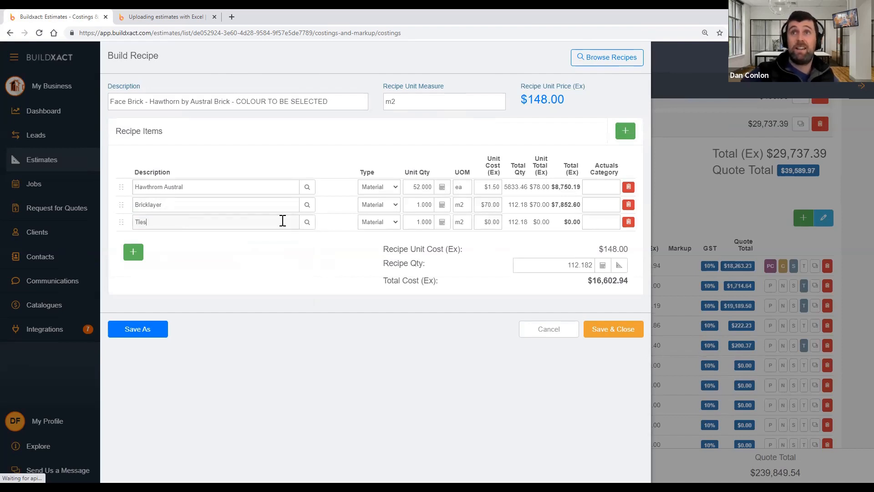
click(495, 218)
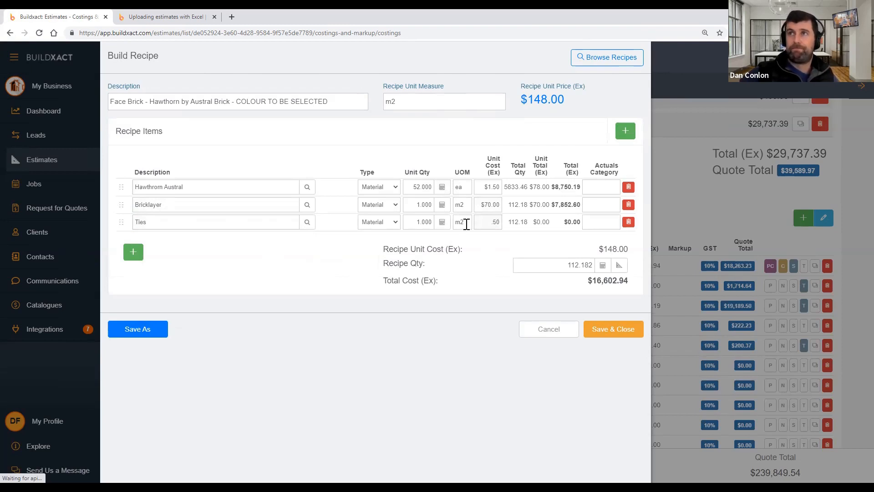
click(417, 221)
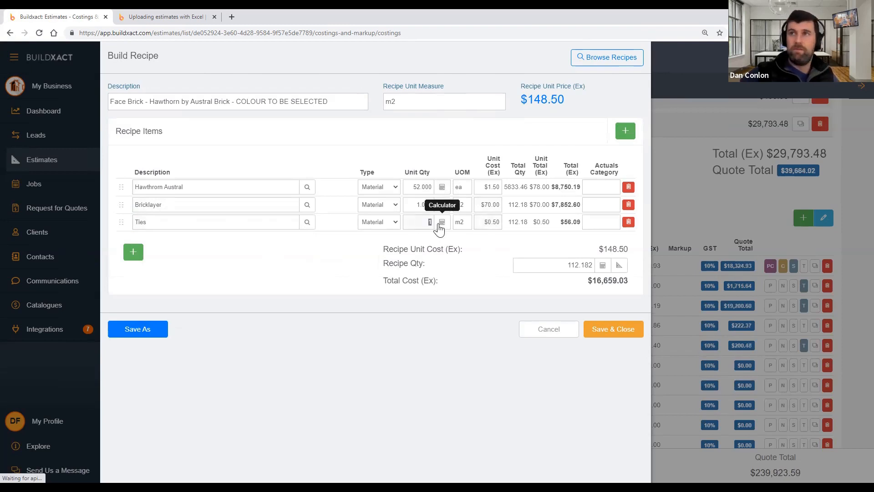
text(5)
key(Tab)
text(e)
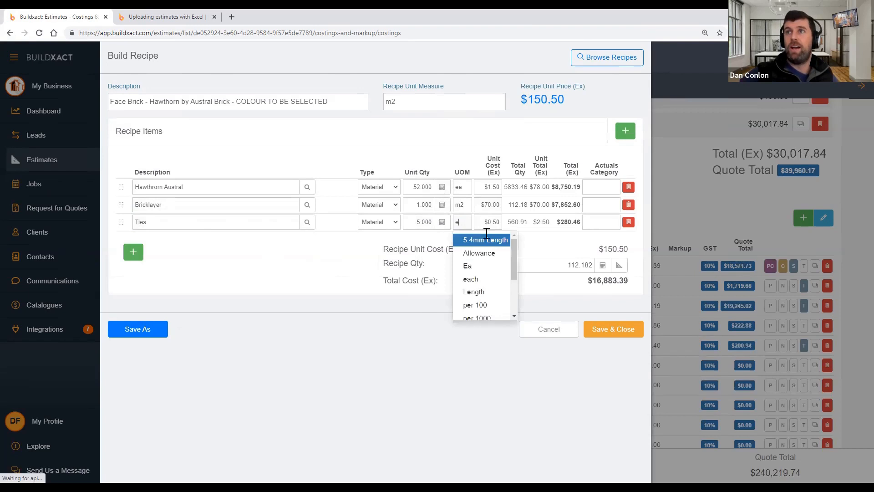
click(467, 266)
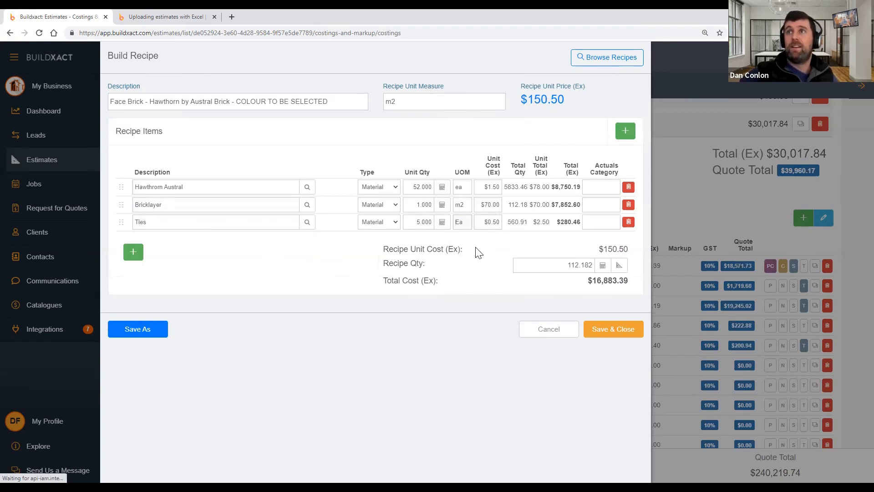
double_click(518, 222)
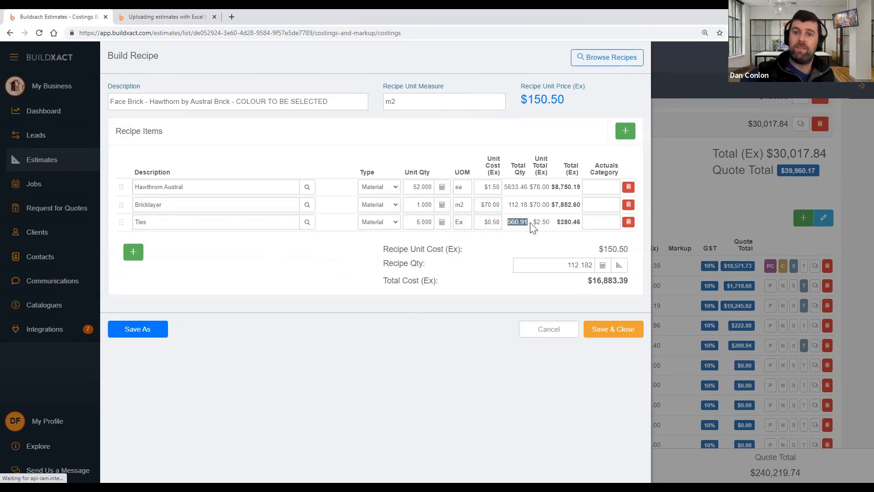
click(631, 136)
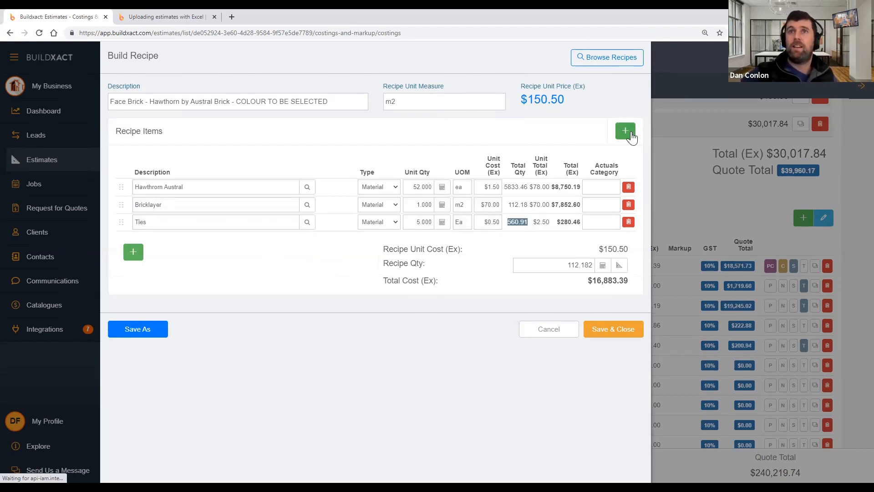
Add Sand and Cement items to the Face Brick recipe
text(Sand)
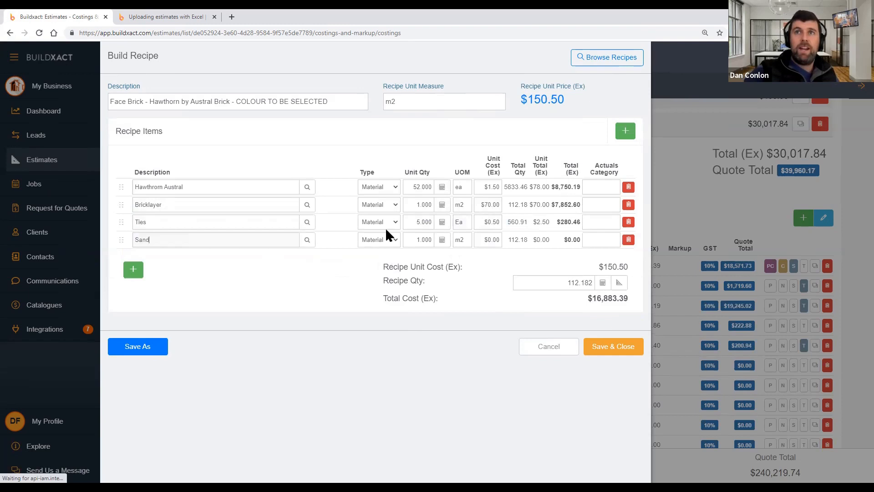
click(625, 131)
text(Cement)
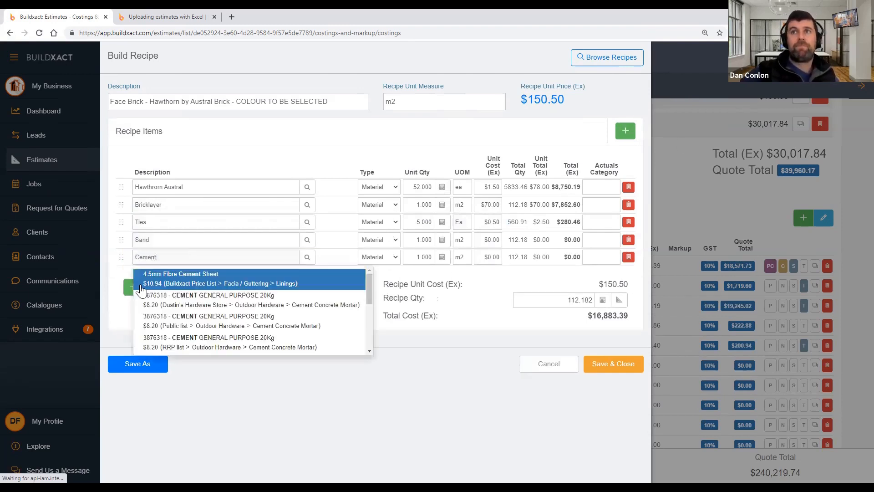
click(336, 241)
Set Sand to m3 at $75.00 and Cement to Bag at $8.00
click(459, 239)
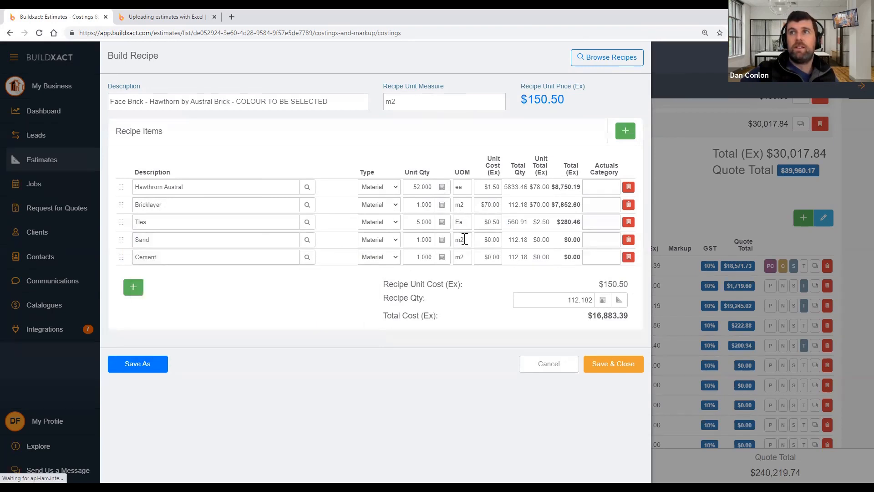
text(m3)
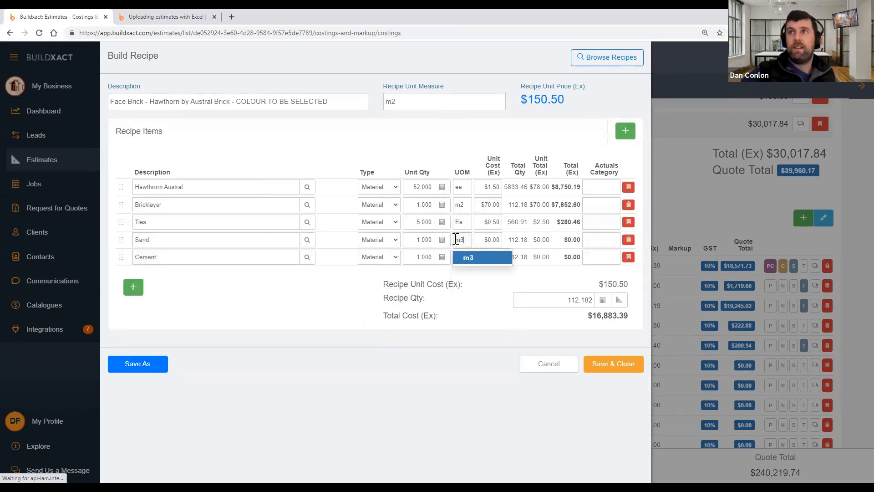
click(460, 255)
click(482, 245)
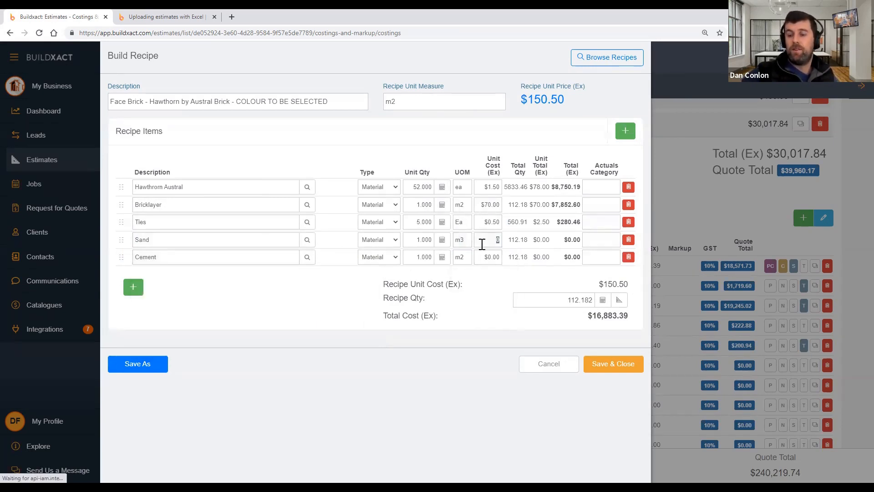
click(453, 257)
text(bag)
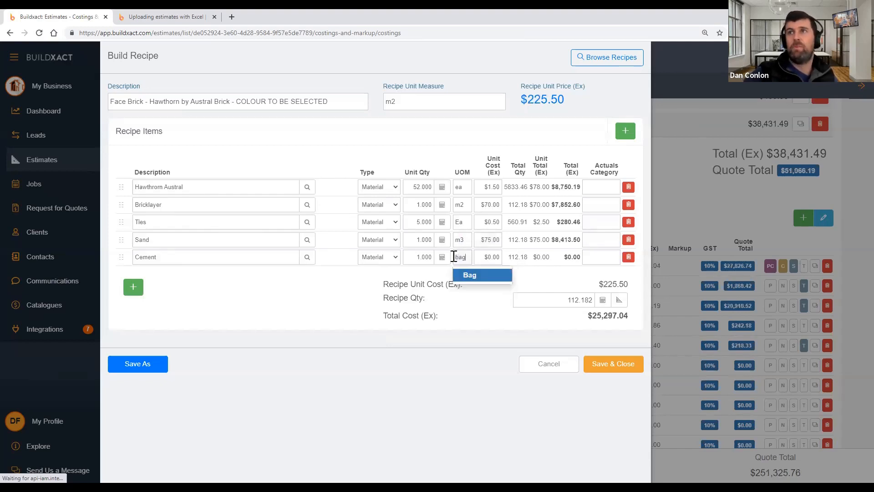
click(472, 275)
click(481, 259)
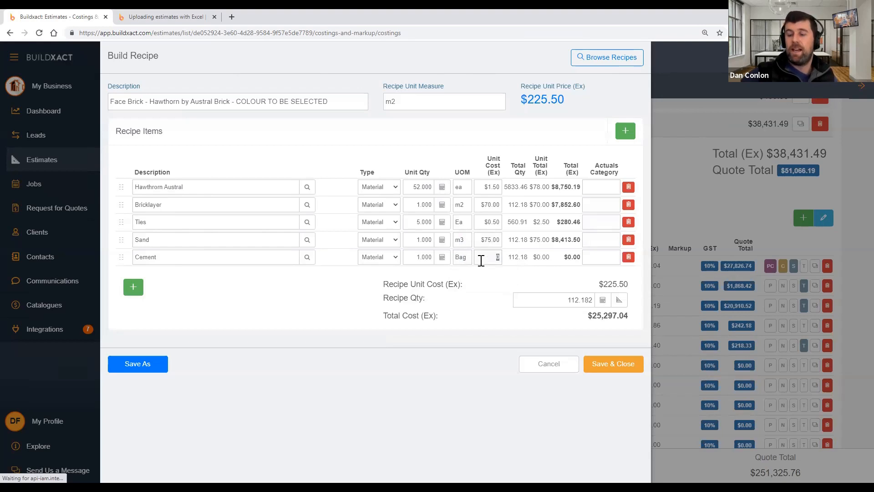
click(490, 291)
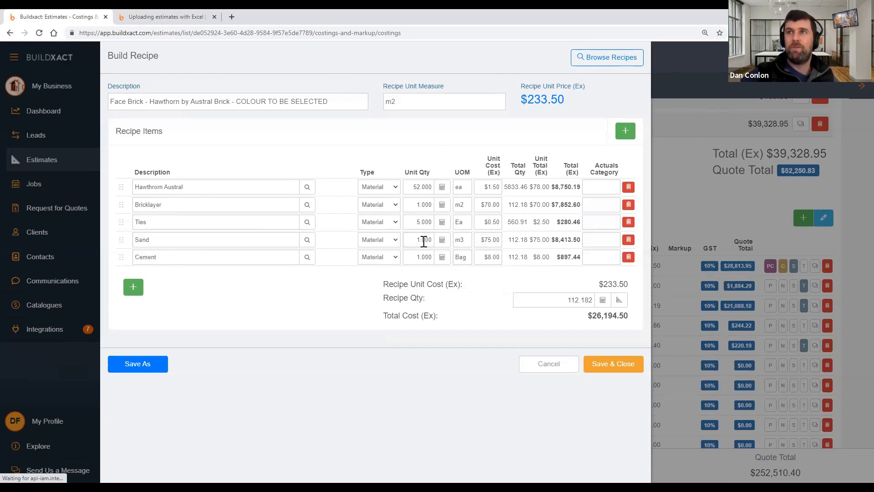
click(217, 242)
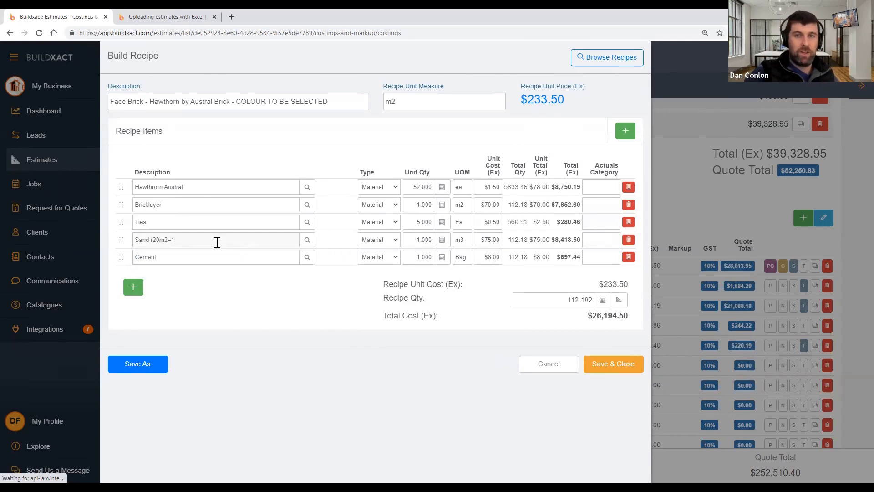
Label the items 'Sand (20m2=1m3)' and 'Cement (10m2=1bag)', then open Sand's quantity calculator
click(225, 263)
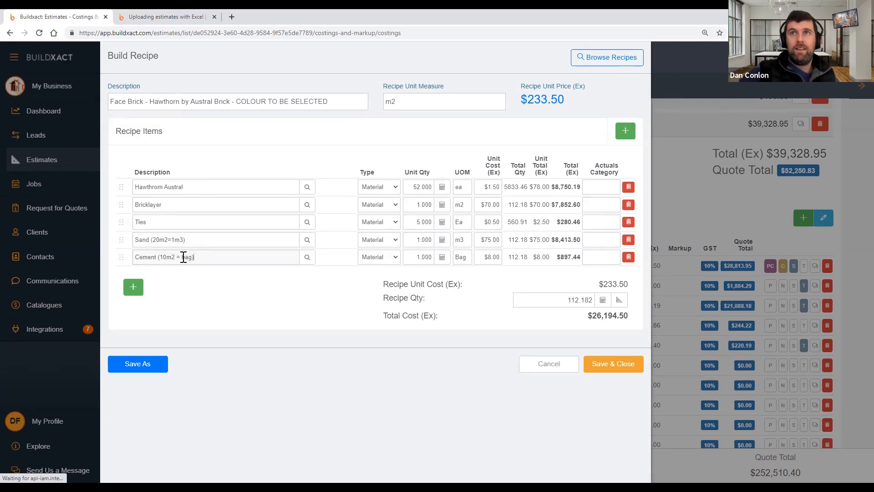
text(1)
key(BackSpace)
key(Left)
key(BackSpace)
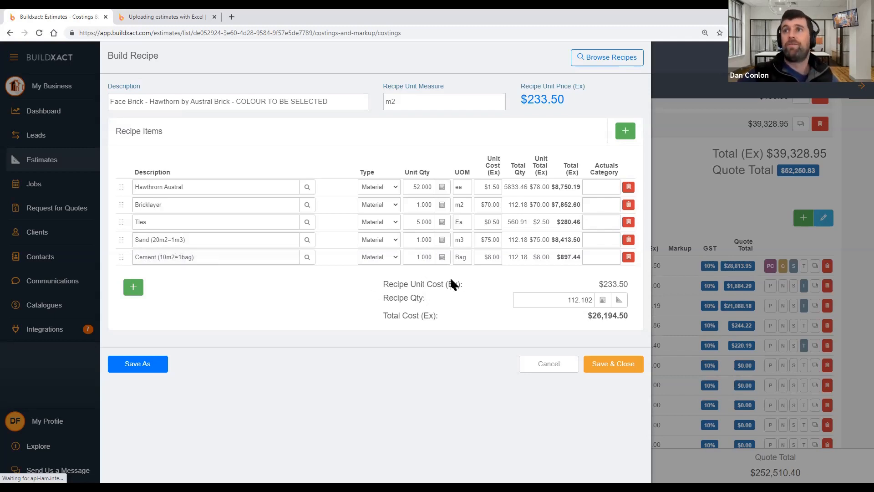
click(441, 242)
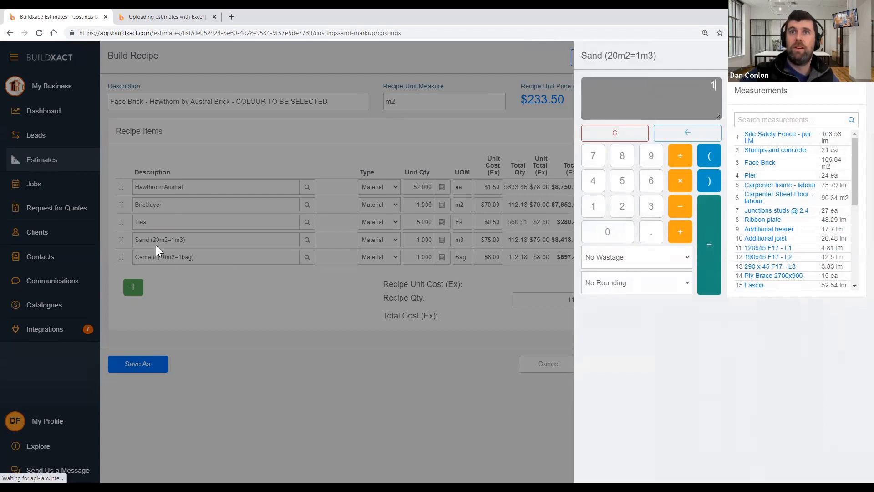
Apply 1/20 as Sand's unit quantity, giving 0.050 m3 per m2 of brickwork
click(680, 156)
click(623, 211)
click(618, 233)
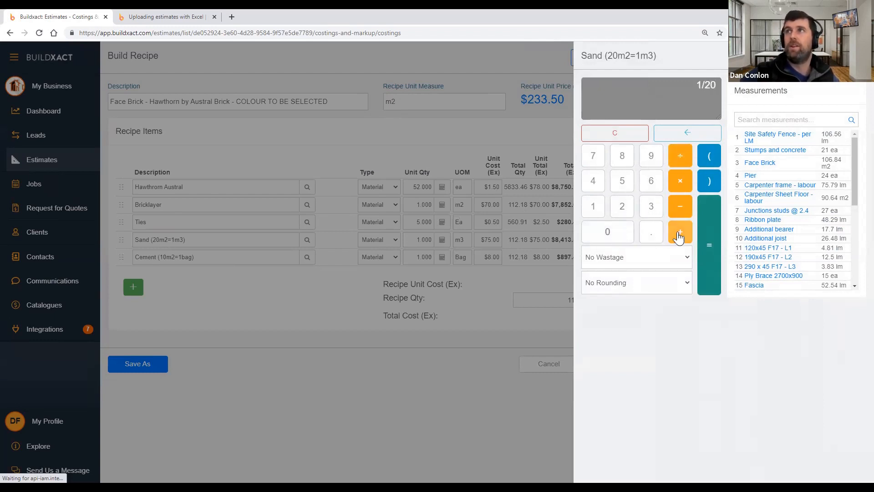
click(707, 250)
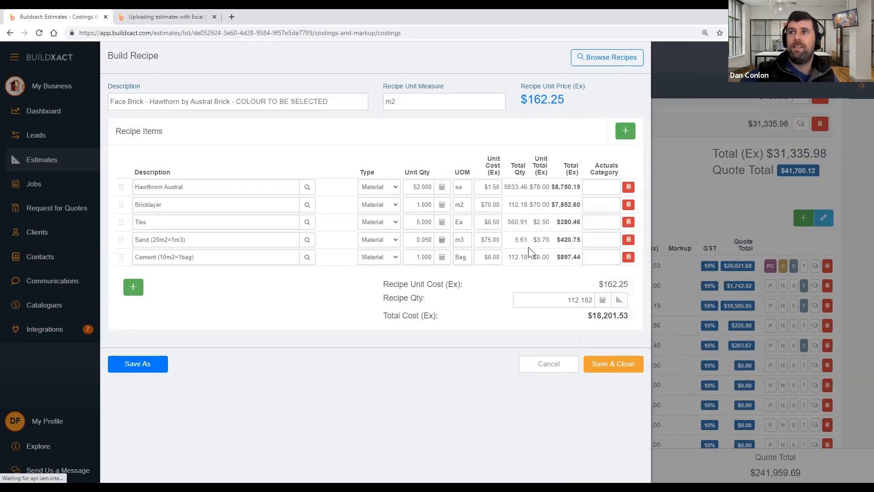
click(551, 300)
key(ctrl+c)
key(BackSpace)
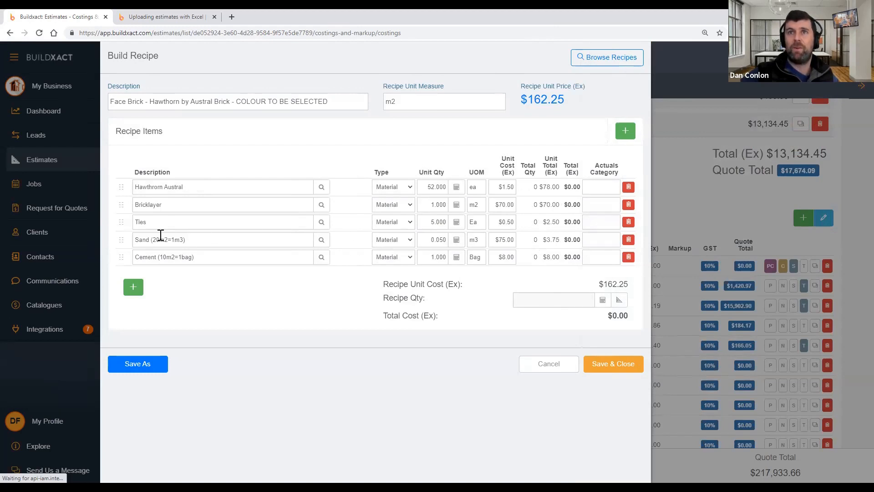
drag(153, 242, 167, 242)
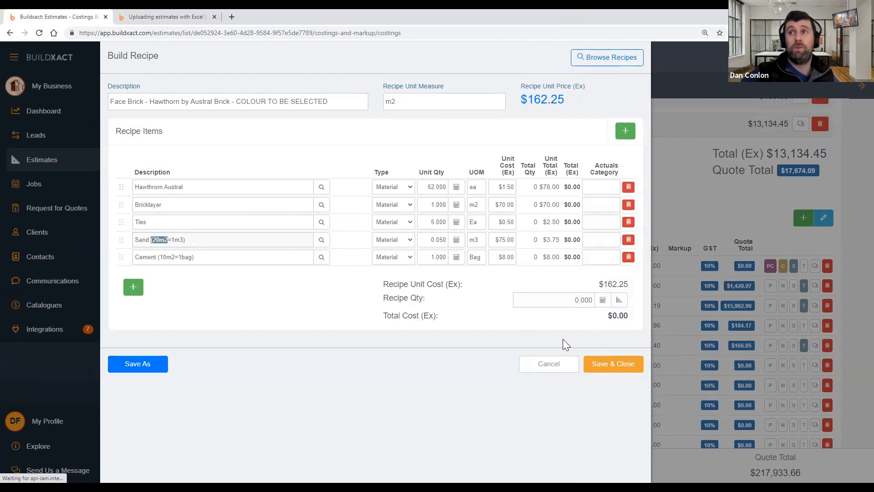
click(551, 299)
text(20)
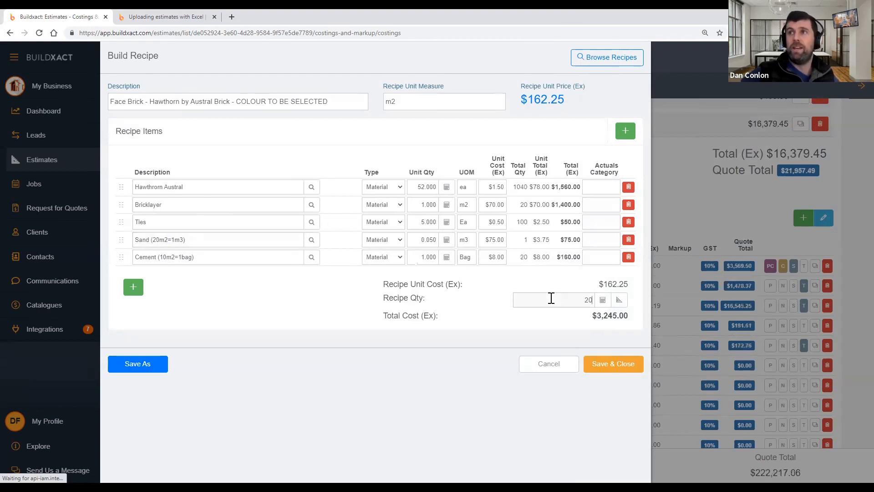
double_click(527, 239)
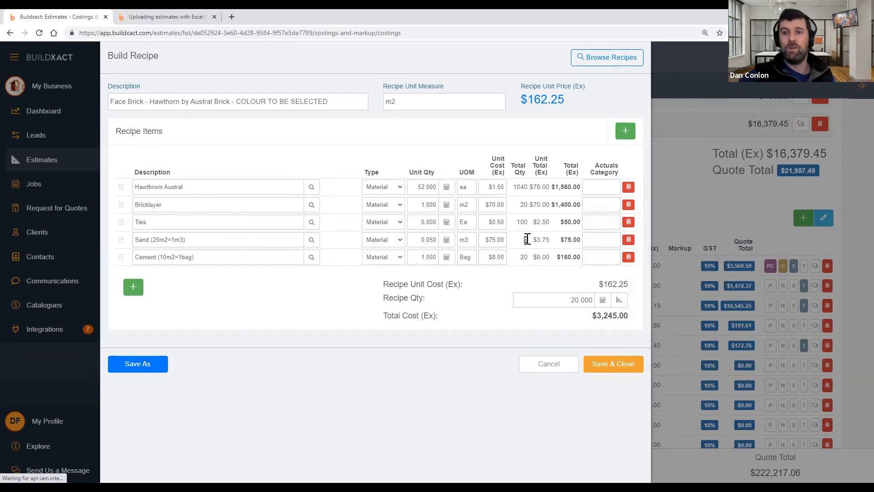
click(560, 304)
key(ctrl+v)
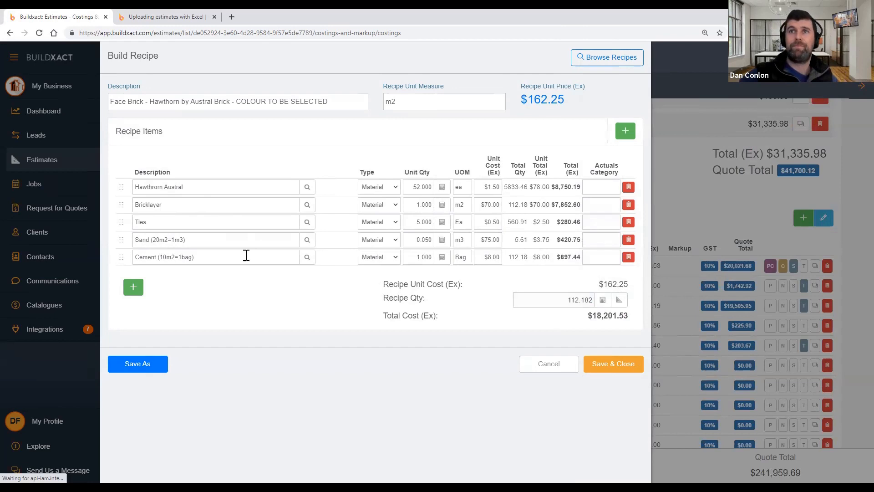
Set Cement's unit quantity to 1/10 (0.100 bags per m2) and test a recipe quantity of 10
click(443, 258)
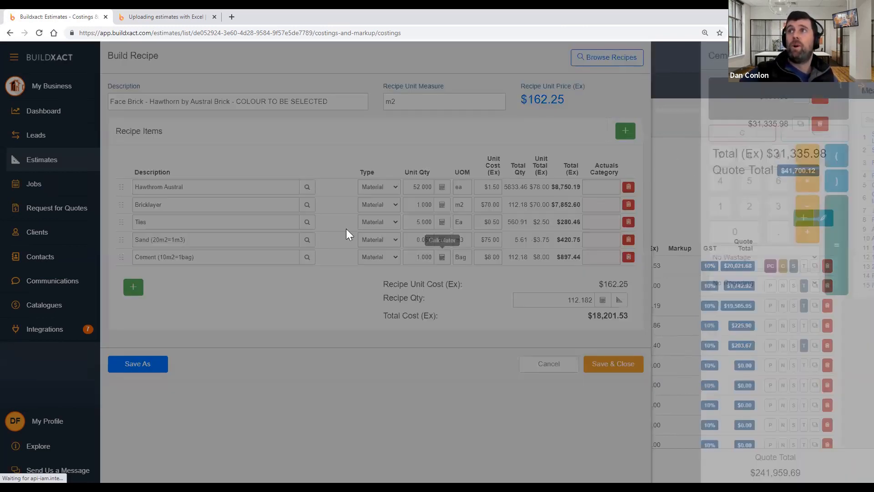
text(/)
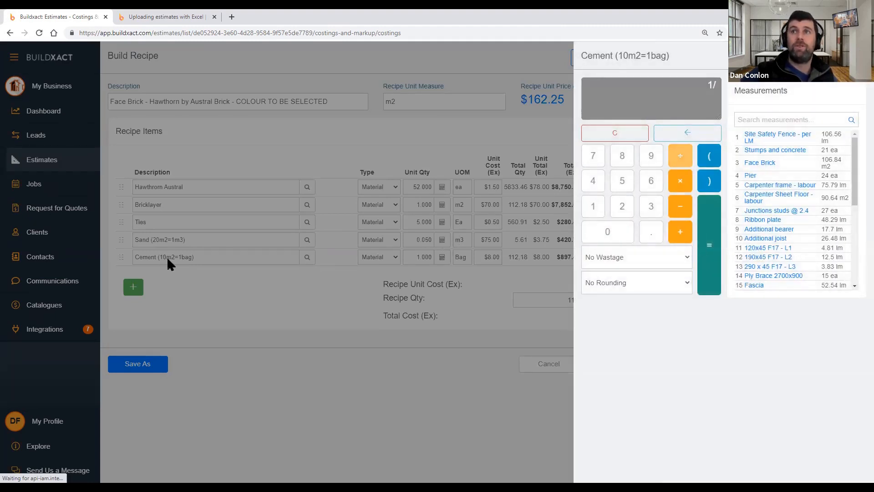
click(591, 208)
click(595, 230)
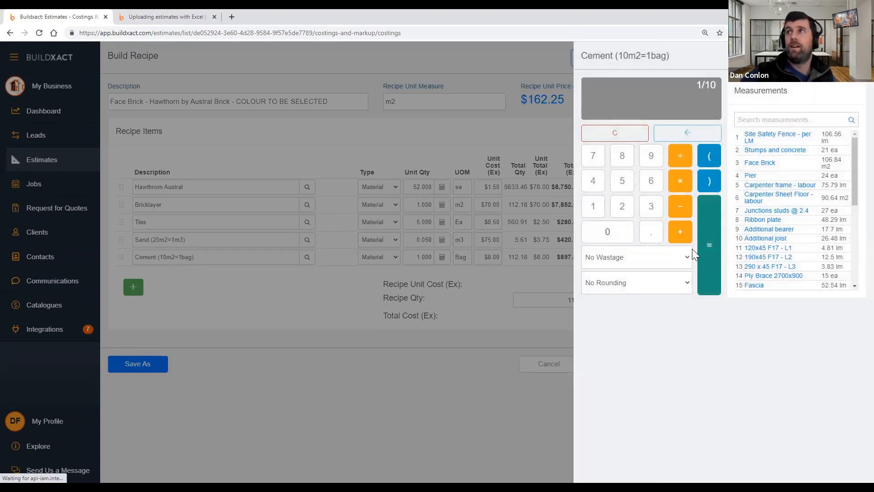
click(708, 260)
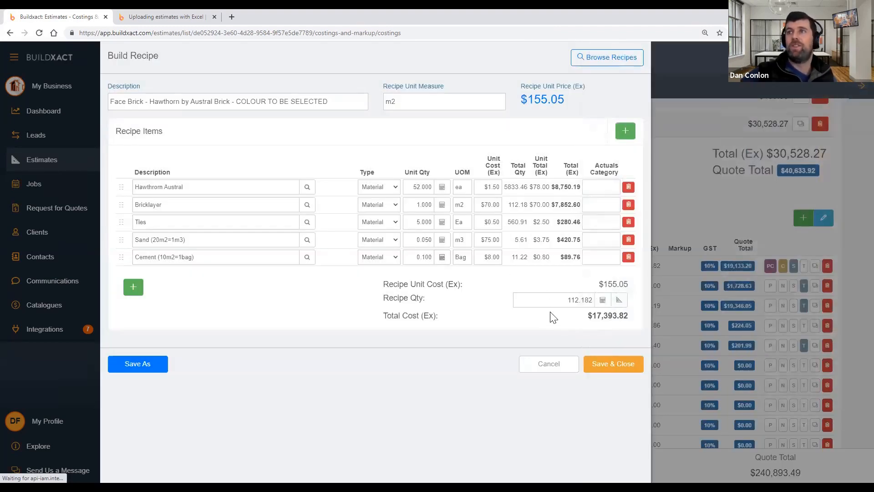
double_click(552, 299)
text(10)
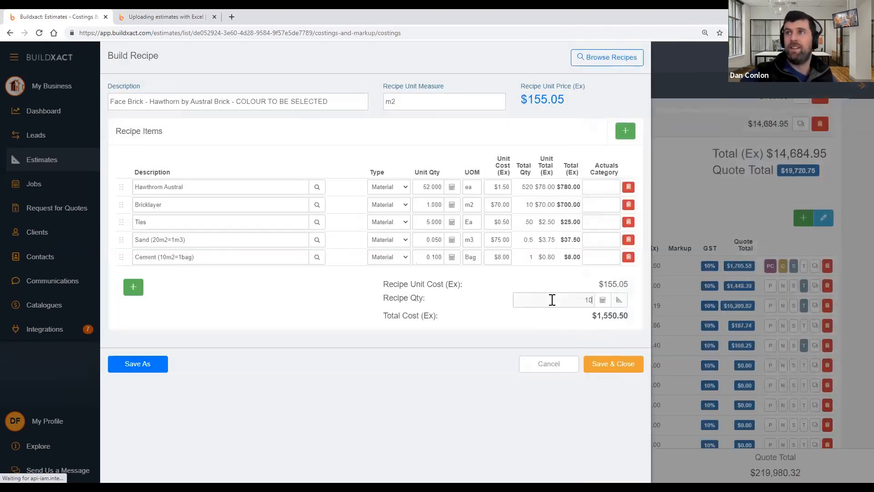
double_click(531, 257)
double_click(563, 300)
text(112.182)
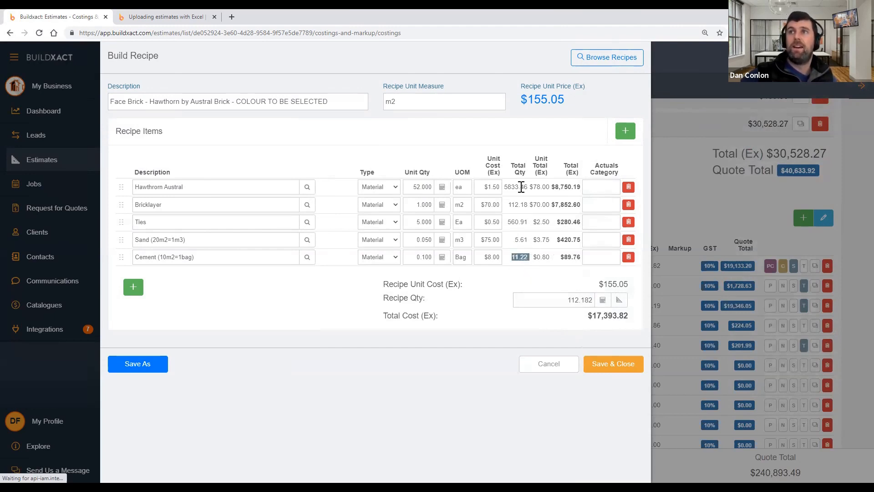
click(601, 364)
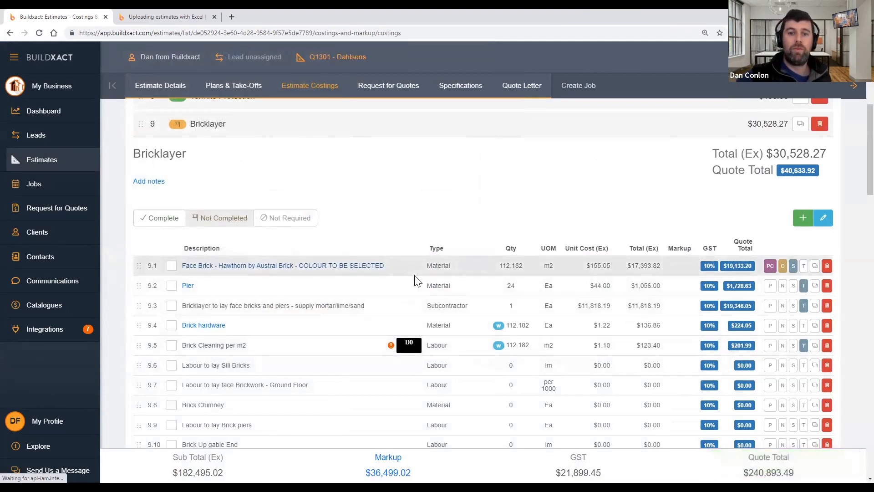
Expand the Frame Carpenter stage, then bring up the 'Uploading estimates with Excel' help article
scroll(396, 271, up, 3)
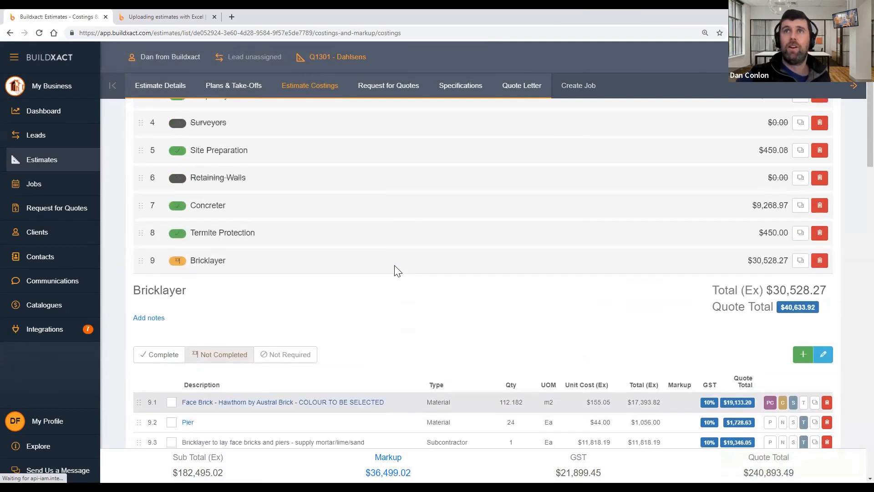
scroll(278, 318, down, 9)
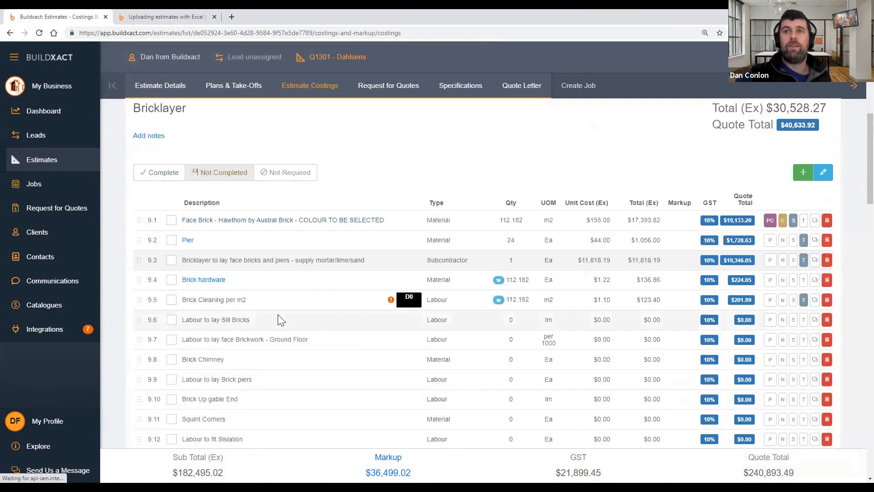
scroll(281, 318, down, 4)
click(261, 332)
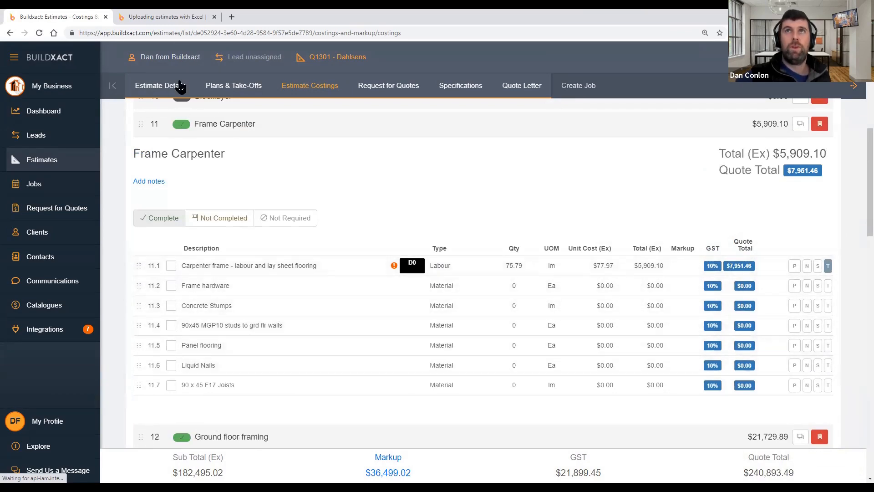
click(164, 17)
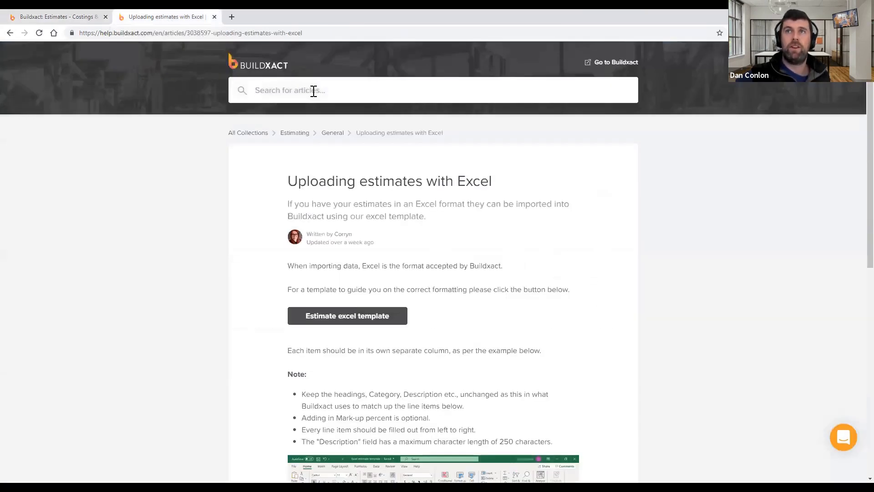
Search the help centre for framing and open the 'How to do framing' article
text(framing)
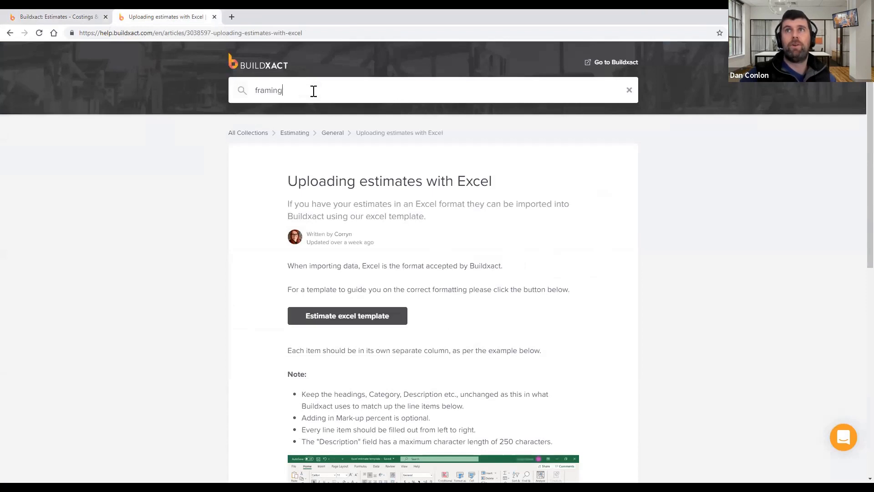
key(Return)
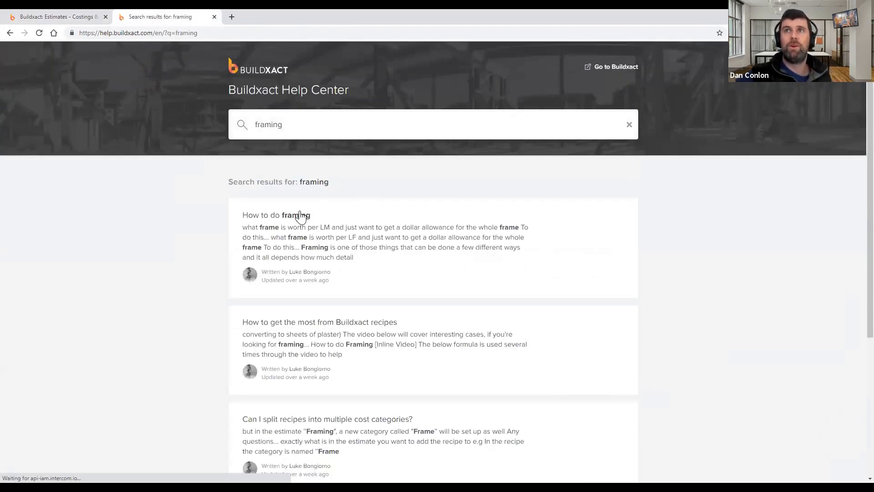
click(292, 216)
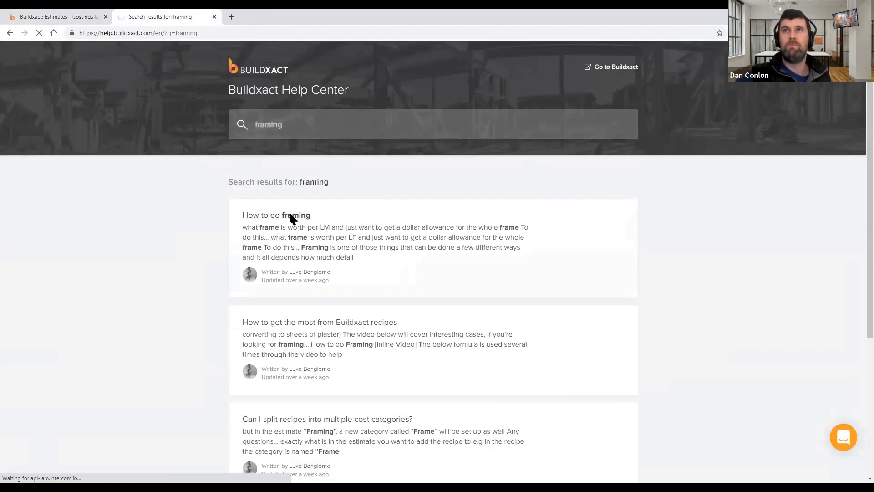
Read down to the article's stud-spacing calculation, then return to the Buildxact estimate
scroll(391, 216, down, 2)
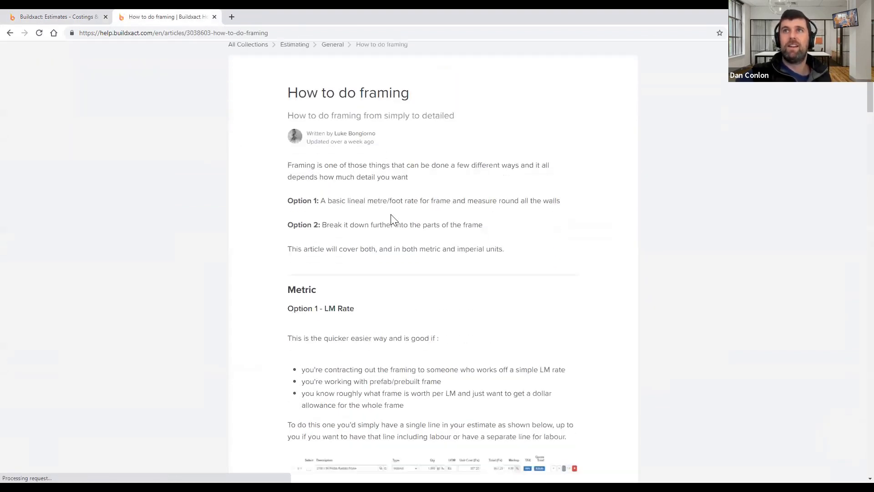
scroll(392, 214, down, 6)
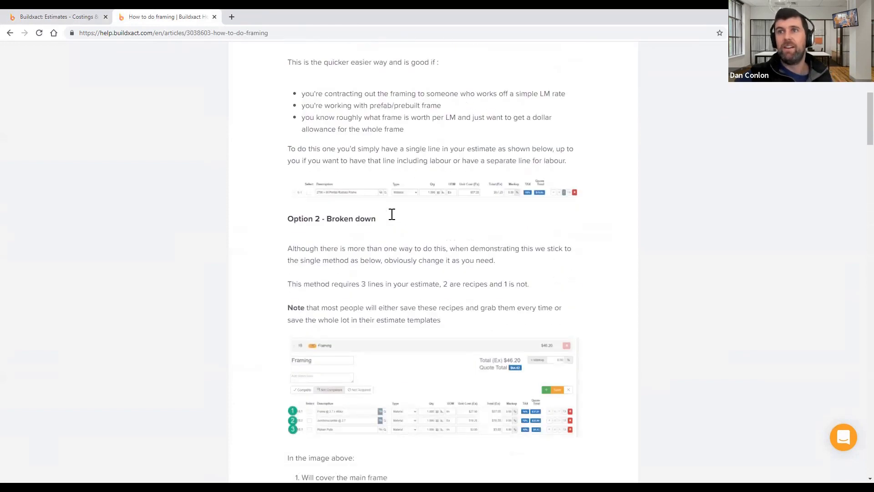
scroll(392, 214, down, 5)
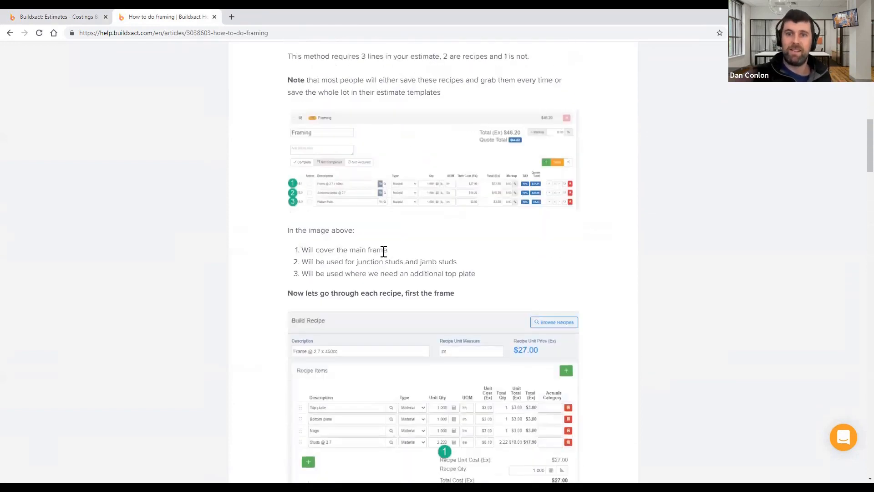
scroll(366, 245, down, 3)
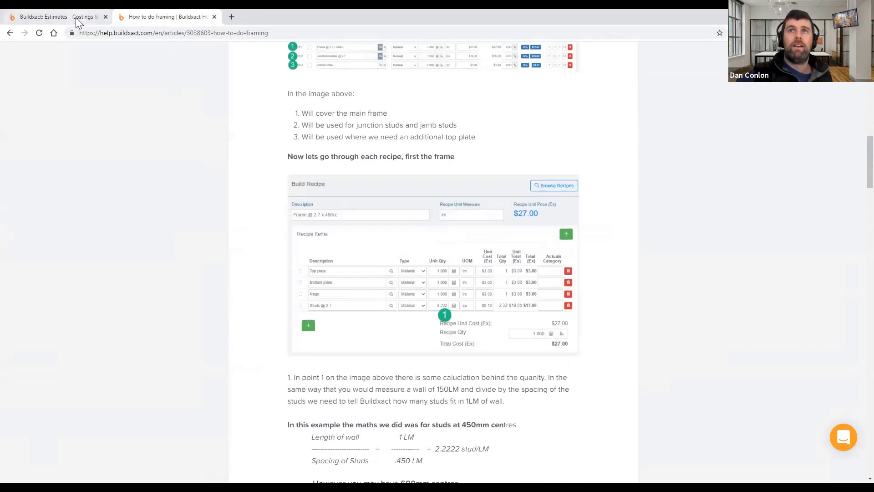
click(55, 17)
Expand Ground floor framing, review lines 12.1–12.3, and open the Framing 2.4 @ 450c recipe
scroll(291, 305, down, 3)
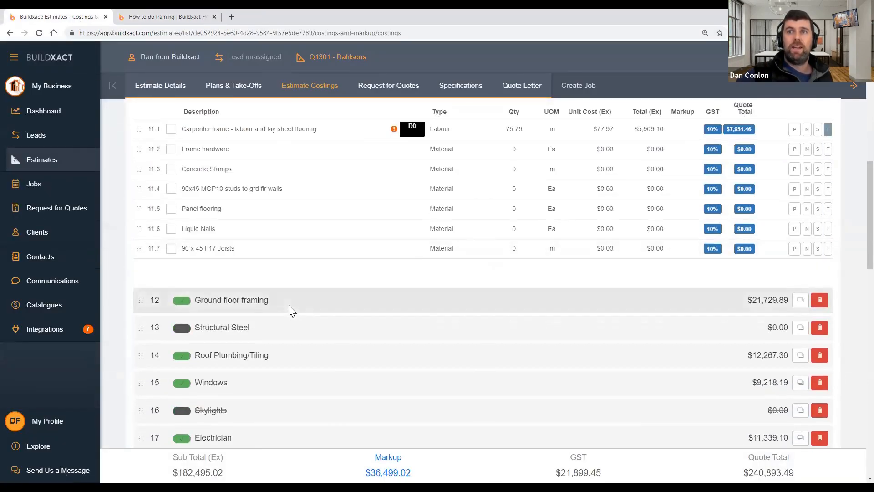
click(289, 308)
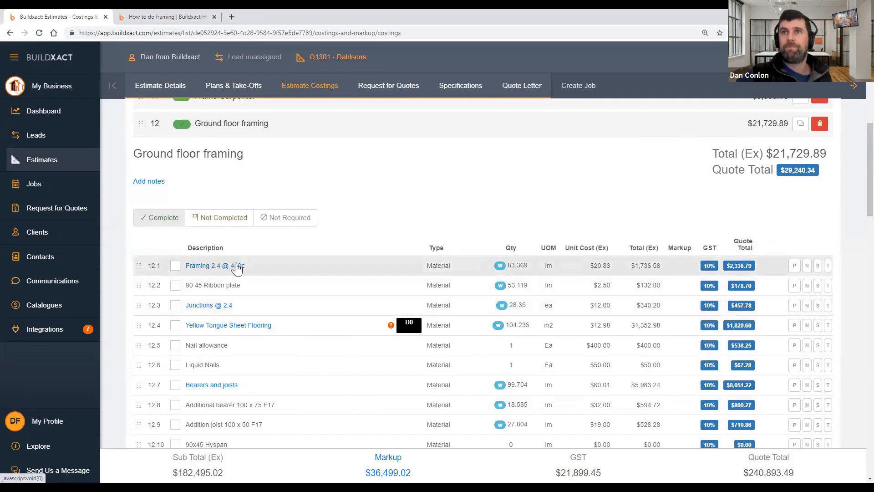
drag(185, 268, 648, 312)
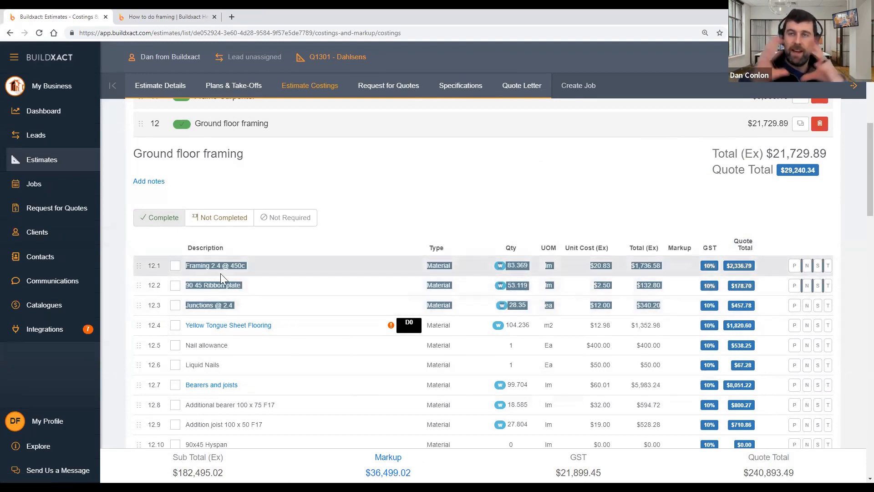
click(307, 235)
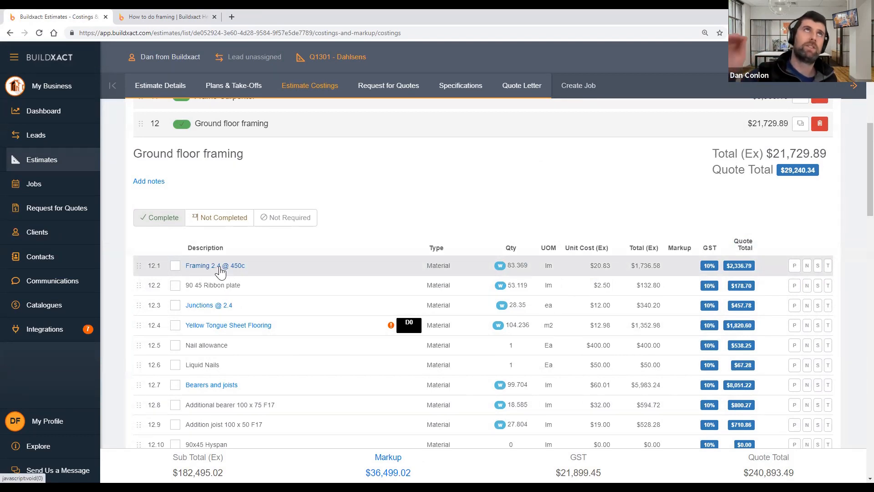
drag(250, 286, 182, 295)
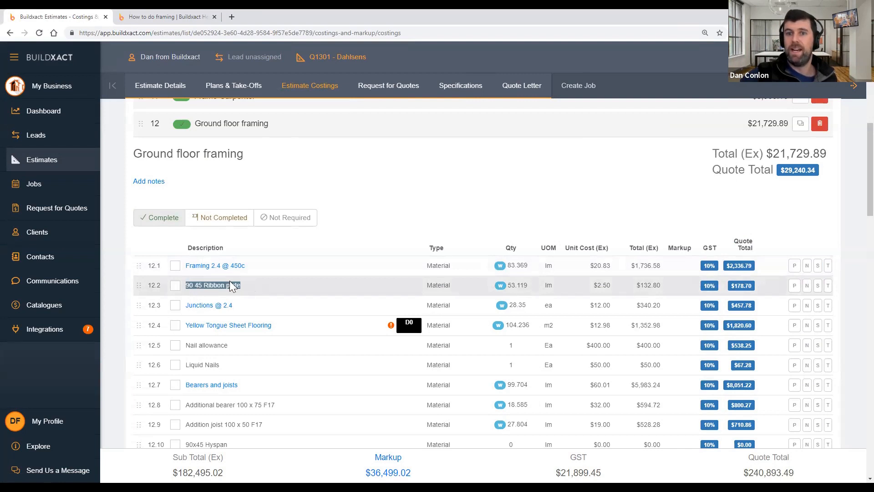
click(249, 302)
drag(234, 308, 187, 310)
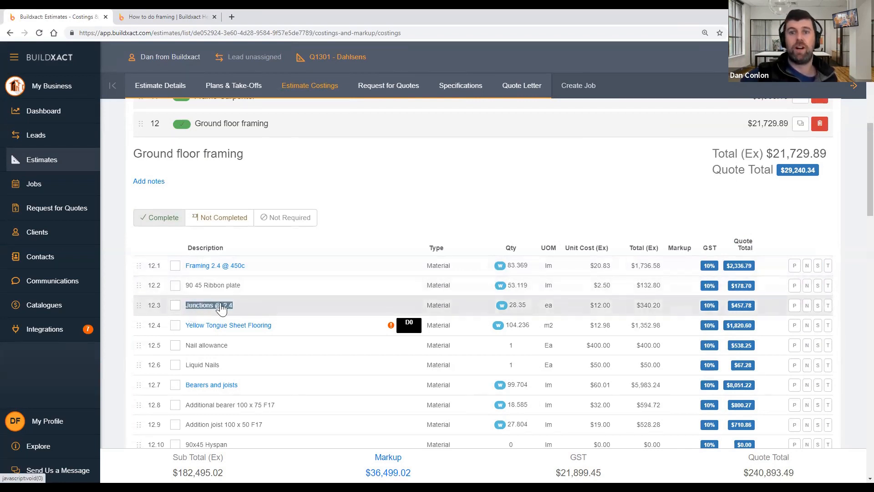
click(326, 242)
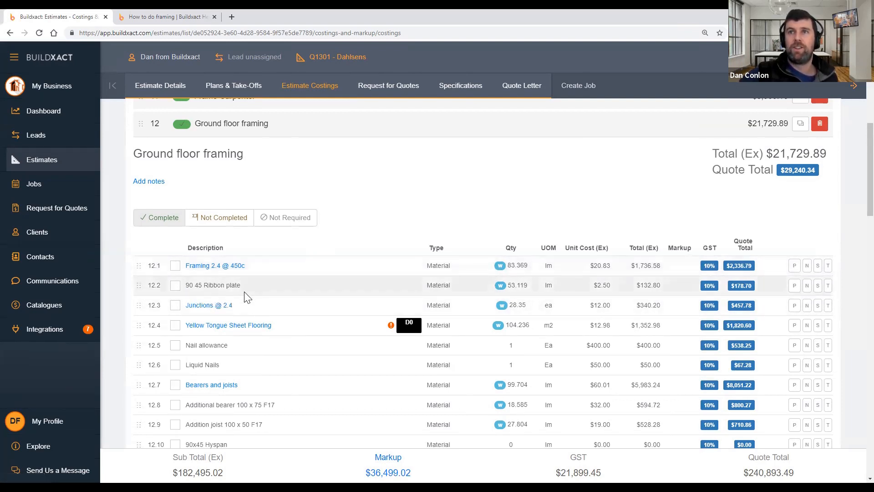
drag(250, 304, 271, 248)
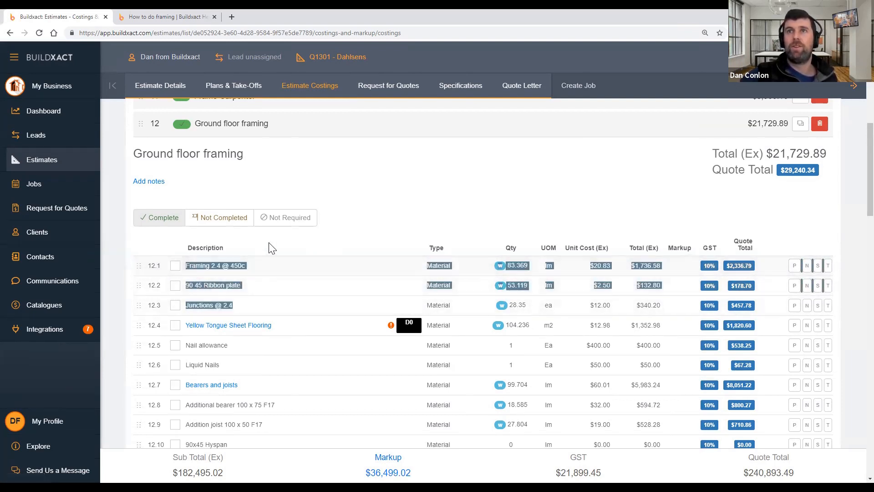
click(272, 248)
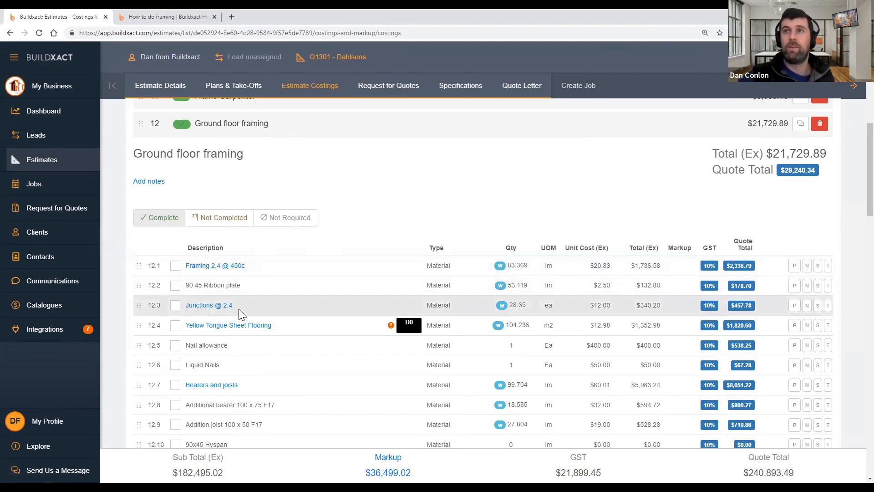
click(224, 265)
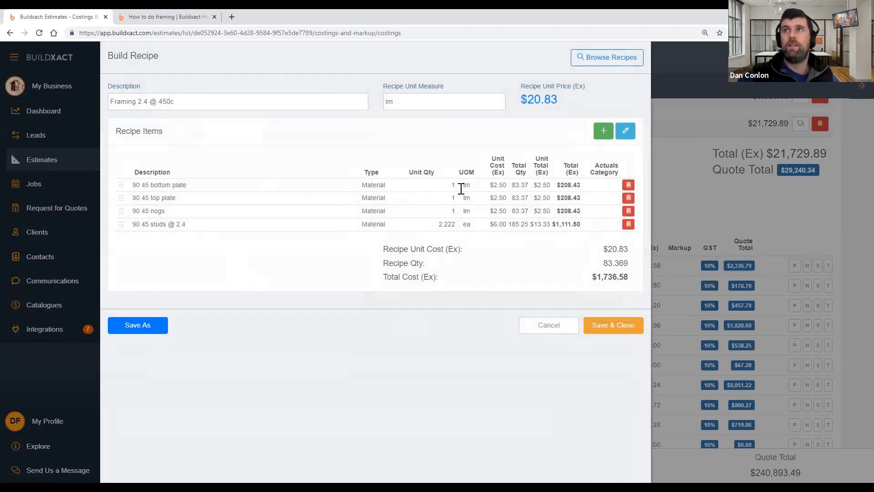
Review the recipe's lm unit measure and its plate and nogs rows
click(421, 100)
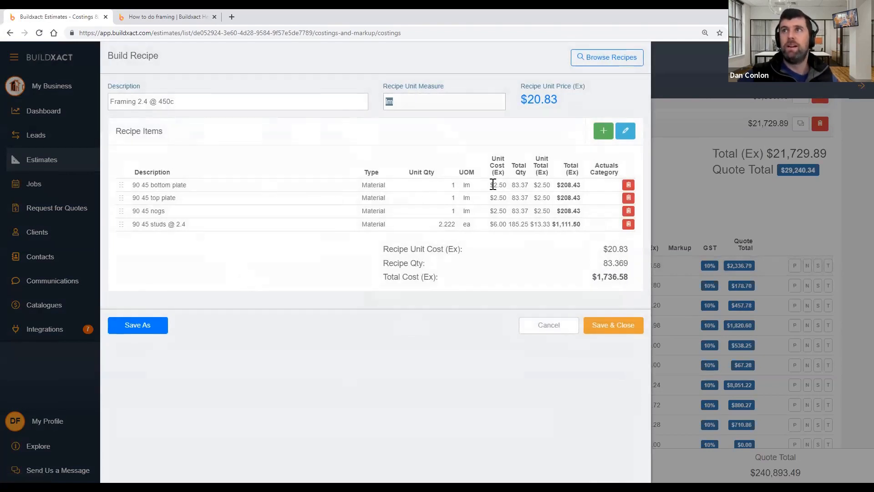
drag(130, 183, 602, 214)
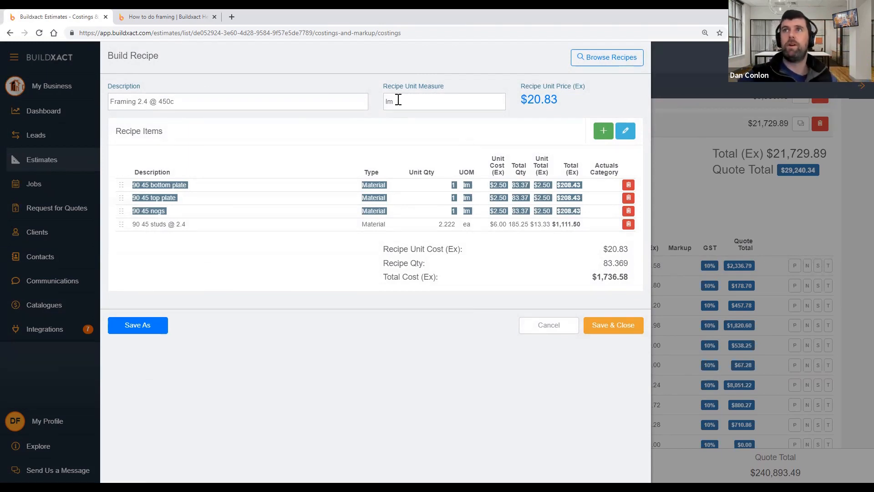
drag(403, 101, 373, 105)
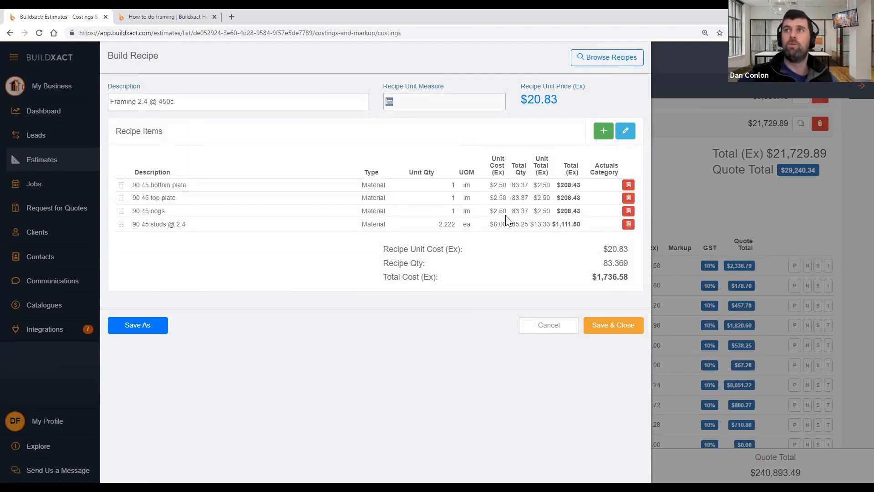
drag(584, 209, 132, 185)
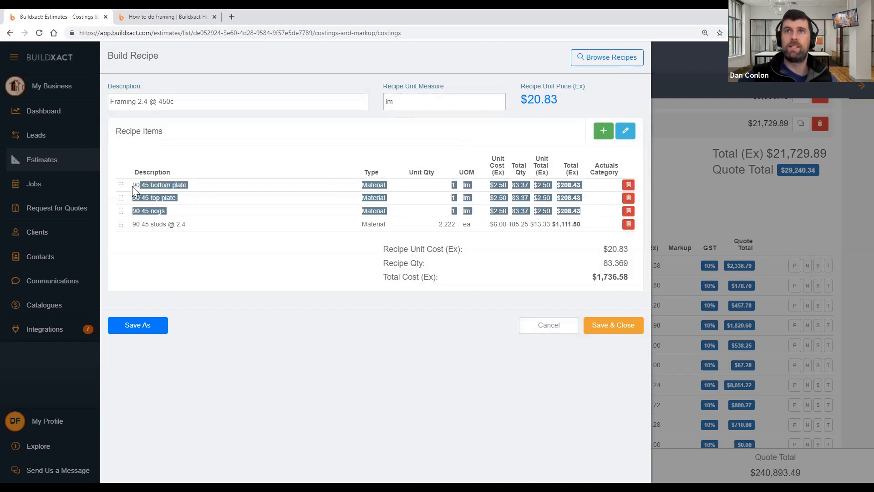
click(362, 270)
Make the recipe items editable and open the calculator for the studs' 2.222 unit quantity
double_click(448, 224)
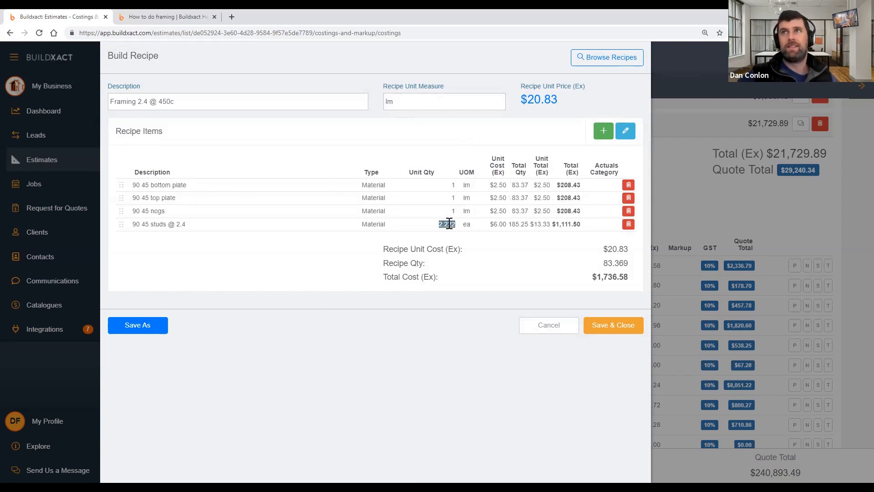
click(625, 131)
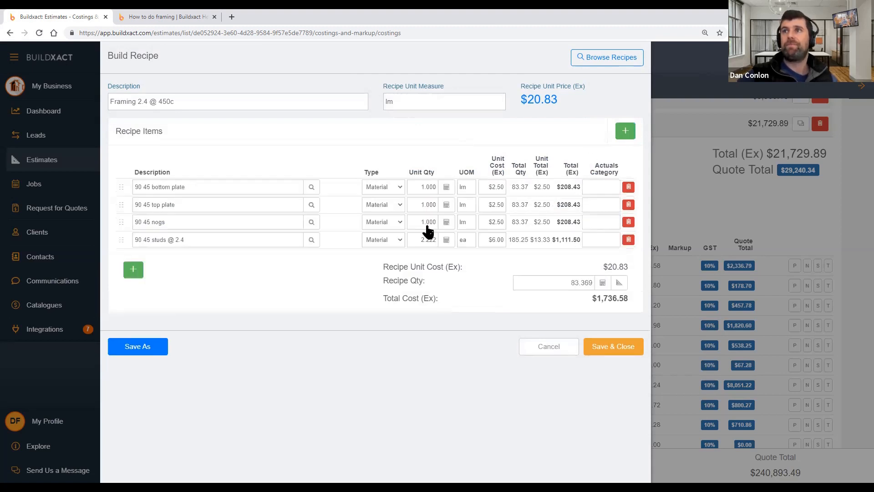
click(446, 241)
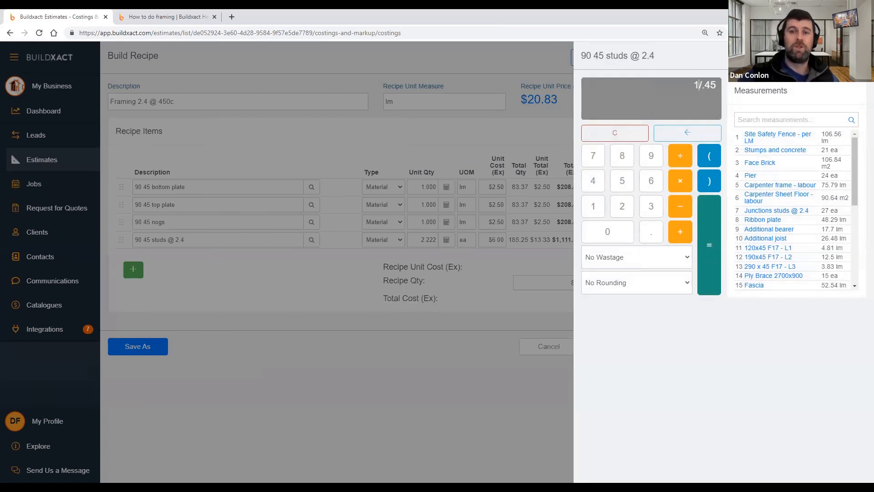
Replace the calculator expression with 1/.45, keeping the studs at 2.222 per lm
text(50)
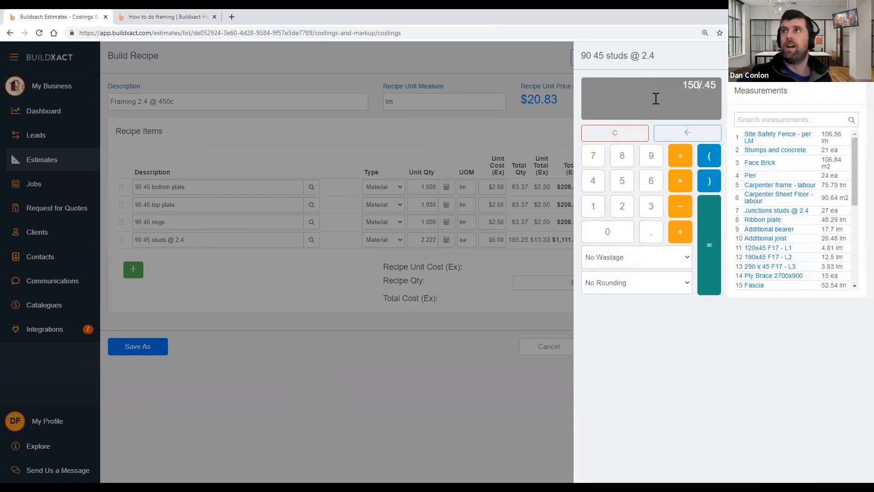
drag(680, 87, 721, 86)
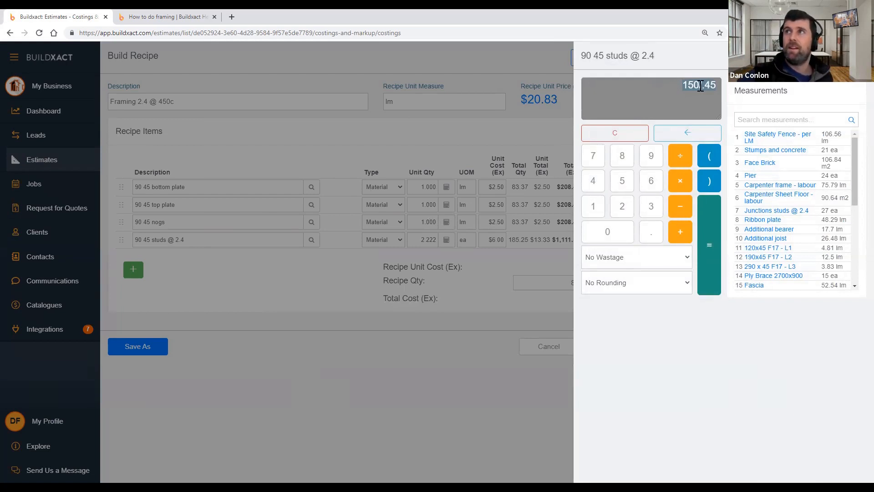
text(1/.45)
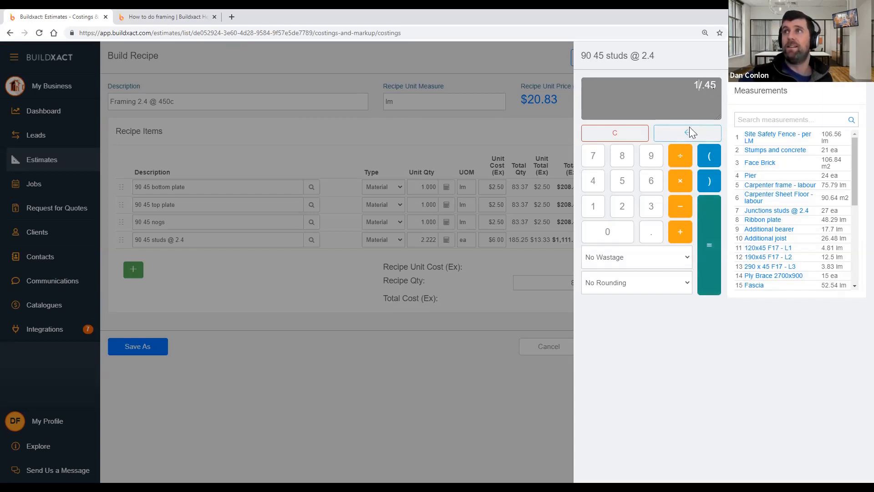
drag(698, 84, 689, 83)
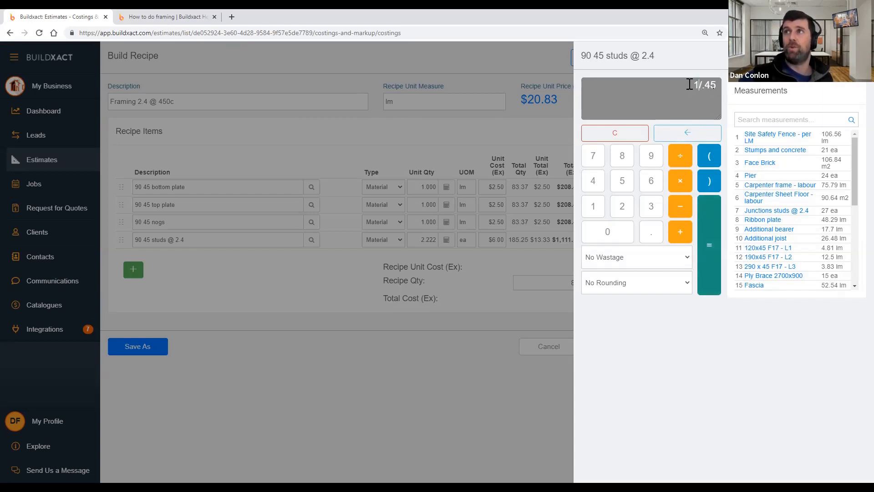
click(713, 261)
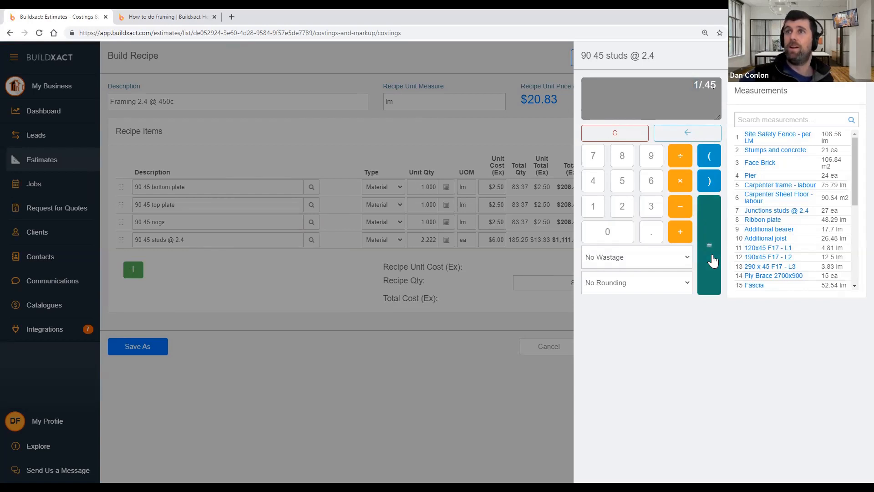
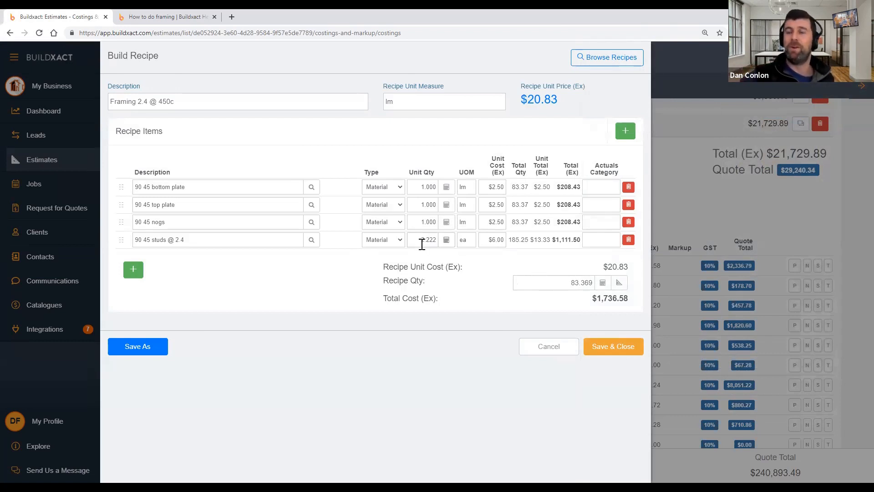
Confirm the studs at 2.222 per lm and save the Framing 2.4 @ 450c recipe
click(612, 354)
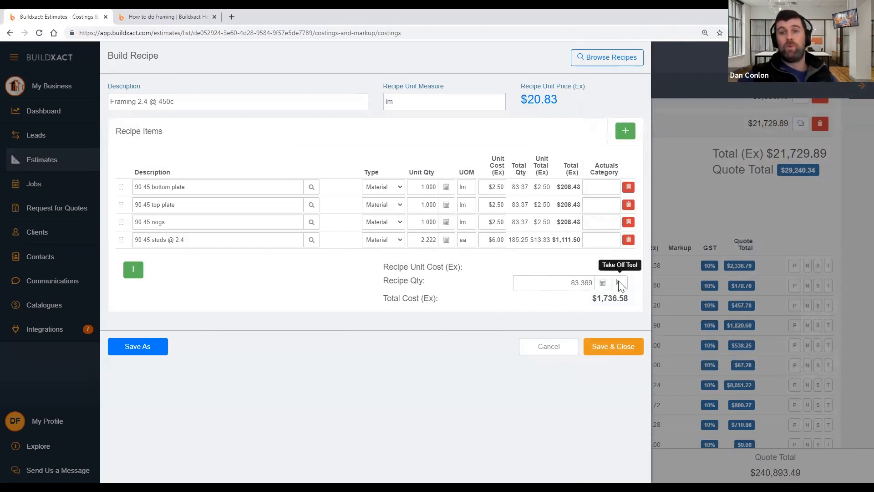
click(606, 346)
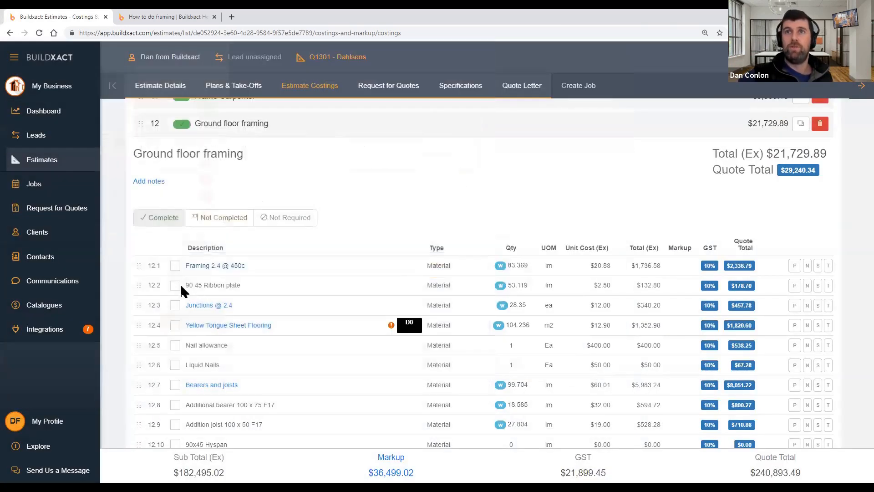
Highlight the 90 45 Ribbon plate and Framing 2.4 @ 450c items, then open the Junctions @ 2.4 recipe
triple_click(251, 283)
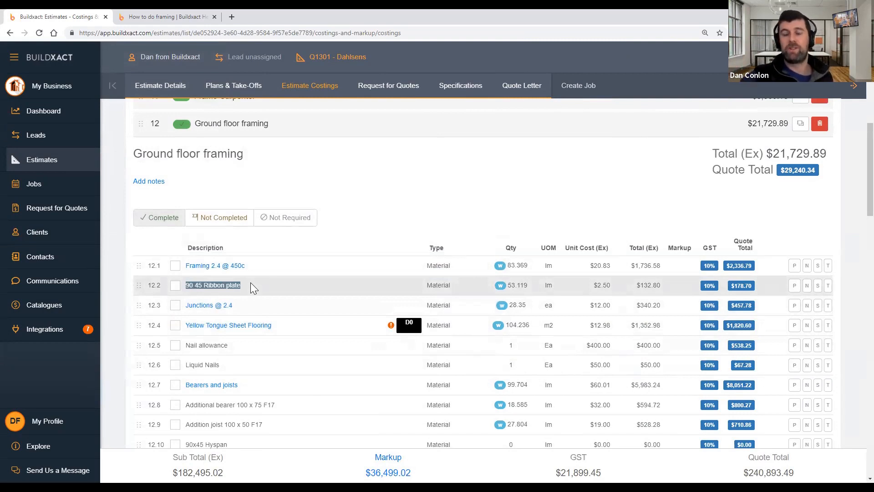
click(334, 246)
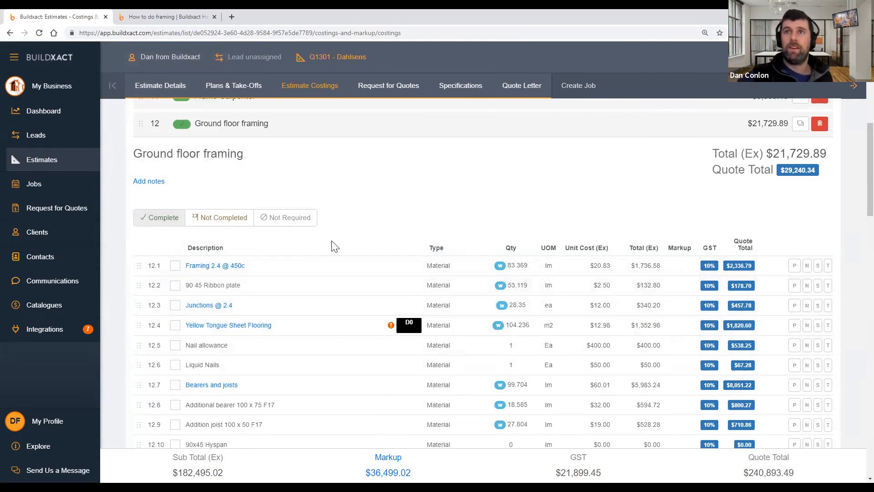
triple_click(227, 271)
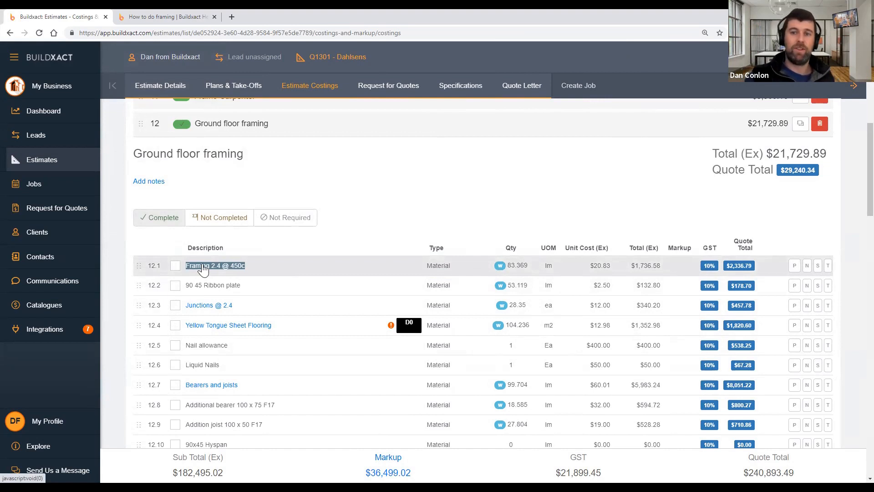
click(210, 305)
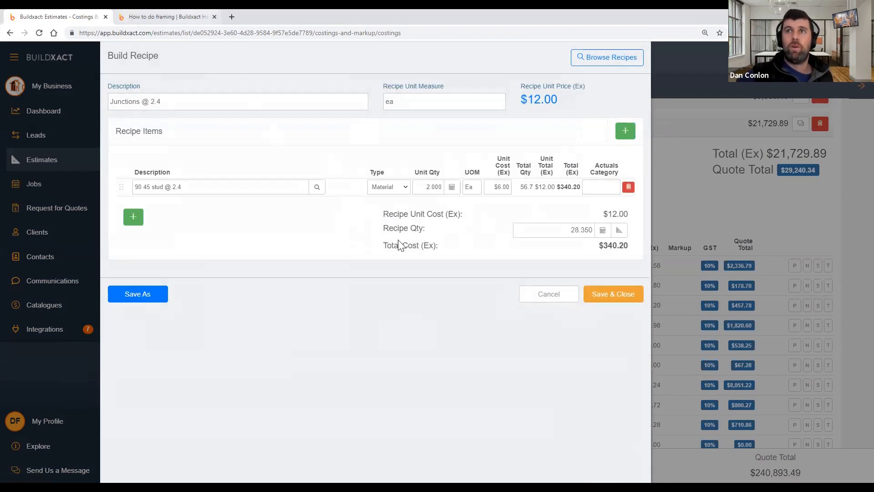
key(ctrl+Tab)
Show the help article's junctions/jambs section zoomed in two levels, then return to the junctions recipe
scroll(364, 276, down, 13)
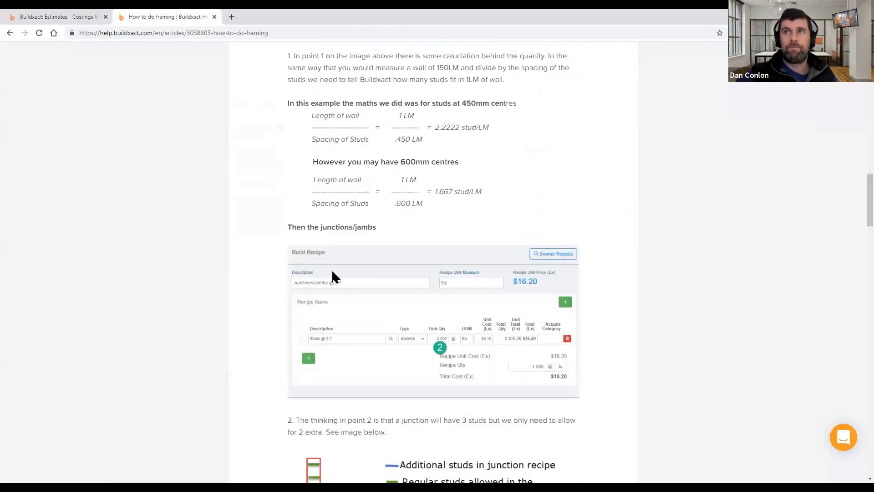
scroll(319, 291, down, 2)
scroll(273, 314, up, 2)
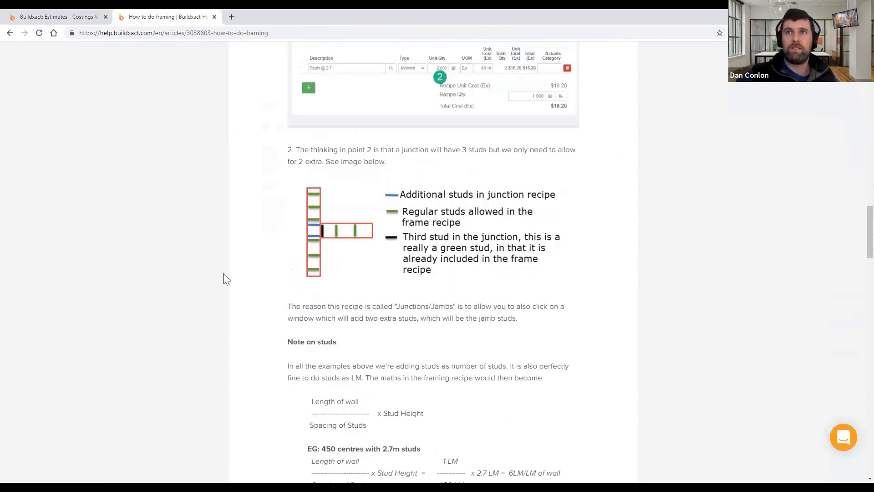
key(ctrl+plus)
key(ctrl+plus)
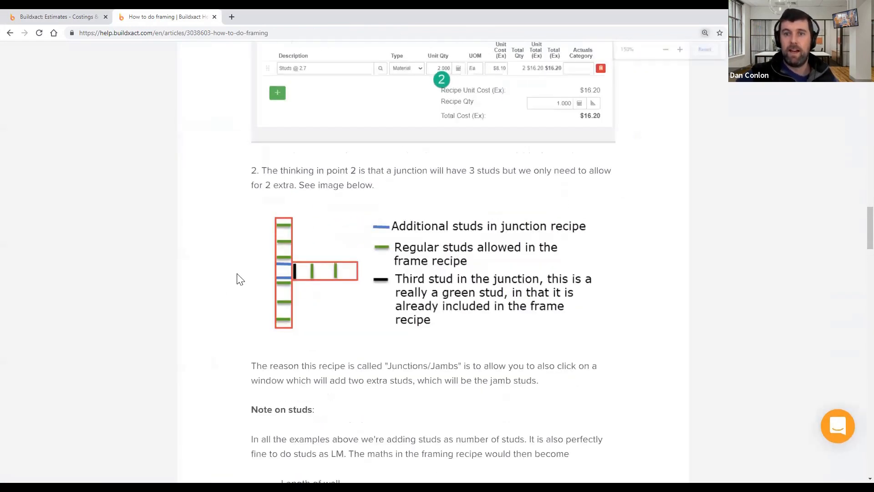
key(ctrl+plus)
key(ctrl+plus)
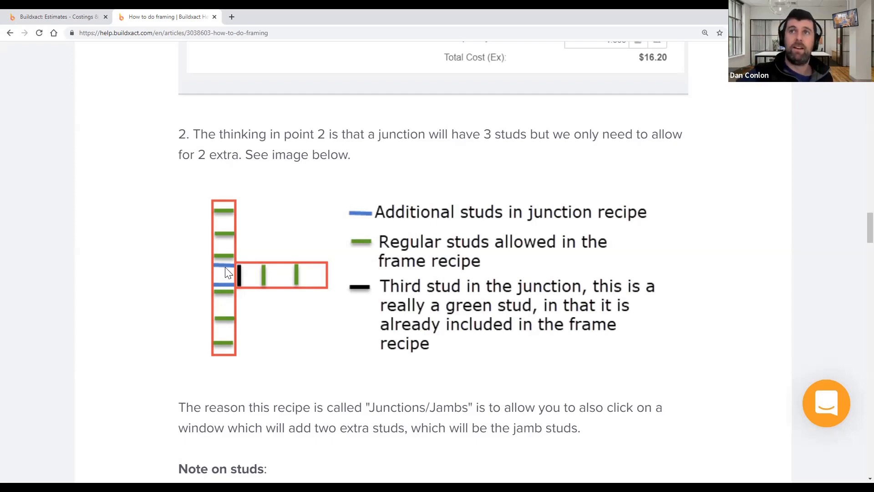
click(75, 15)
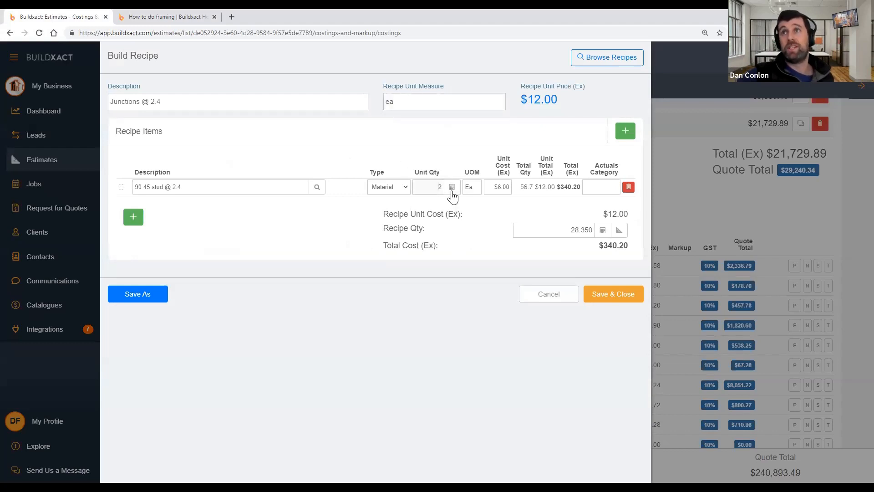
Save the Junctions @ 2.4 recipe and open the floor plan take-off for row 12.3
click(608, 293)
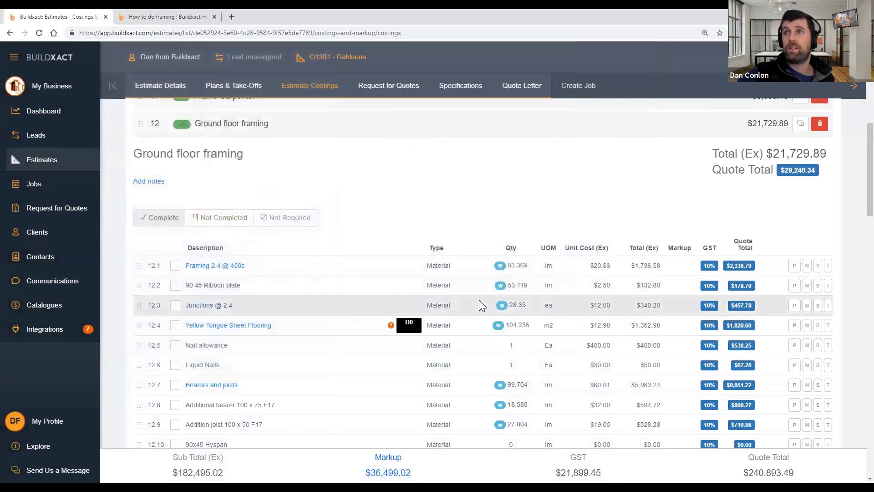
click(524, 316)
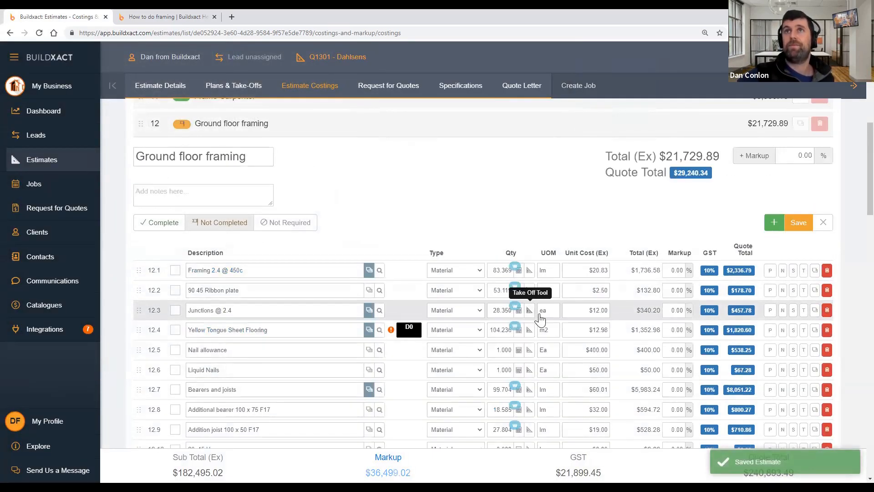
click(530, 305)
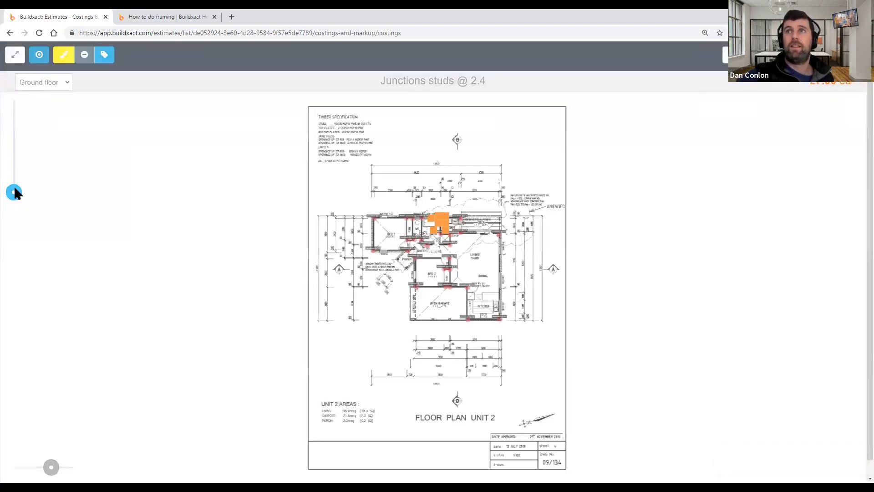
Count both BED 1 windows plus the 900X600 and 1200X1800 windows as junctions
drag(12, 192, 24, 175)
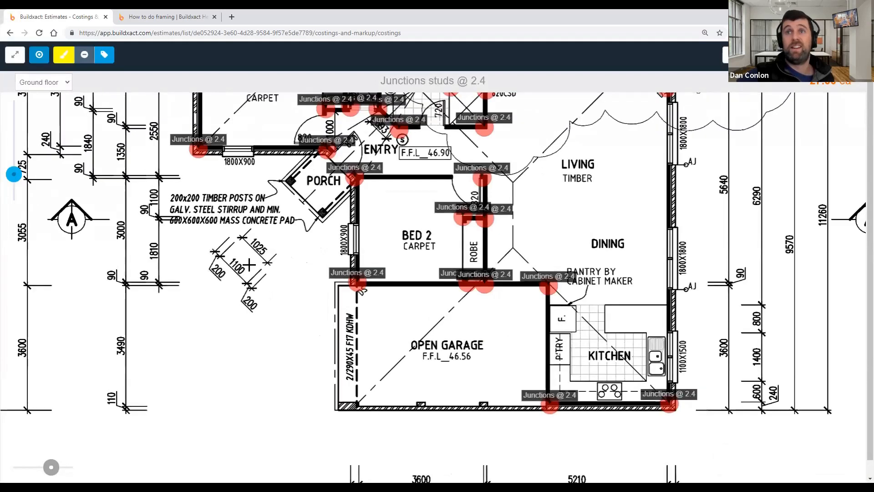
scroll(338, 228, up, 1)
drag(337, 228, 348, 229)
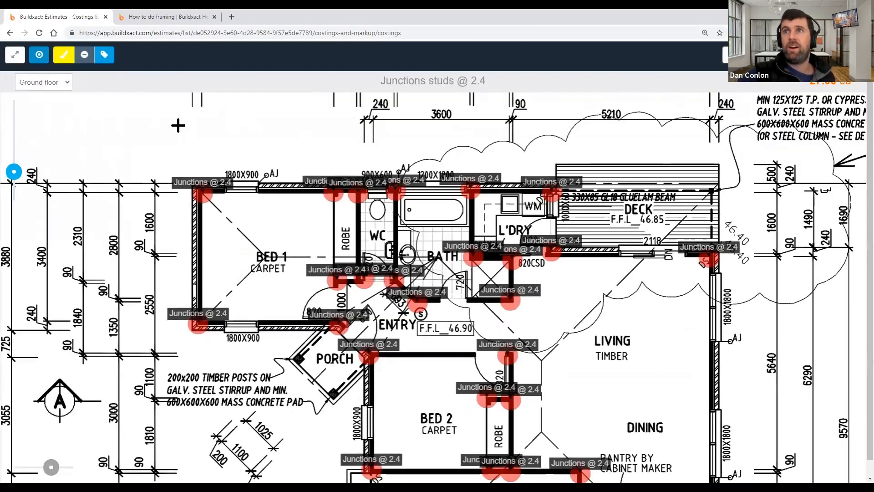
click(246, 324)
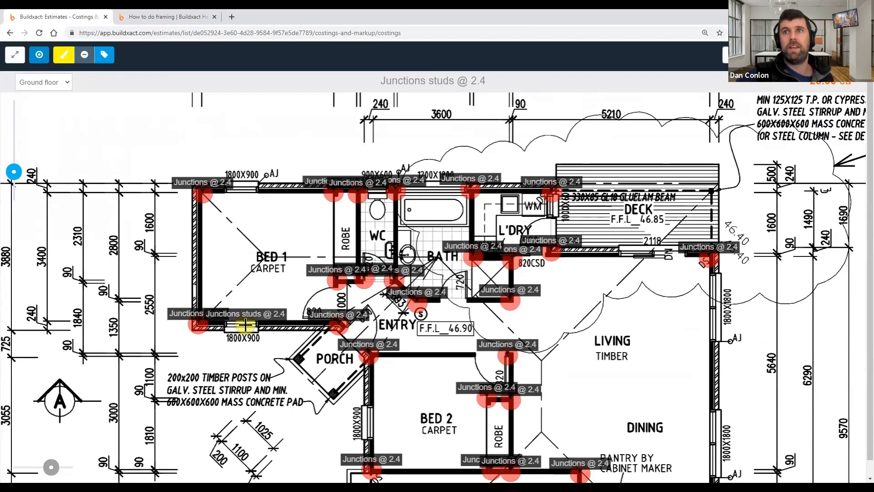
click(245, 188)
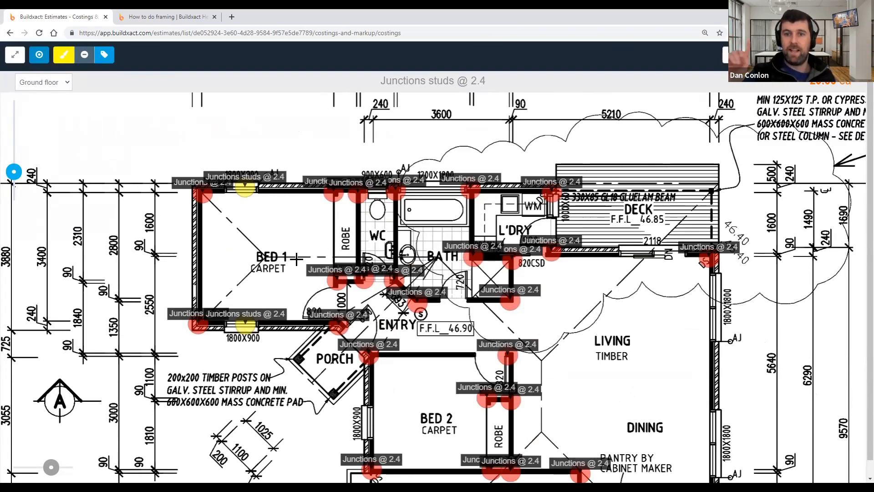
drag(422, 350, 385, 376)
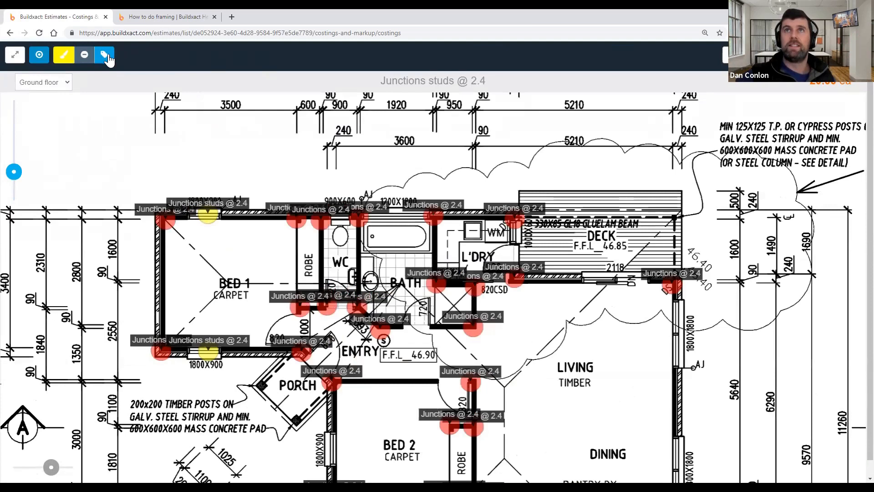
click(106, 55)
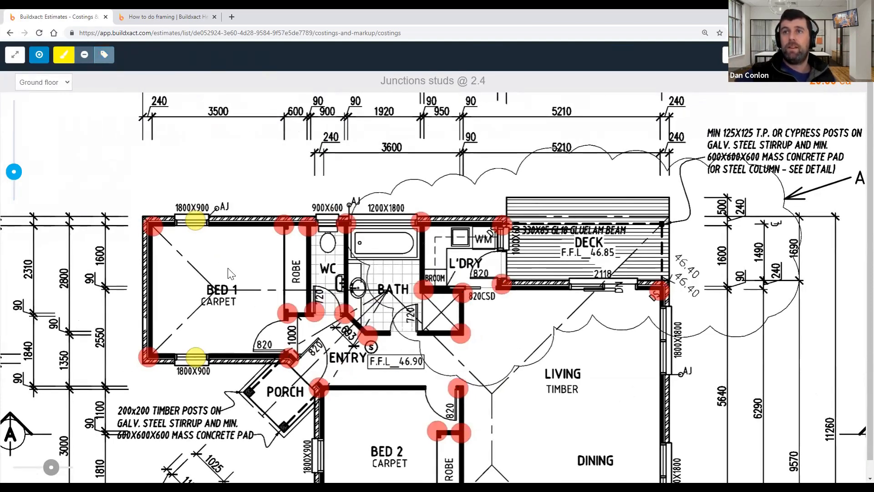
click(331, 221)
click(381, 222)
Count the BED 2 1800X900, dining and east-side windows, finishing at 35 junctions
drag(237, 277, 228, 268)
drag(294, 359, 285, 353)
drag(406, 393, 385, 375)
mouse_move(555, 301)
mouse_down()
mouse_move(535, 273)
mouse_move(536, 218)
mouse_up()
drag(542, 335, 527, 324)
click(209, 335)
drag(457, 324, 290, 130)
click(405, 170)
click(411, 281)
drag(382, 218, 538, 416)
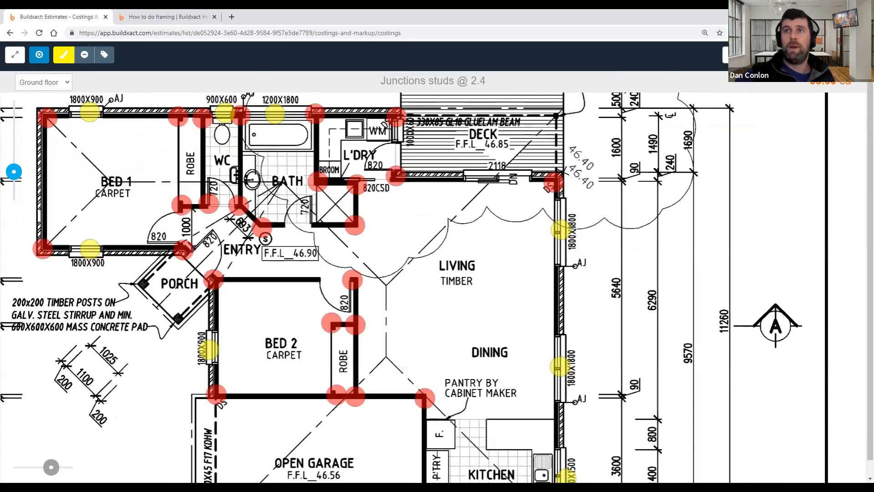
key(Escape)
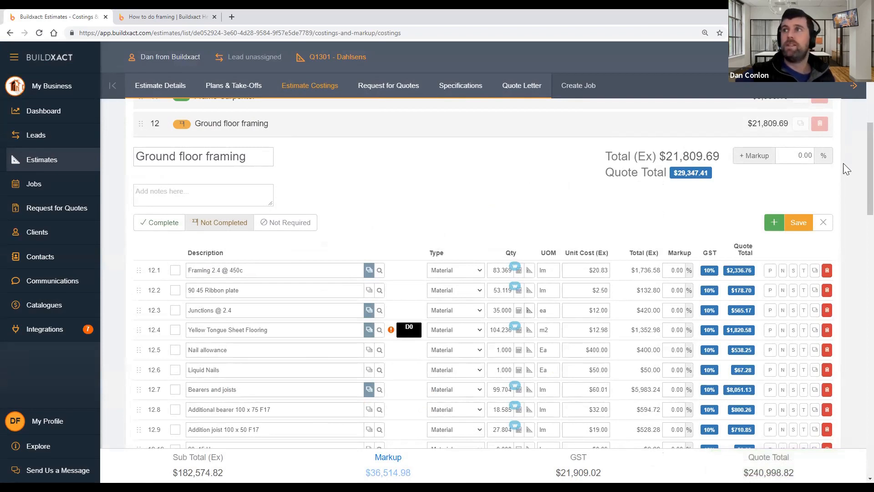
Save the framing section, add a blank item 12.22, and browse recipes for it
click(801, 227)
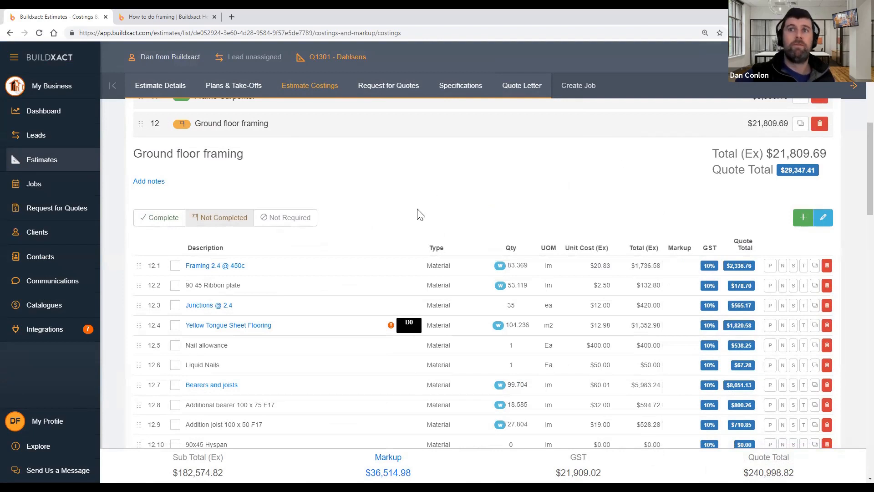
click(387, 362)
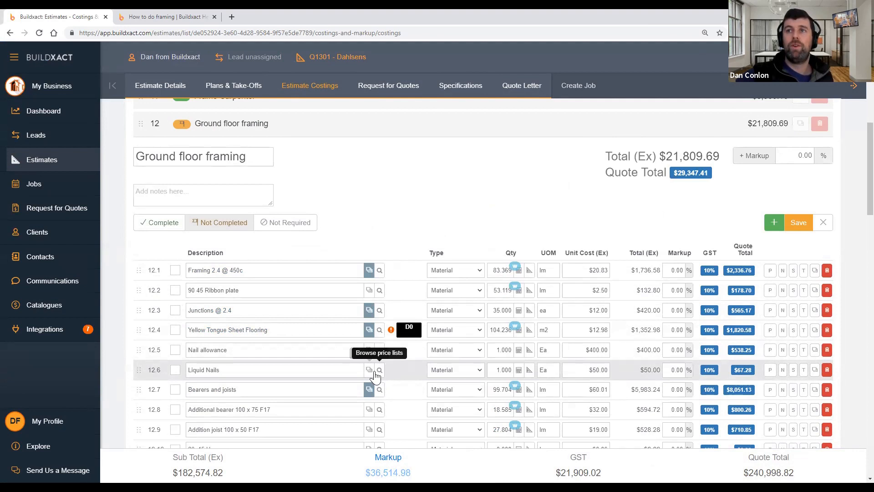
click(774, 222)
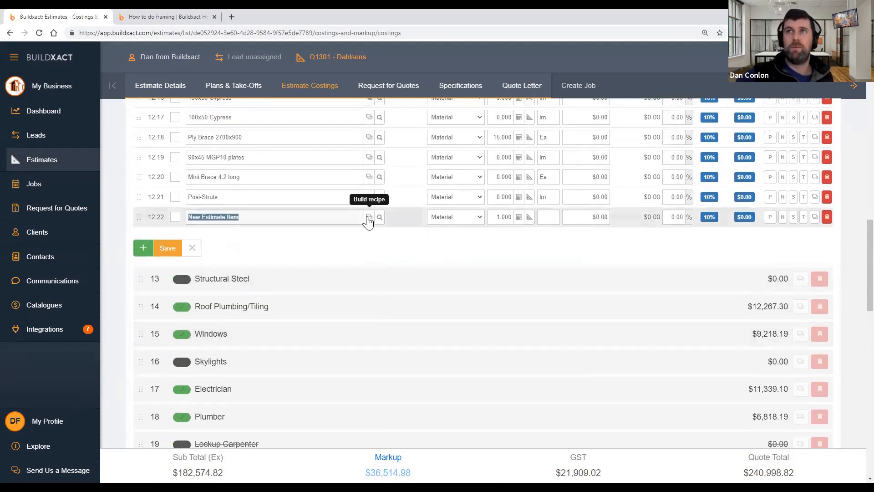
click(369, 217)
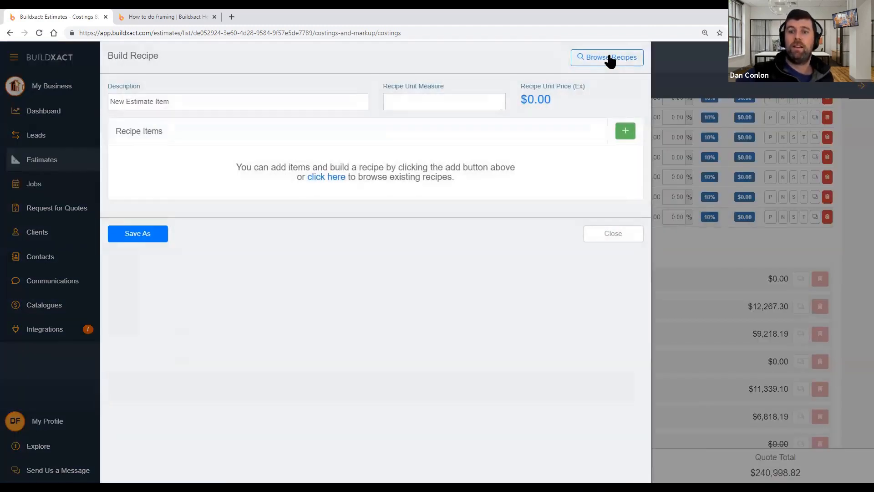
click(609, 58)
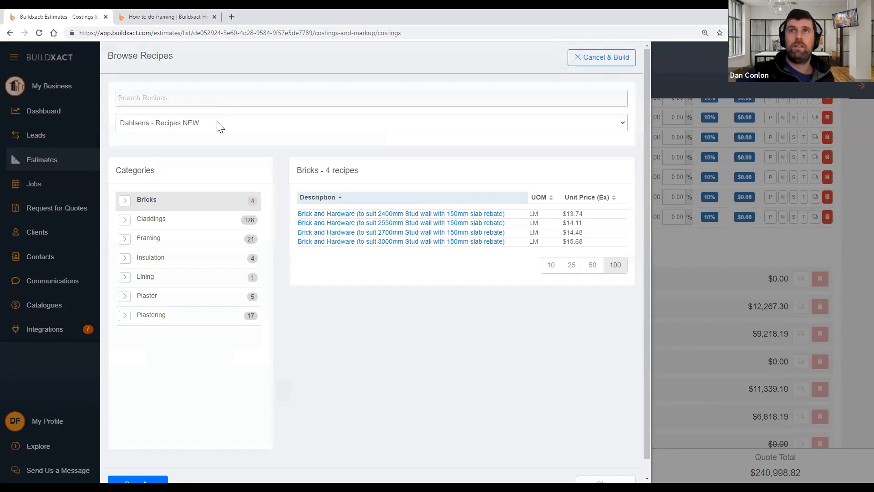
In the Dahlsens - Recipes NEW catalogue, preview the Framing > Eaves 750m recipe
click(219, 124)
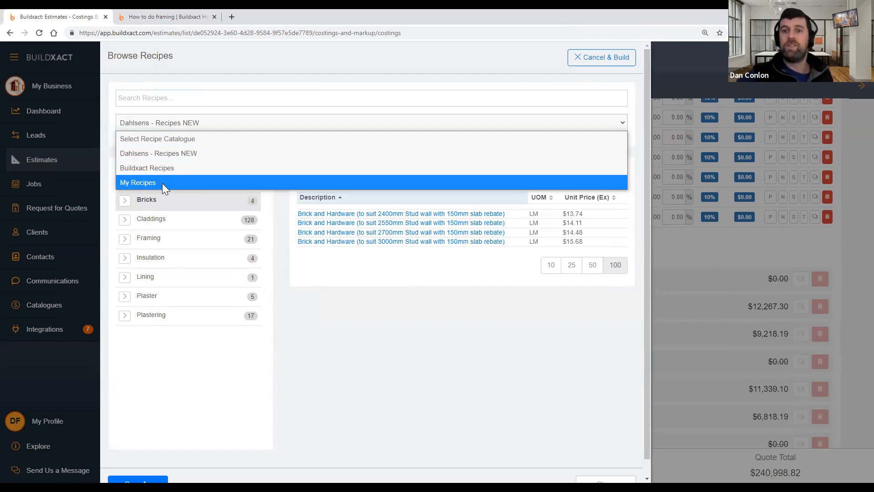
click(167, 155)
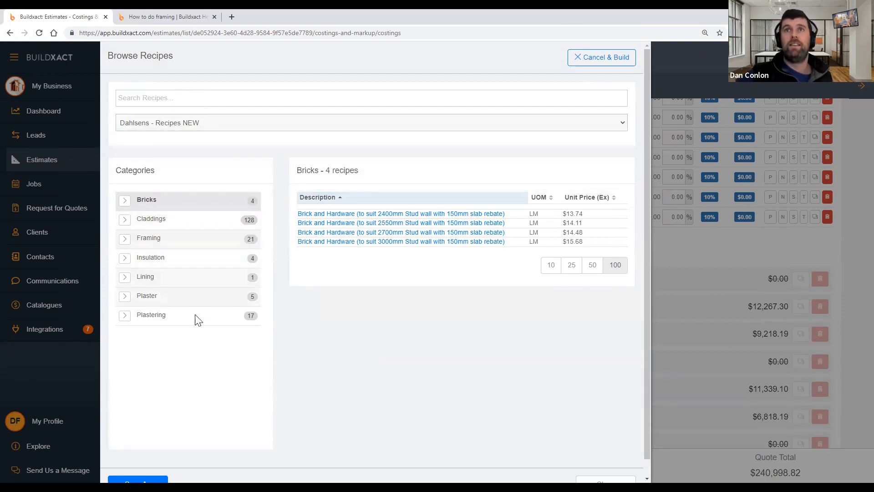
click(127, 238)
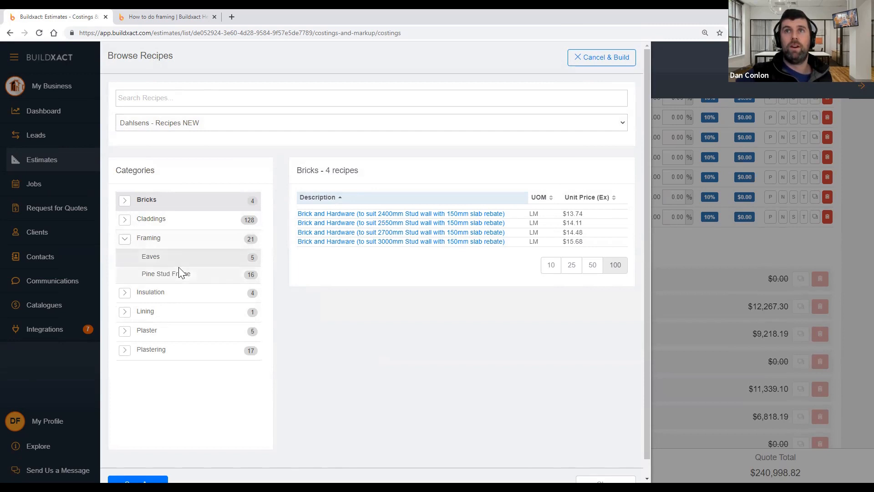
click(195, 259)
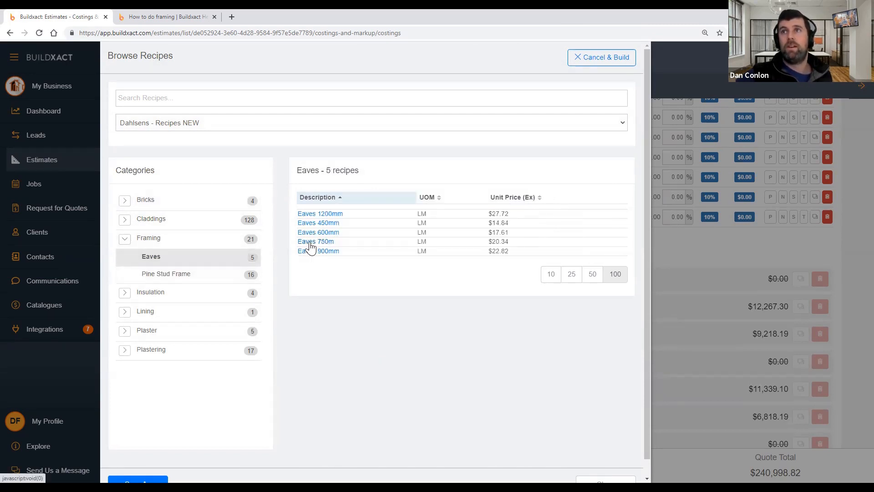
click(305, 243)
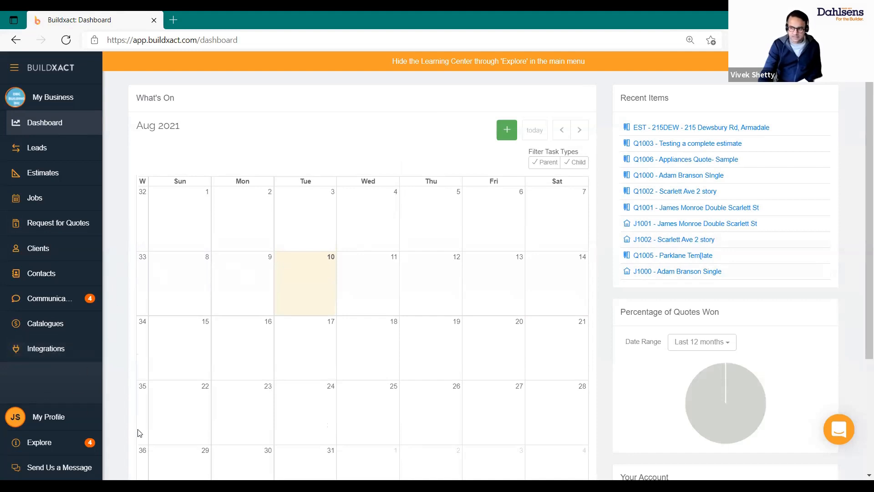
Open Item Catalogues listing the Buildxact Price List and Dahlsens Builder Pricelist (Sample)
click(58, 332)
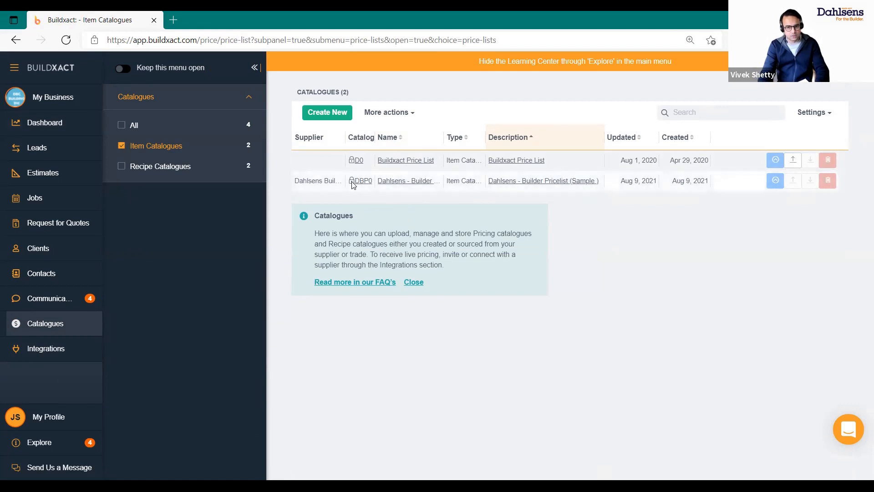
mouse_move(353, 183)
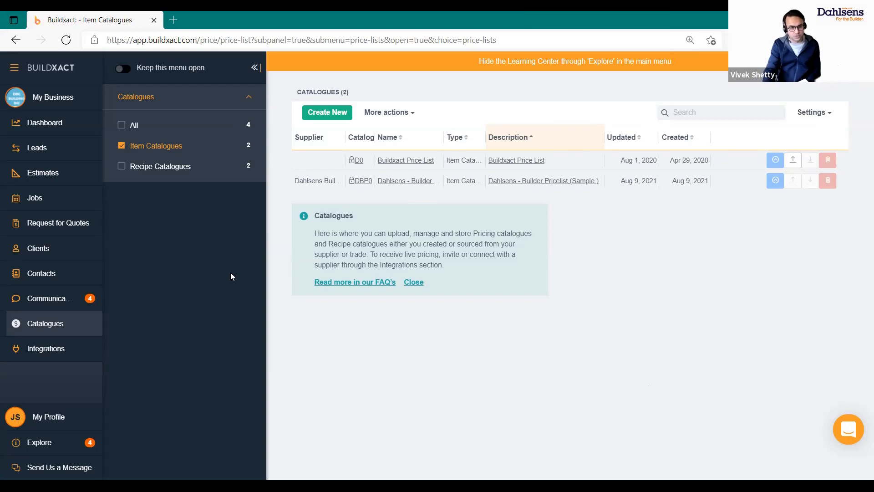
click(50, 172)
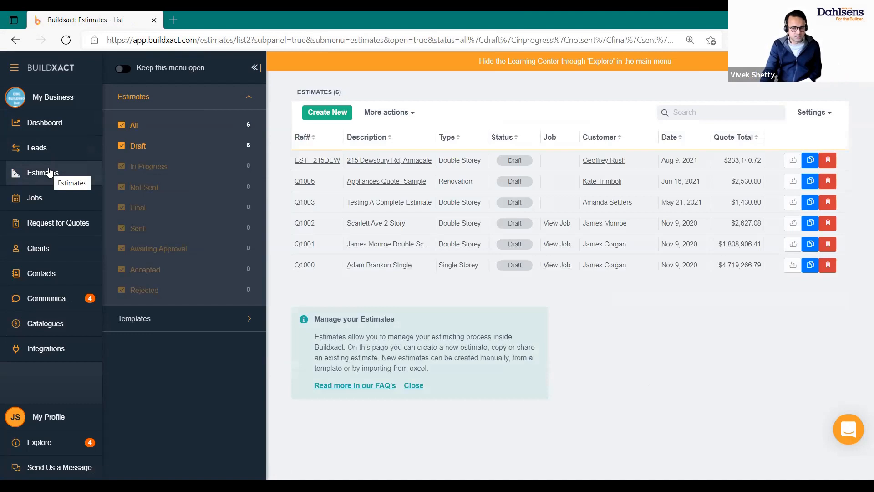
click(399, 162)
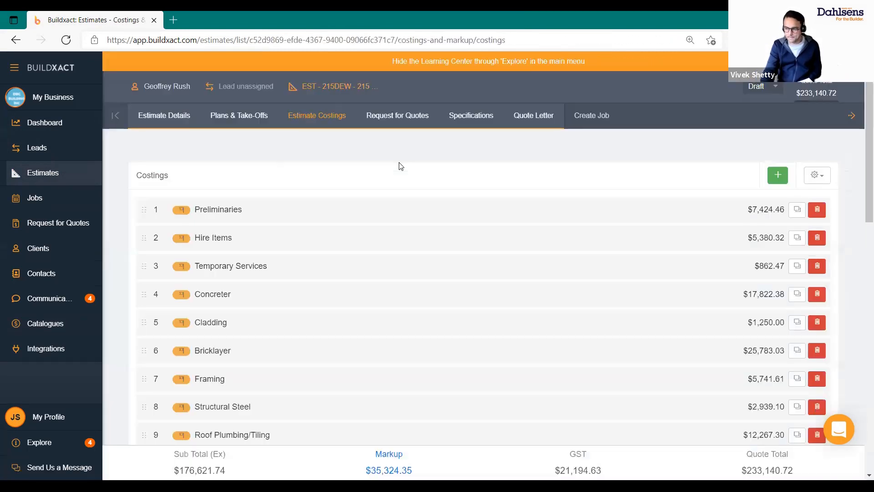
scroll(392, 195, down, 2)
scroll(248, 187, down, 5)
scroll(277, 232, up, 7)
click(299, 321)
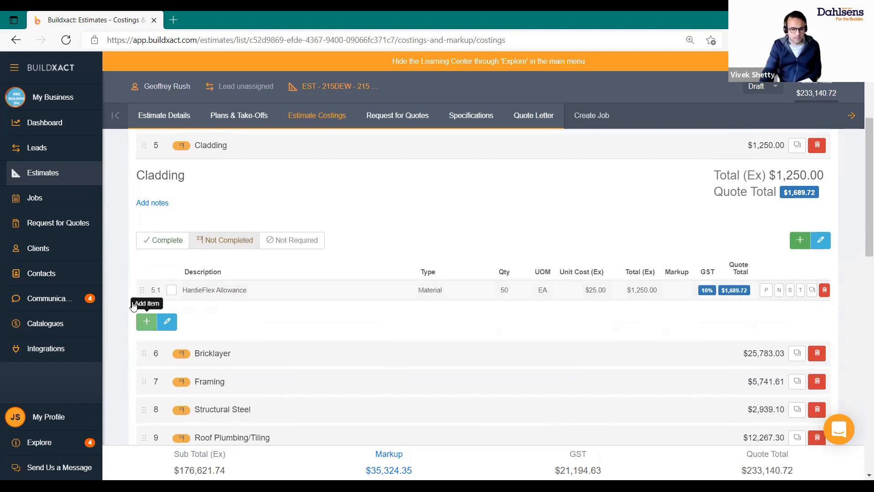
Swap HardieFlex Allowance for Dahlsens HardieFlex 4.5mm 1800x1200 at $24.43, totalling $1,221.50
click(251, 290)
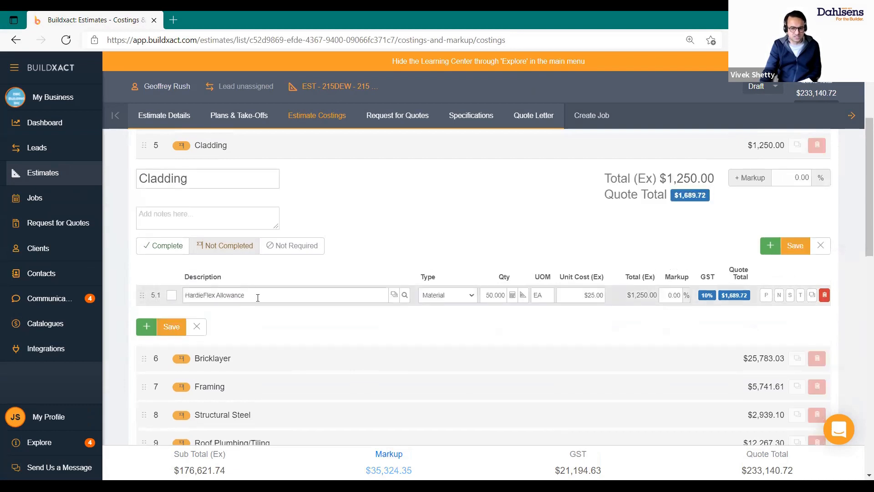
drag(254, 297, 91, 319)
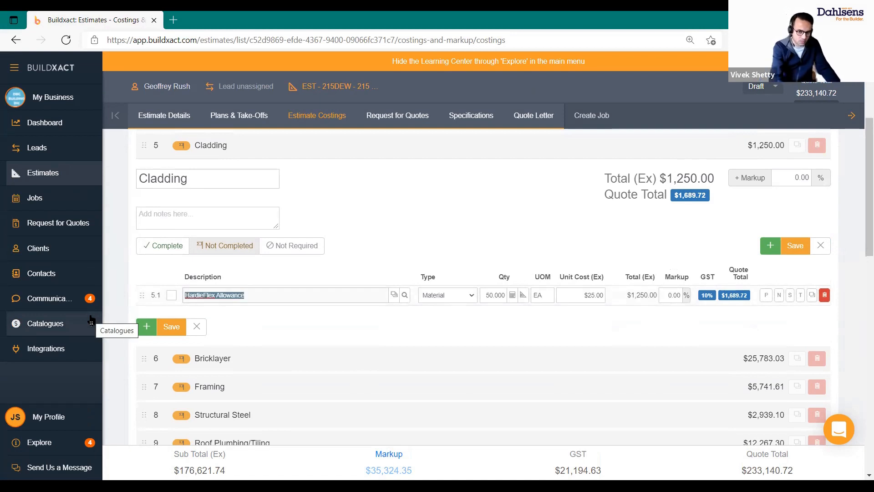
key(shift+Right)
key(shift+Right)
key(shift+Right)
key(shift+Right)
key(shift+Right)
key(shift+Right)
key(shift+Right)
key(shift+Right)
key(shift+Right)
key(shift+Right)
key(BackSpace)
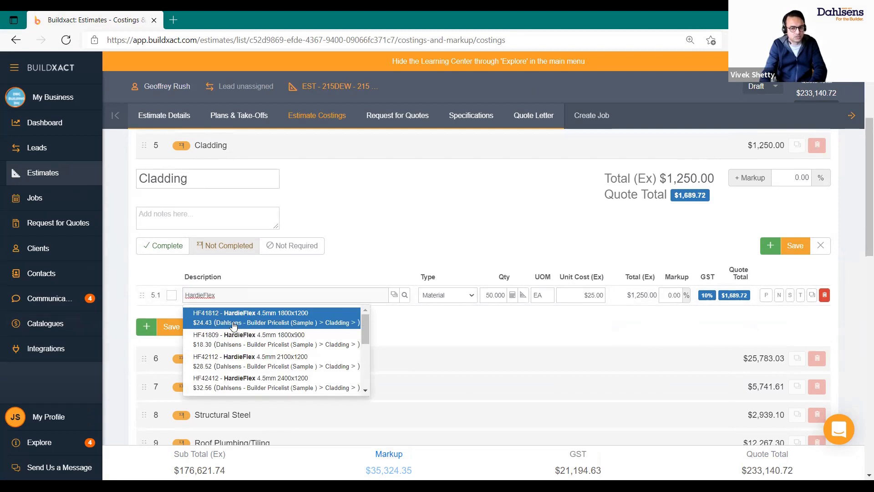
click(278, 324)
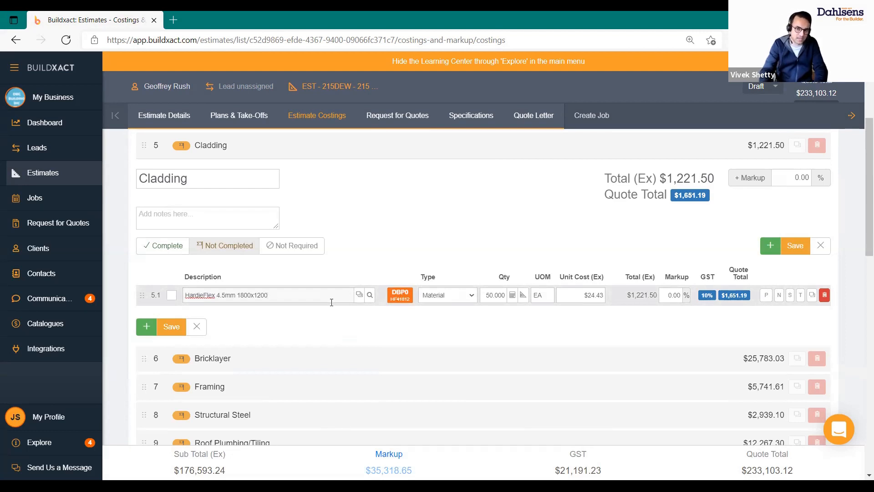
click(369, 300)
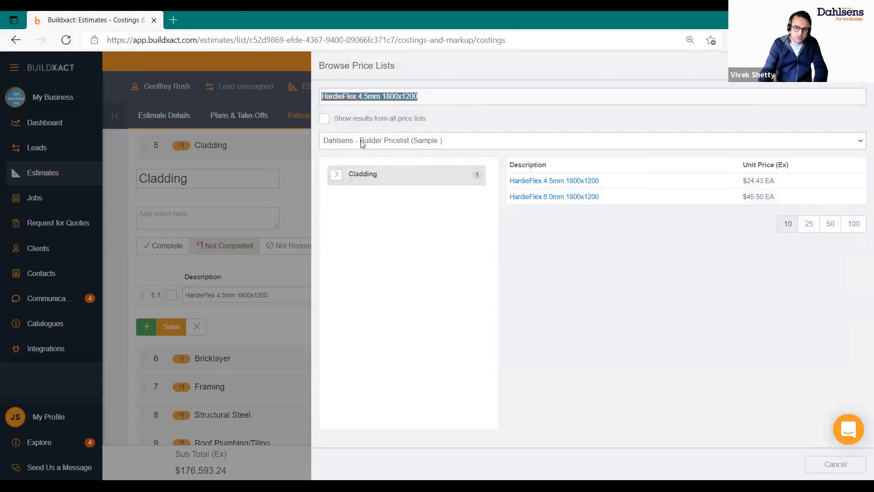
click(408, 145)
click(646, 236)
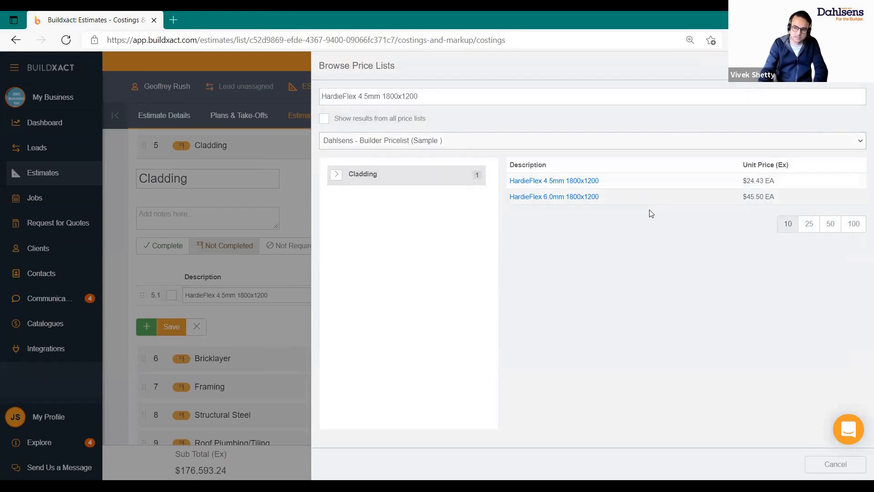
click(359, 97)
click(358, 97)
key(ctrl+a)
key(BackSpace)
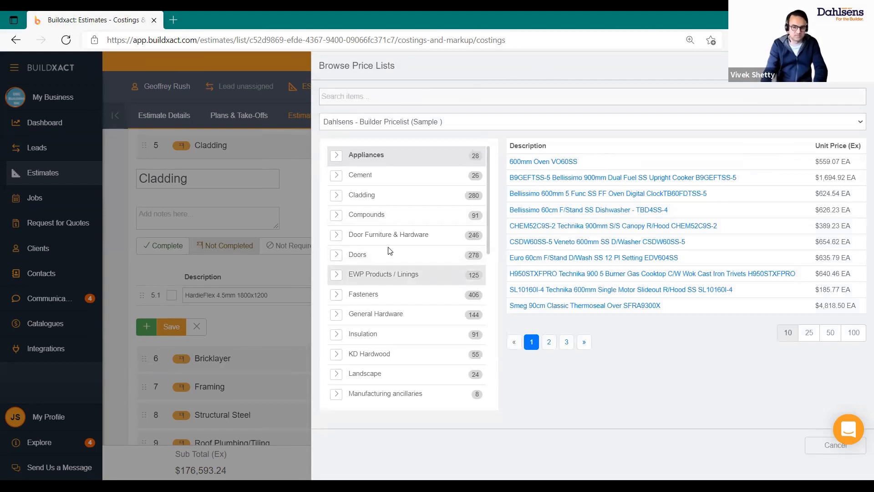
click(344, 199)
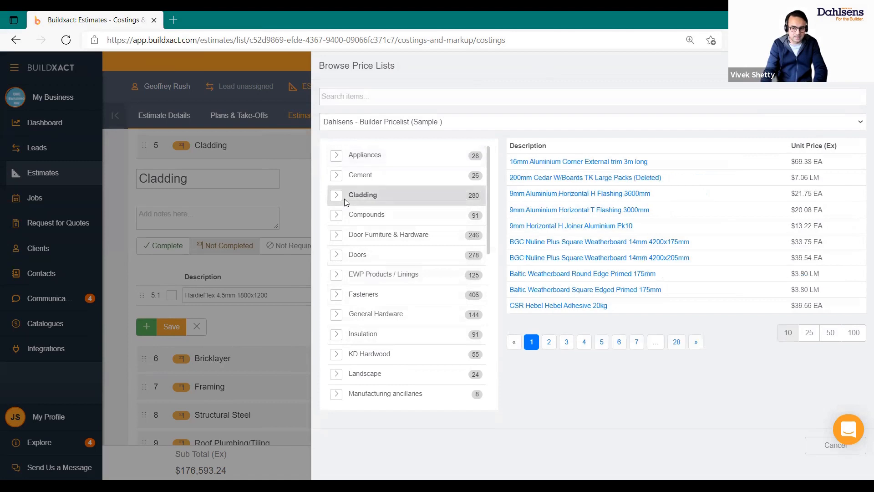
click(567, 346)
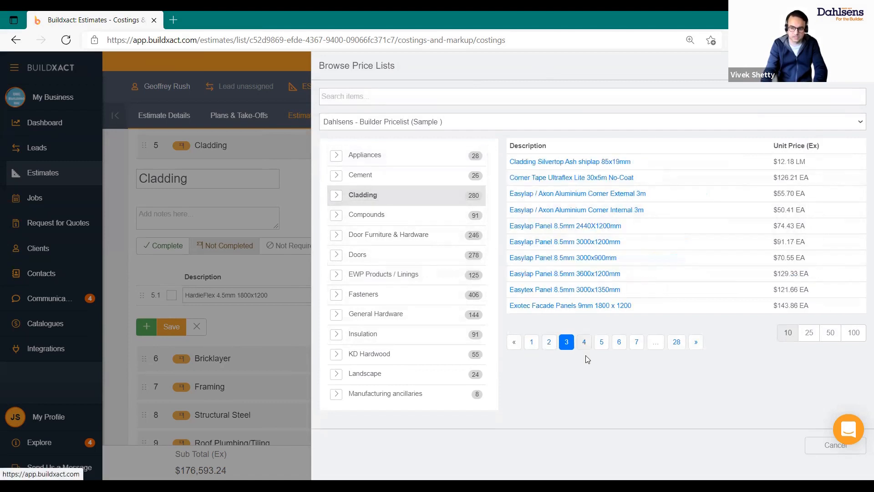
click(585, 345)
click(411, 90)
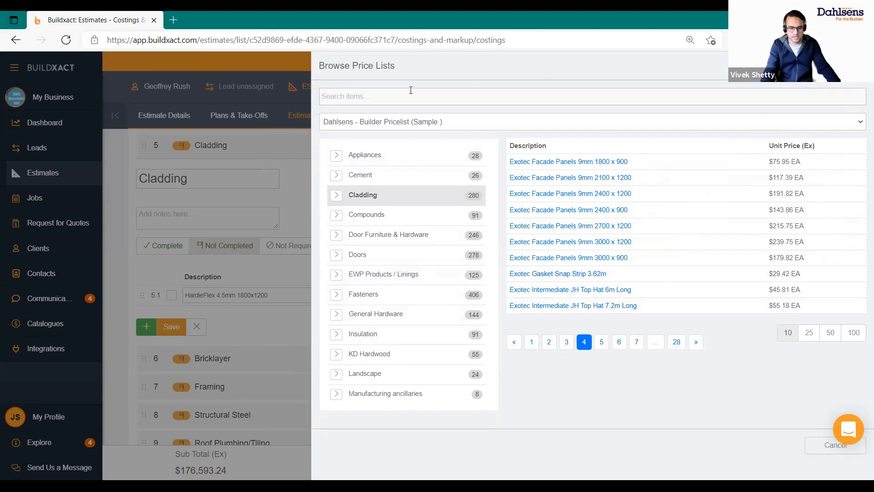
text(Ha)
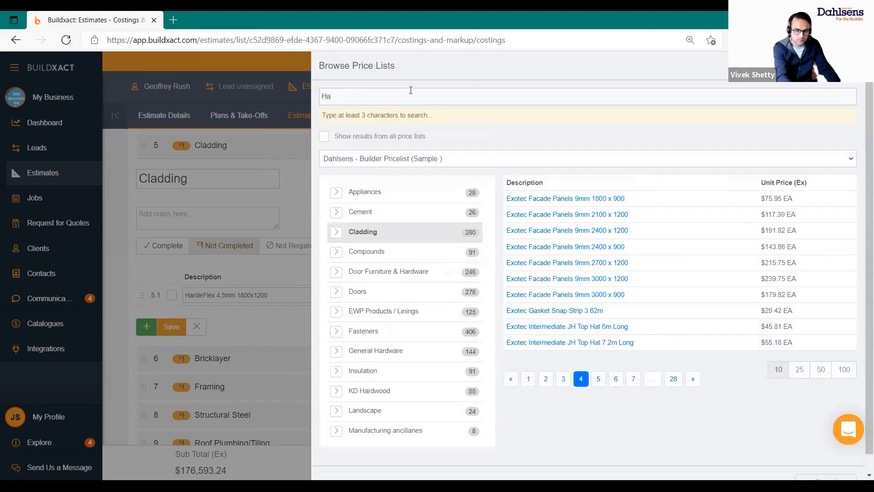
text(rdie)
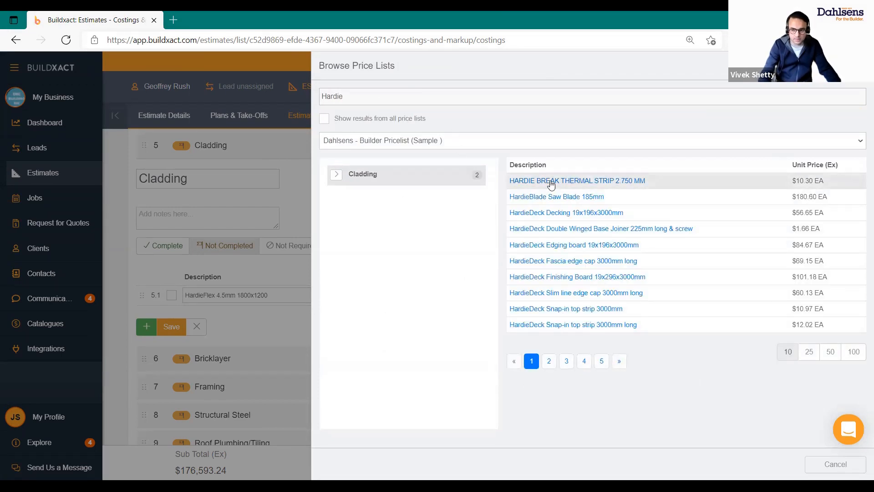
click(549, 361)
click(557, 277)
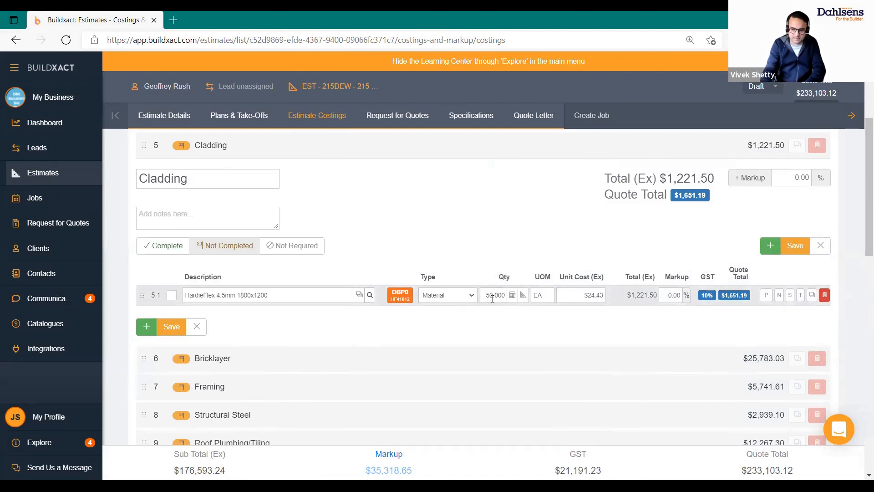
Save the Cladding section and rename line 5.1's description to 'cladding'
click(171, 328)
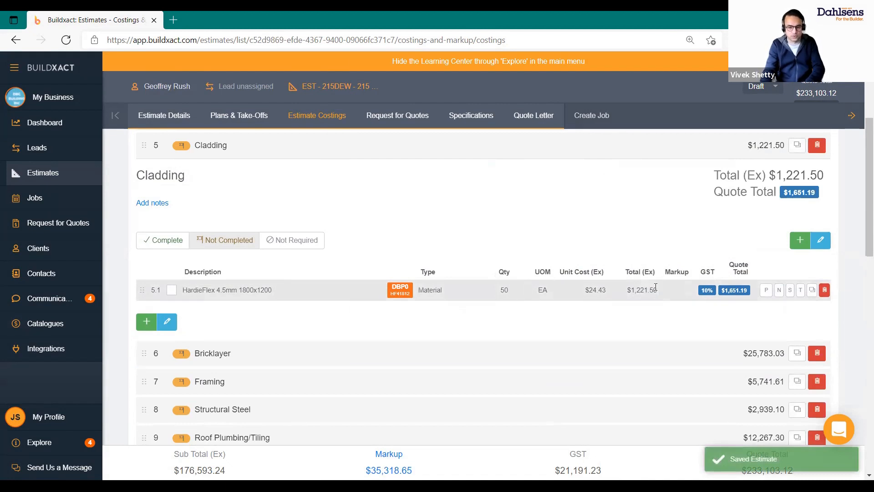
click(278, 295)
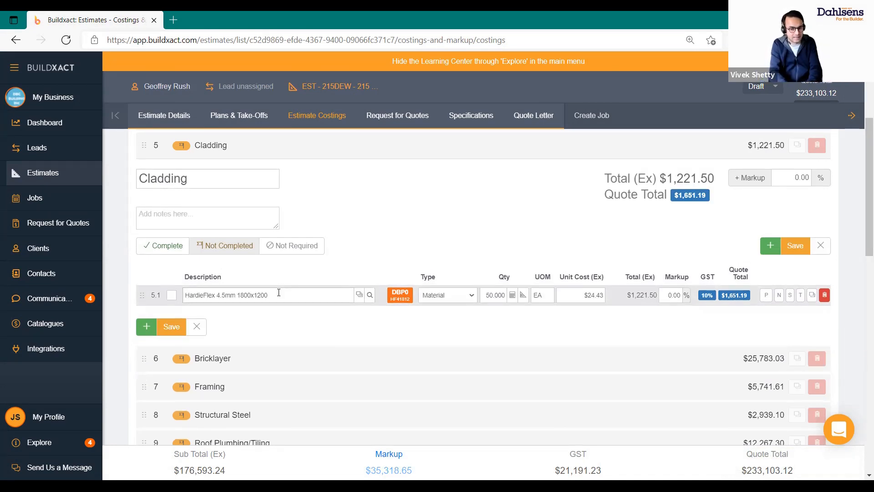
click(279, 294)
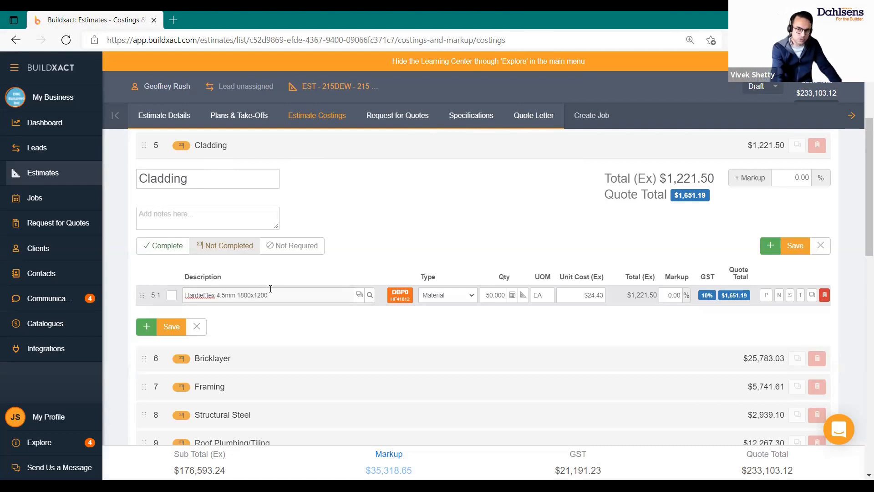
triple_click(271, 288)
text(ca)
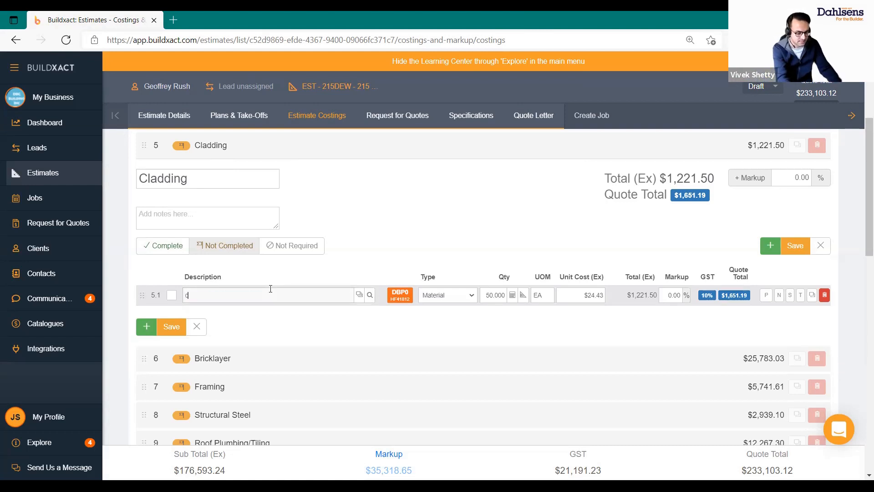
key(BackSpace)
text(ladding)
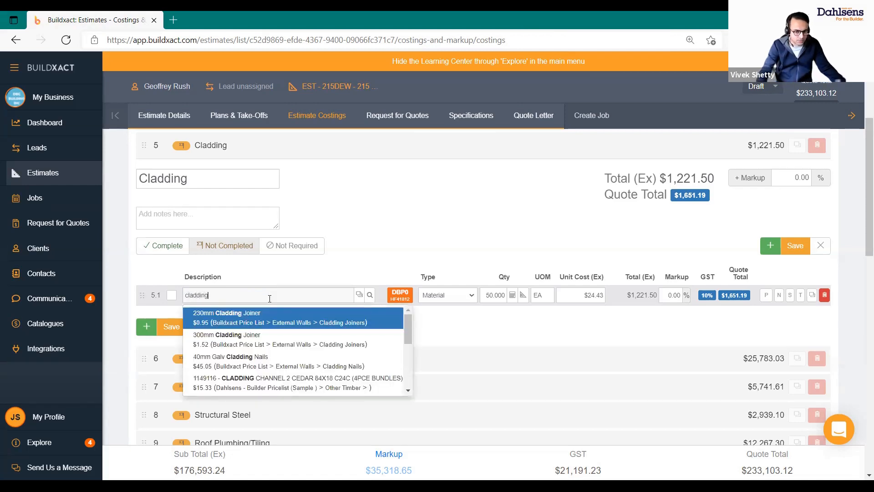
Open the recipe builder for the cladding line 5.1
scroll(273, 371, down, 4)
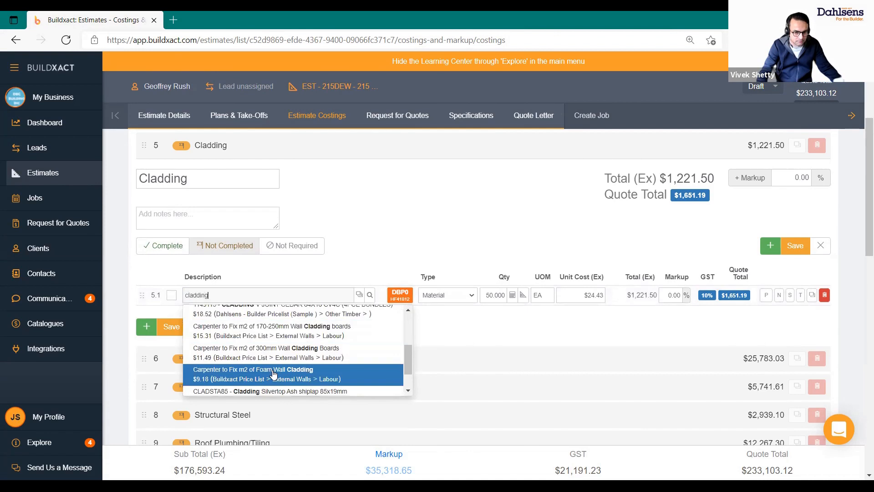
scroll(296, 373, down, 1)
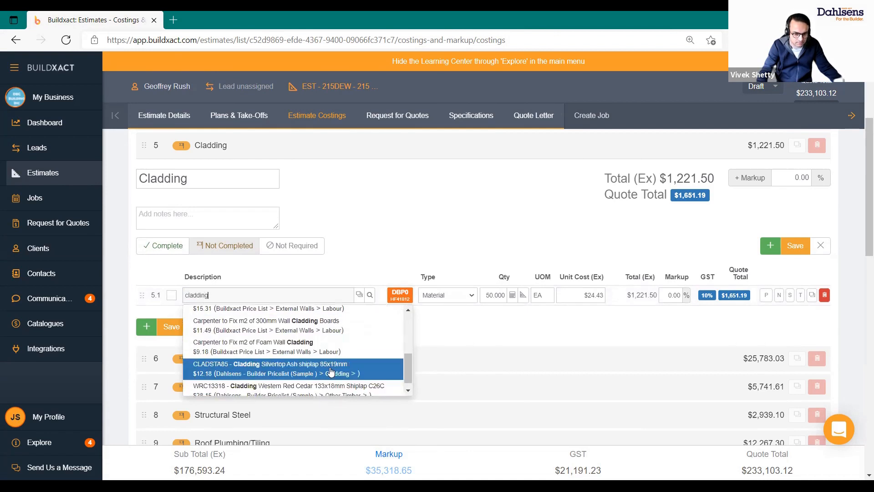
scroll(241, 364, up, 1)
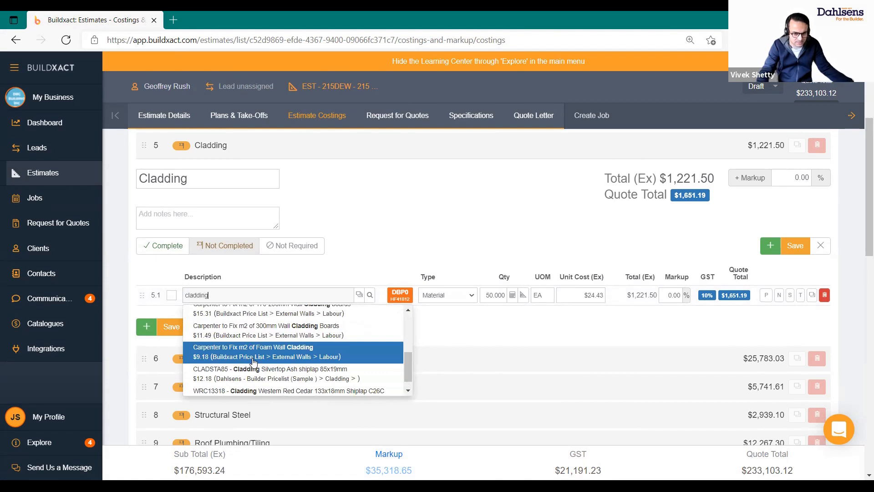
click(358, 295)
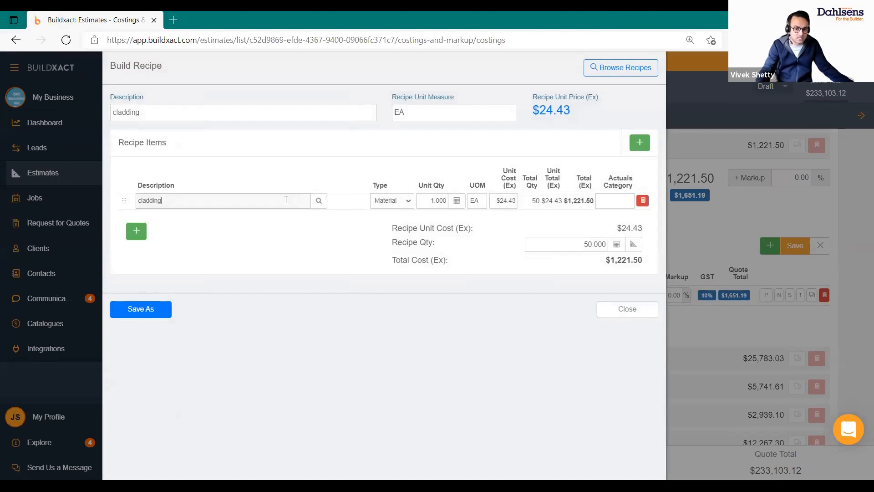
Load the Claddings recipe Axon 133 Grained 2750mm x 1200mm Weatherboards, overwriting the existing recipe items
click(622, 67)
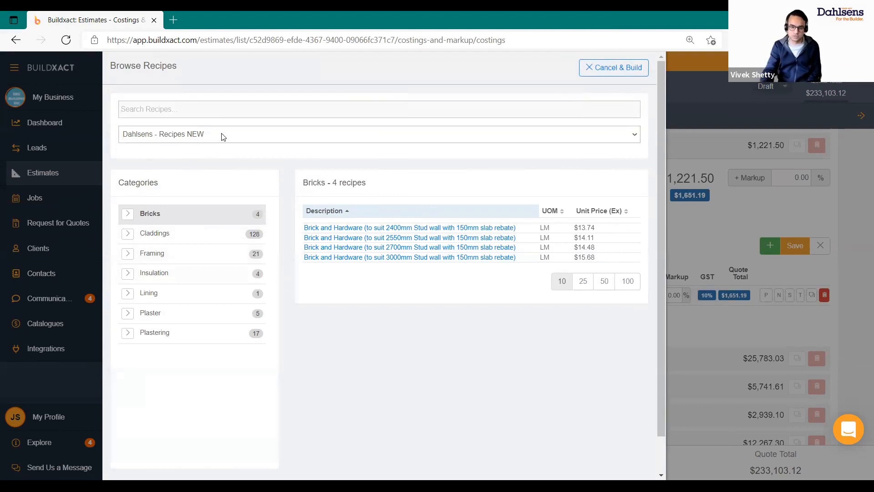
click(154, 241)
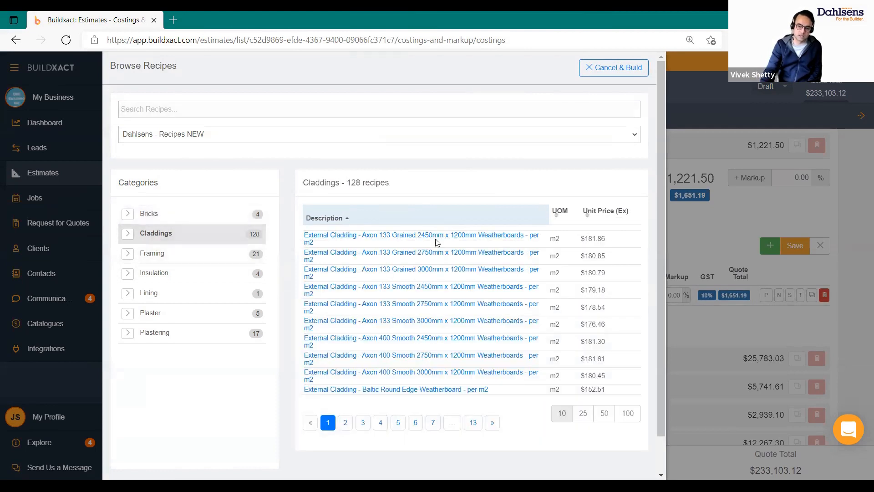
scroll(430, 236, down, 1)
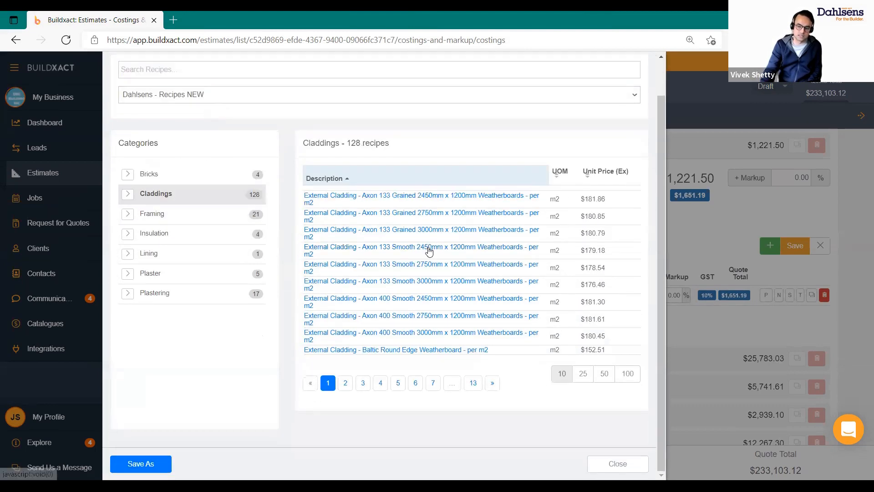
click(437, 216)
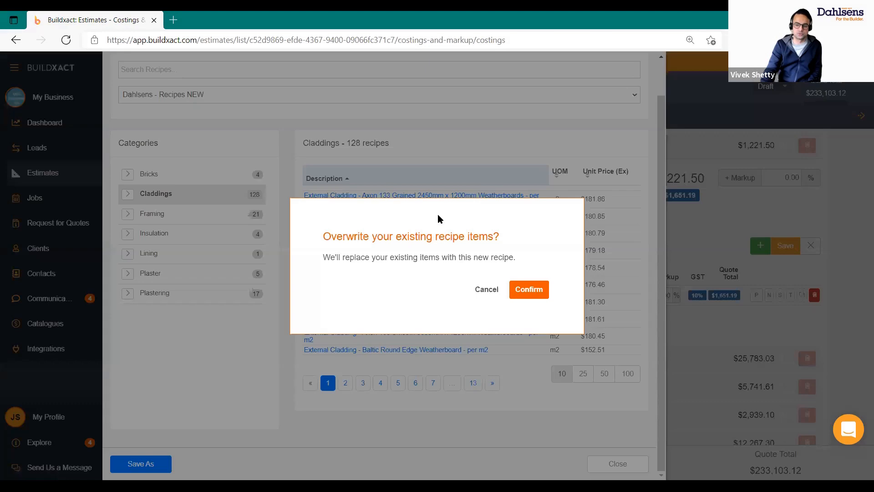
click(535, 288)
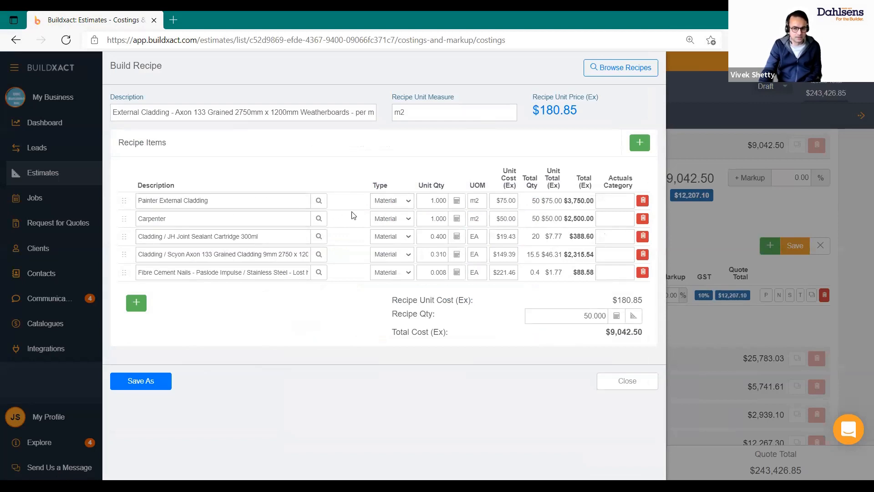
Set the Painter and Carpenter recipe items' cost type to Labour
click(406, 203)
click(409, 219)
click(408, 219)
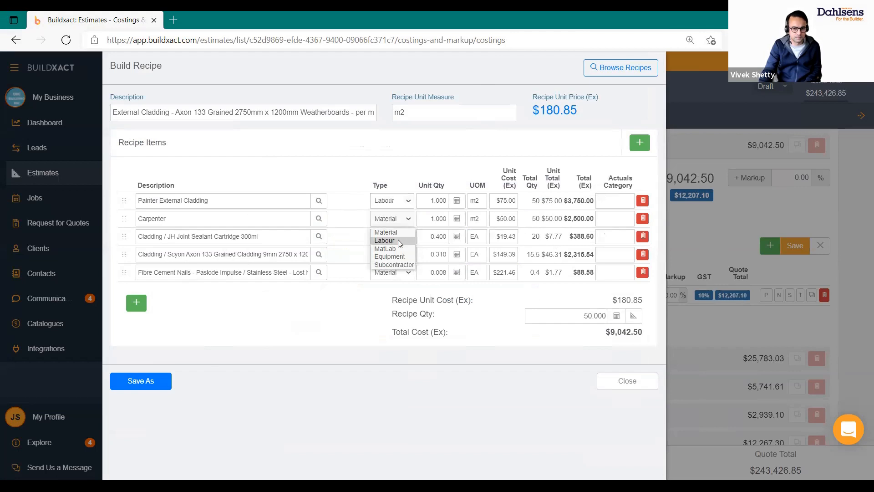
click(398, 239)
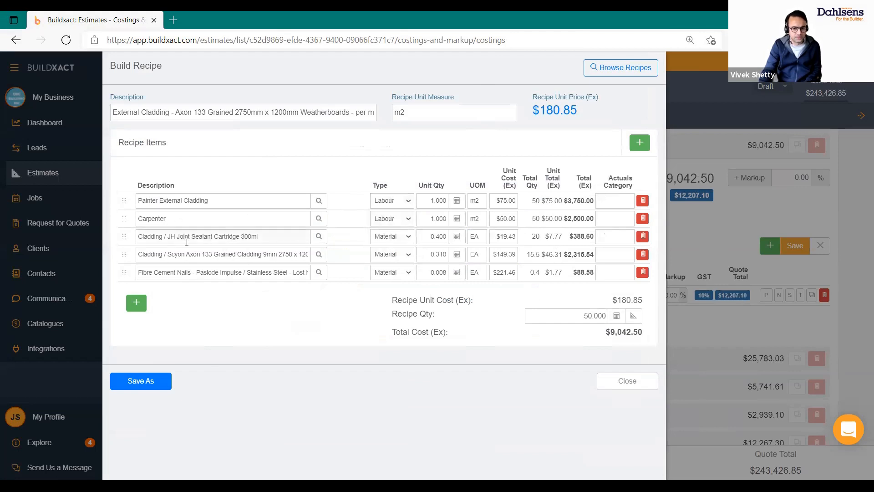
Add and delete a blank recipe row, close the recipe, then reopen it and cancel
drag(169, 257, 205, 257)
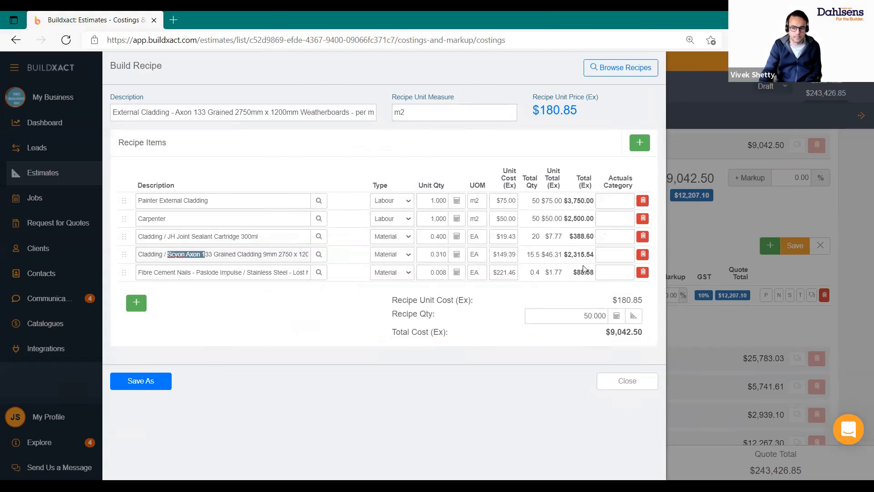
click(340, 339)
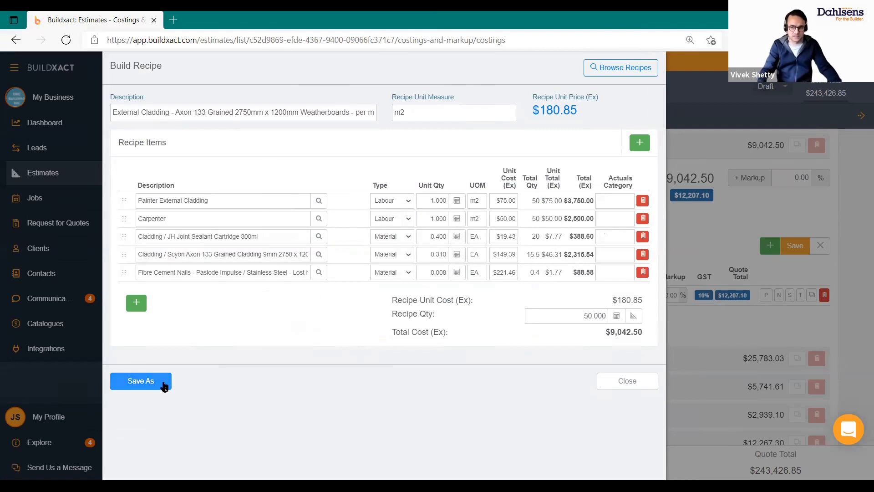
click(136, 306)
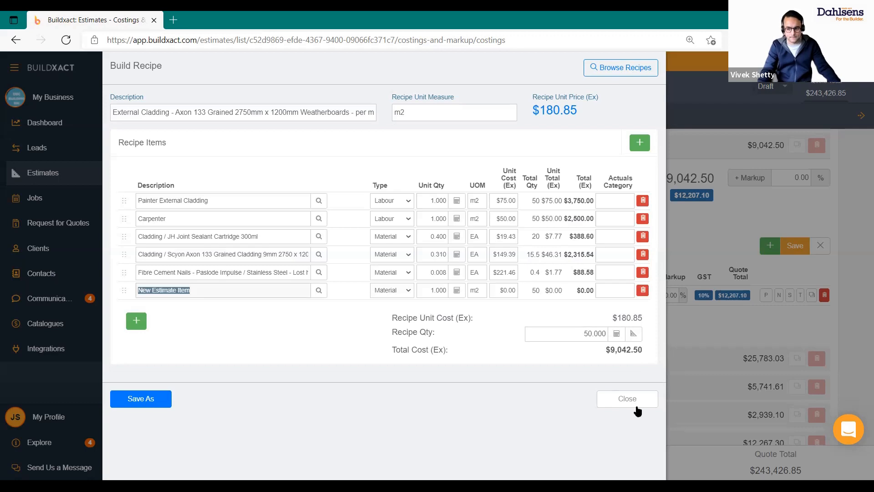
click(643, 291)
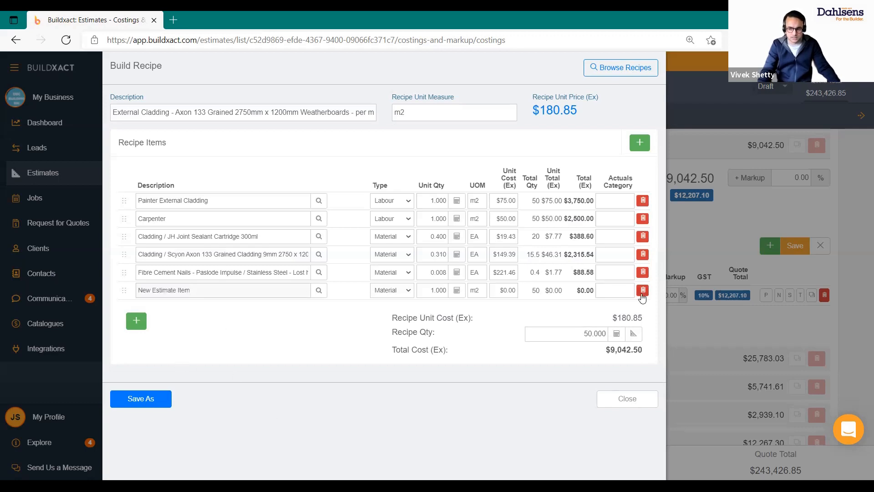
click(635, 381)
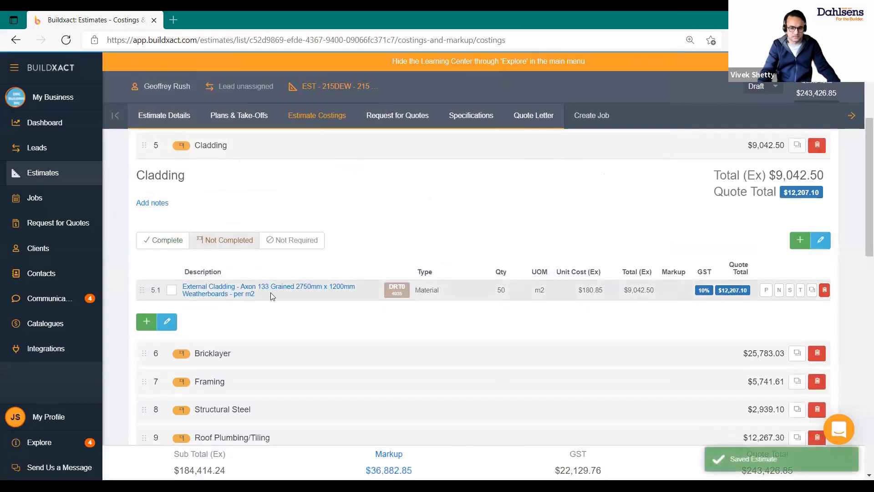
click(291, 290)
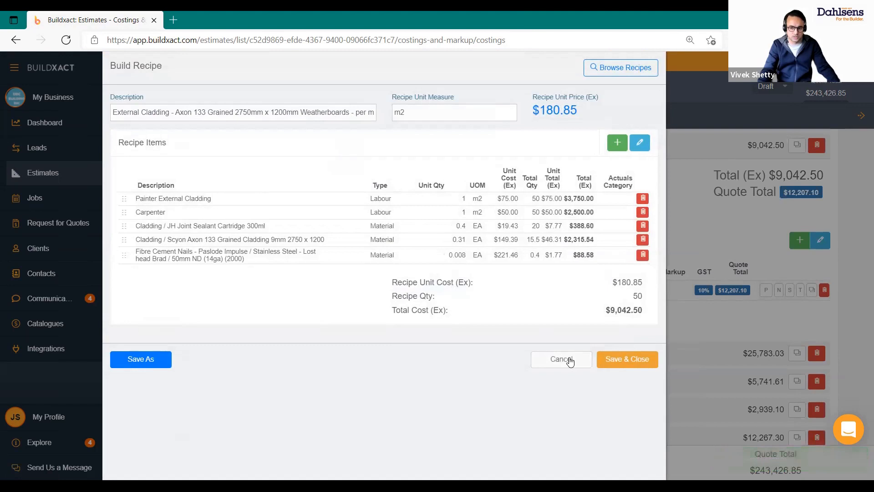
click(569, 360)
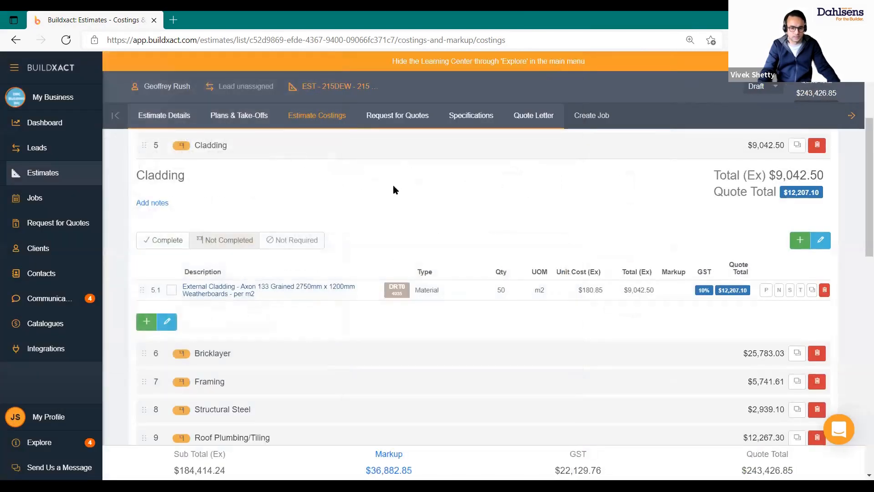
Collapse Cladding, expand Framing and open the recipe builder for line 7.1 Pine Stud Frame
click(321, 151)
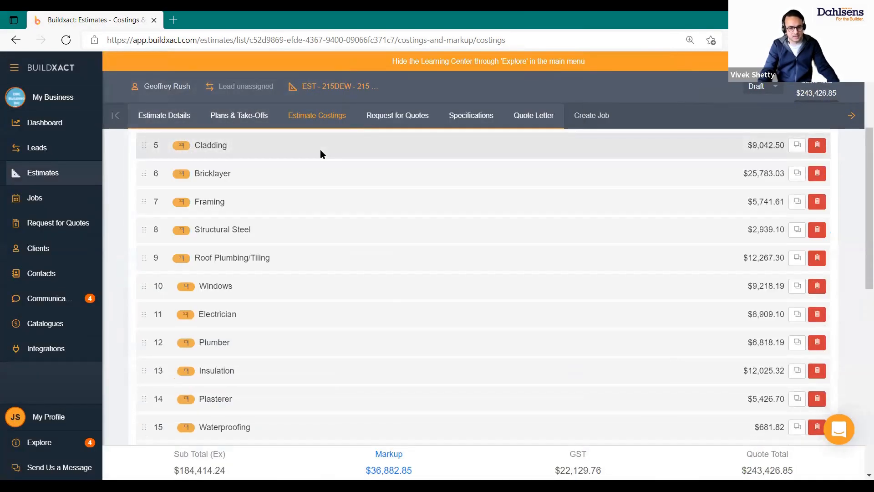
click(320, 149)
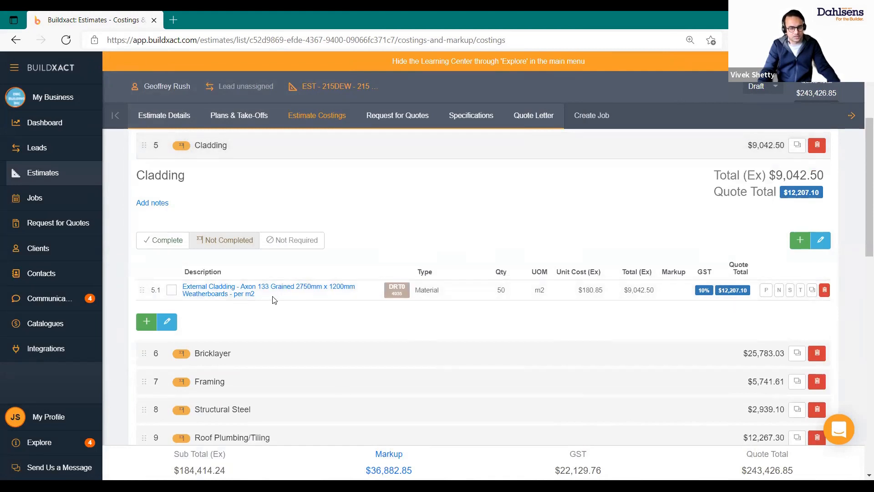
click(315, 149)
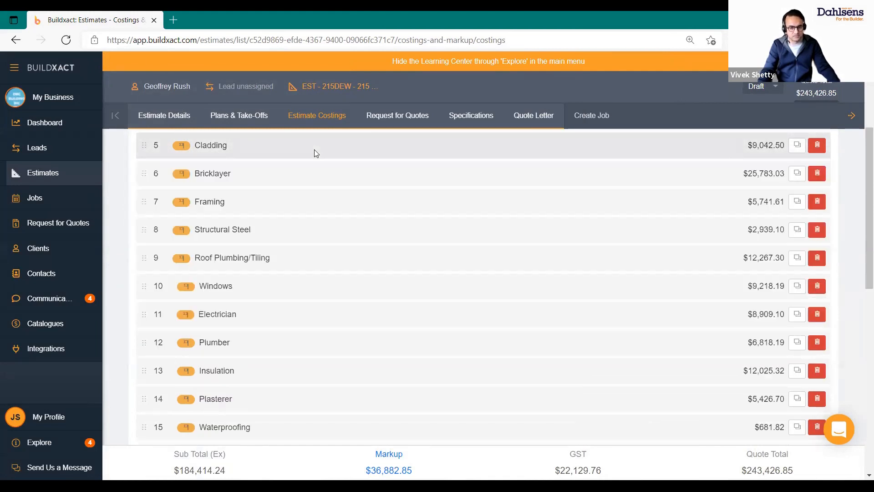
click(283, 202)
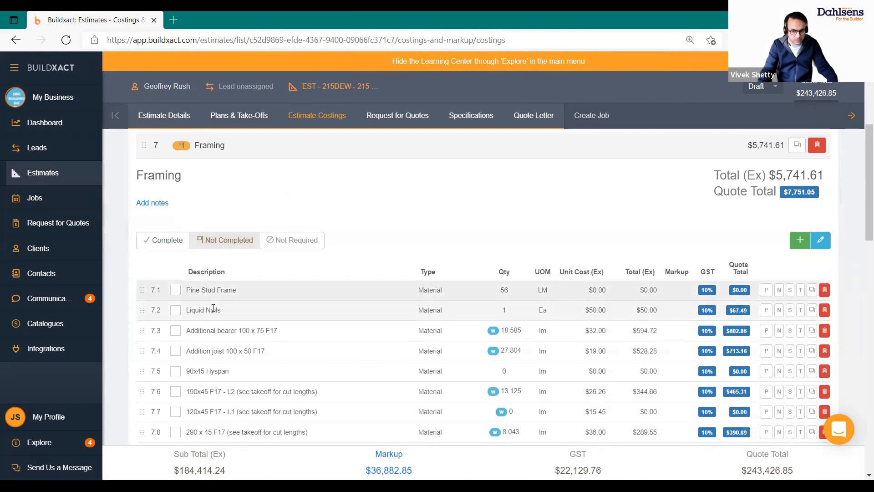
scroll(213, 310, down, 1)
scroll(213, 310, down, 3)
scroll(230, 305, up, 4)
double_click(231, 300)
drag(236, 295, 212, 295)
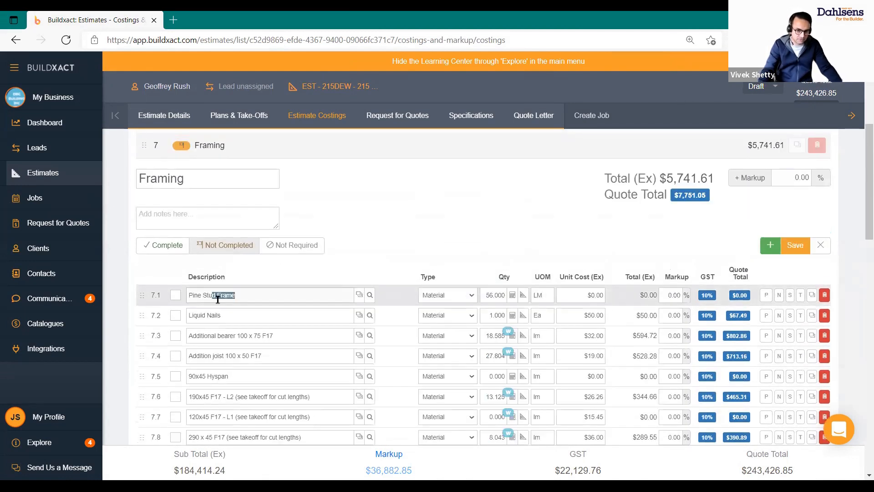
click(359, 295)
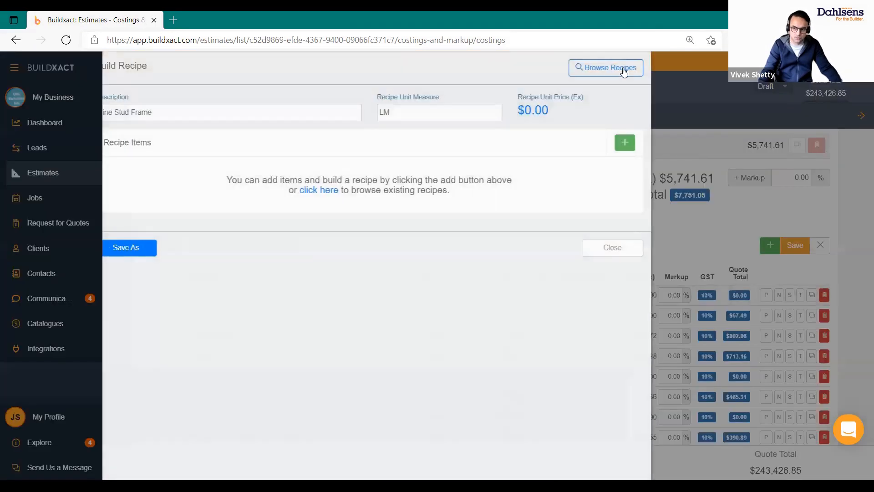
Load the Framing recipe Pine Stud Frame - 2550 - 450 c/c's - 90mm x 35mm at $48.10/LM
click(625, 68)
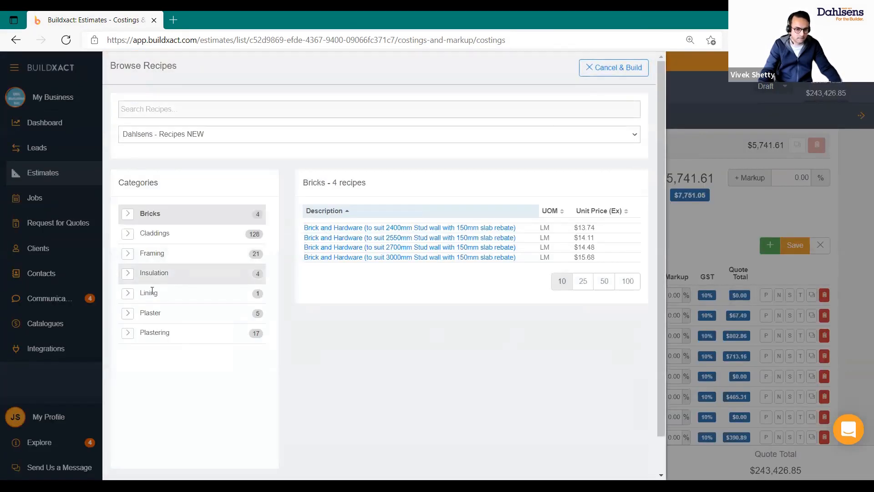
click(169, 259)
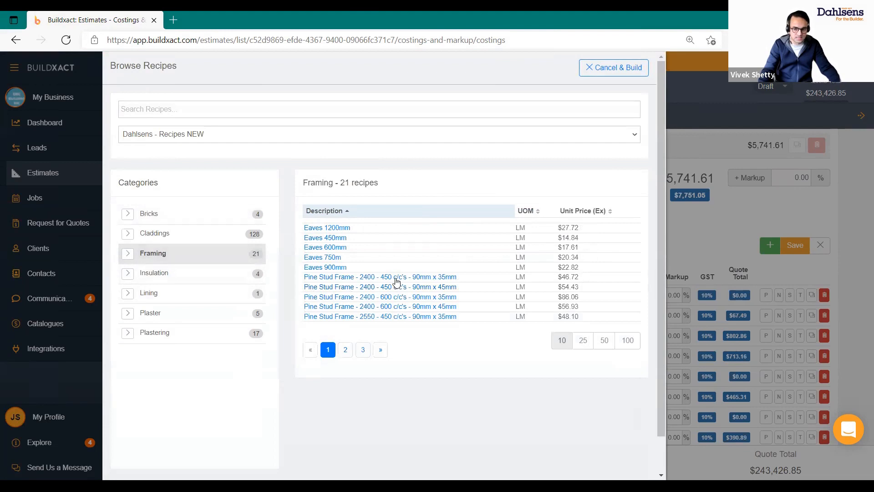
scroll(354, 244, down, 1)
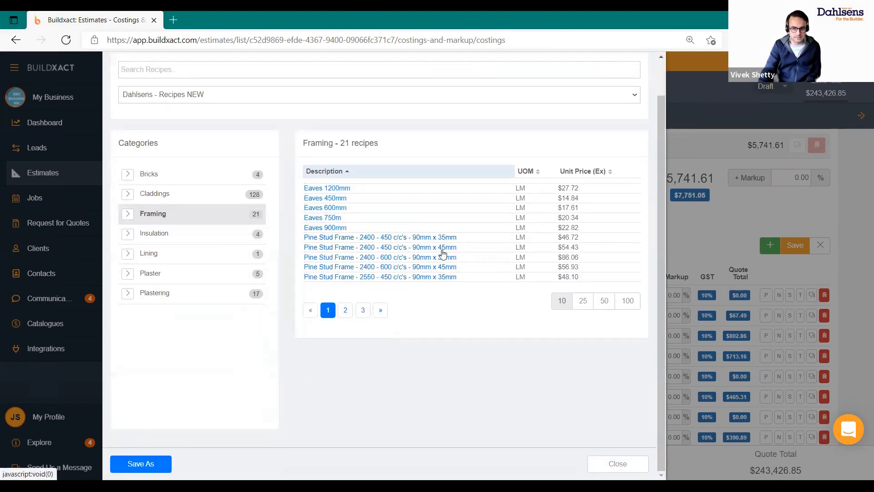
click(368, 278)
click(408, 277)
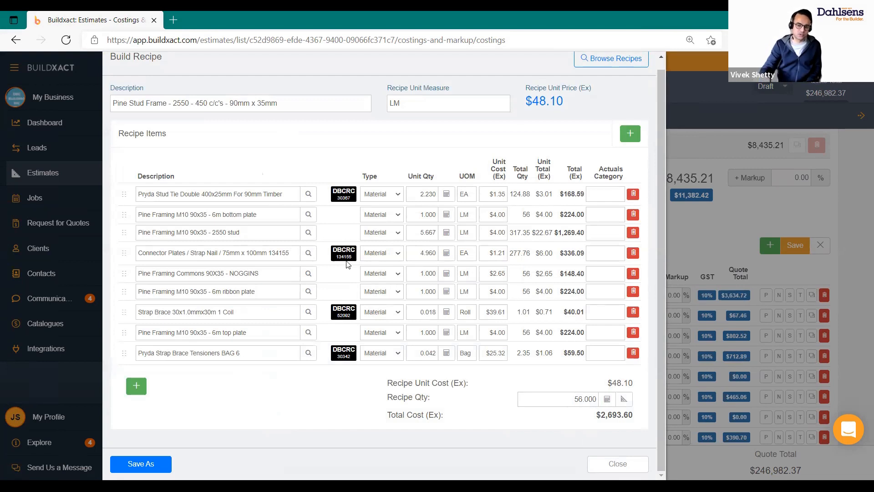
Shorten the 2550 stud recipe item's description to 'Pine'
click(268, 231)
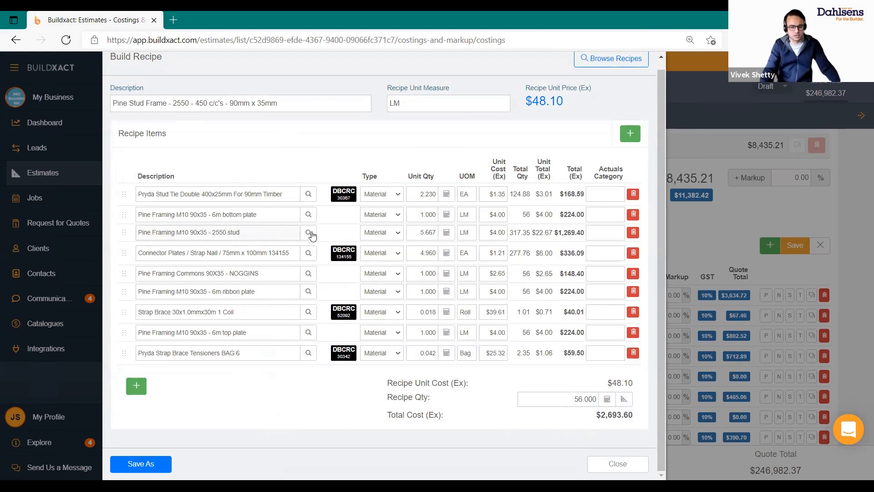
drag(176, 234, 29, 221)
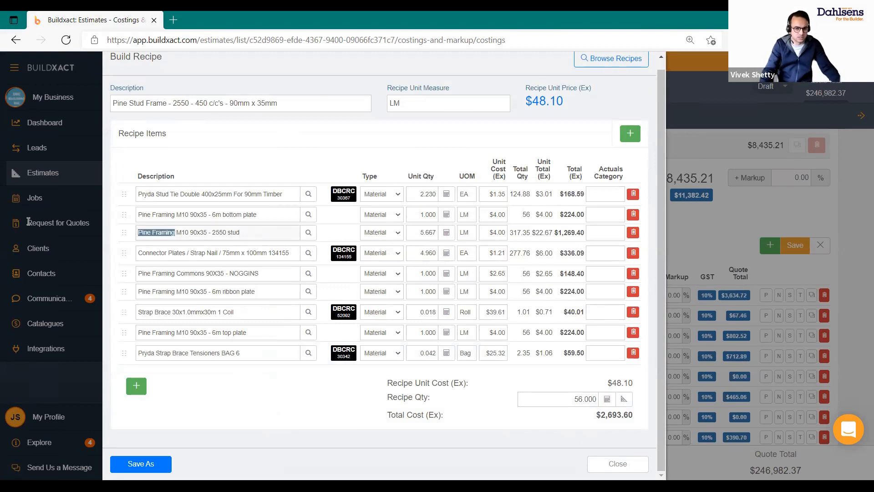
key(Right)
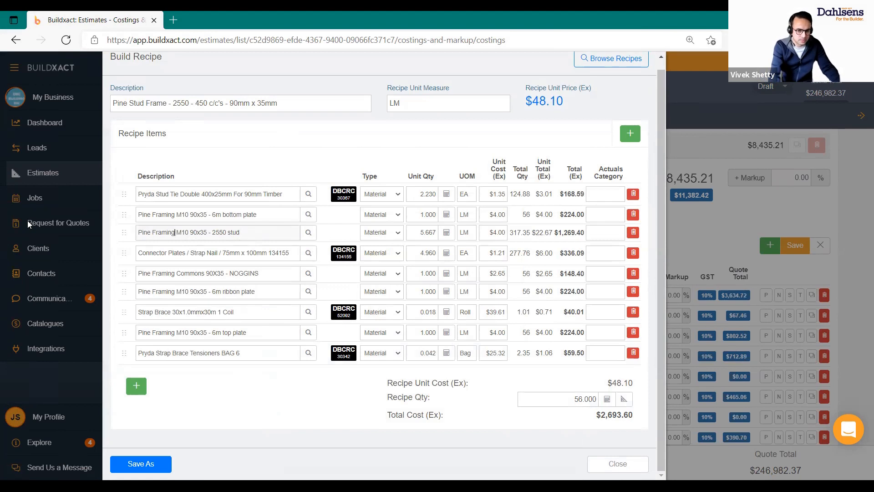
key(ctrl+Left)
key(shift+End)
key(BackSpace)
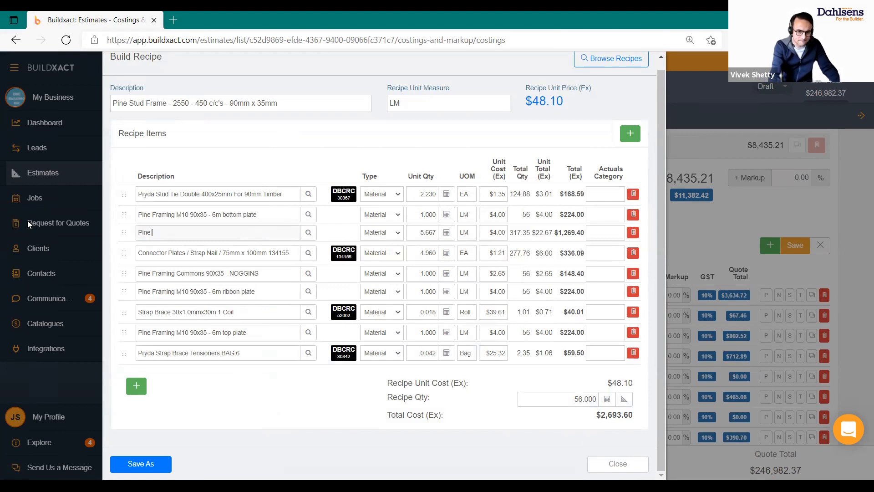
Swap the item for PINE DAR SELECT RL 70X19 ($3.11) from the Pine price list category
click(314, 233)
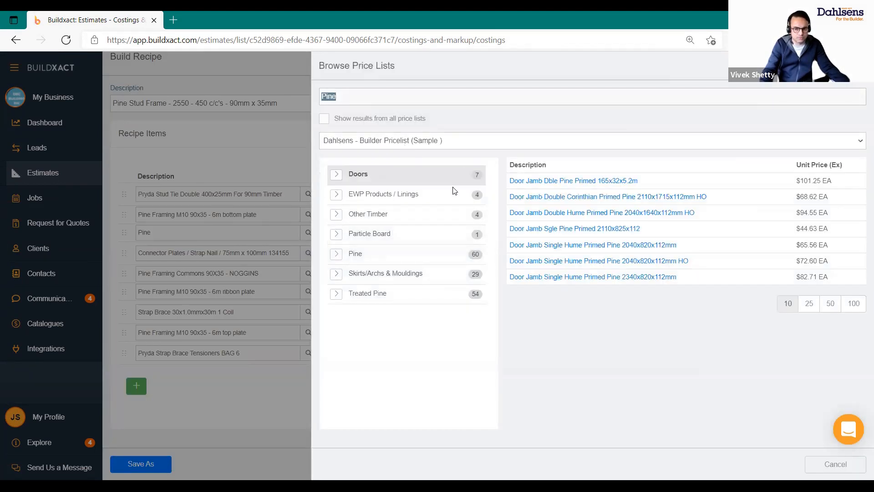
click(405, 258)
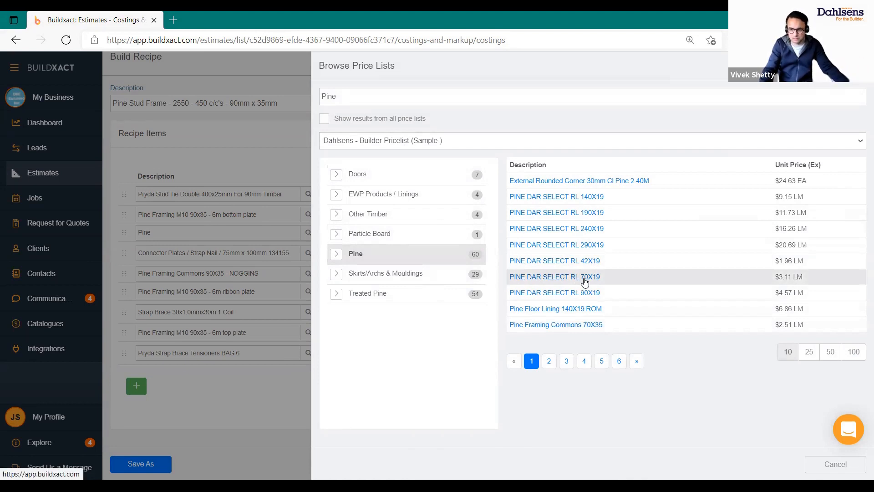
click(584, 282)
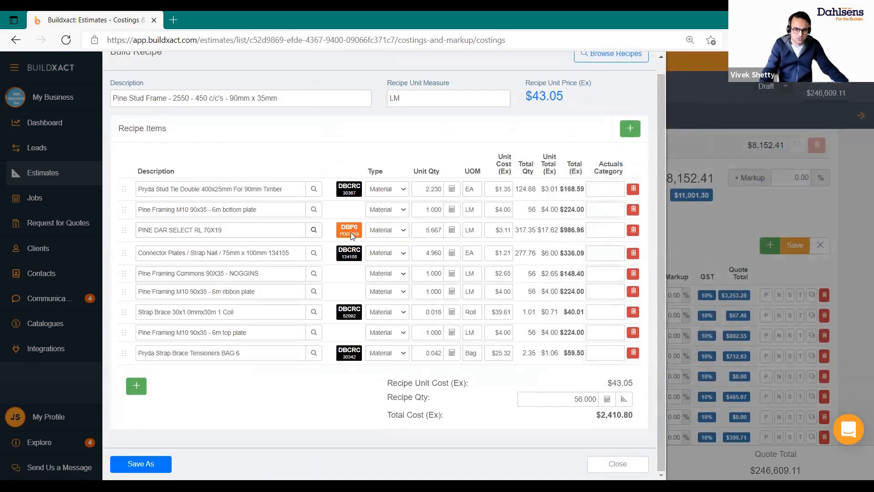
Check the Pryda Stud Tie's DBCRC link and price list search without changes, then close the recipe
click(339, 188)
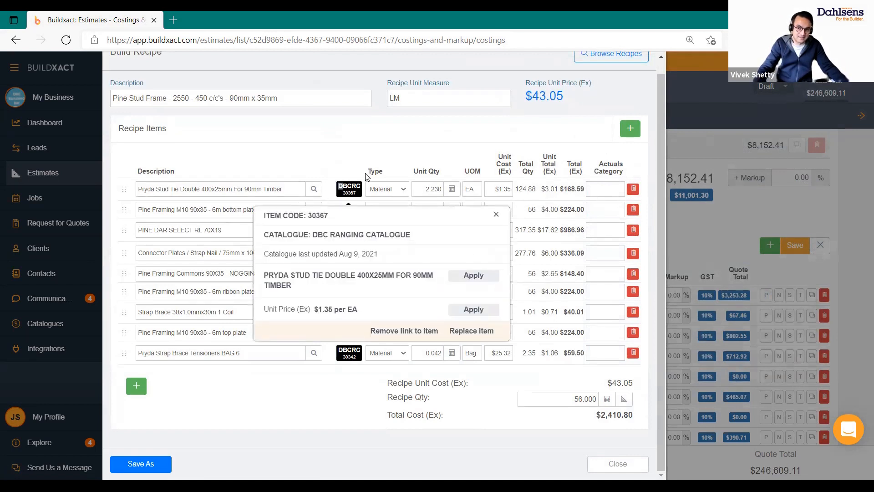
click(340, 186)
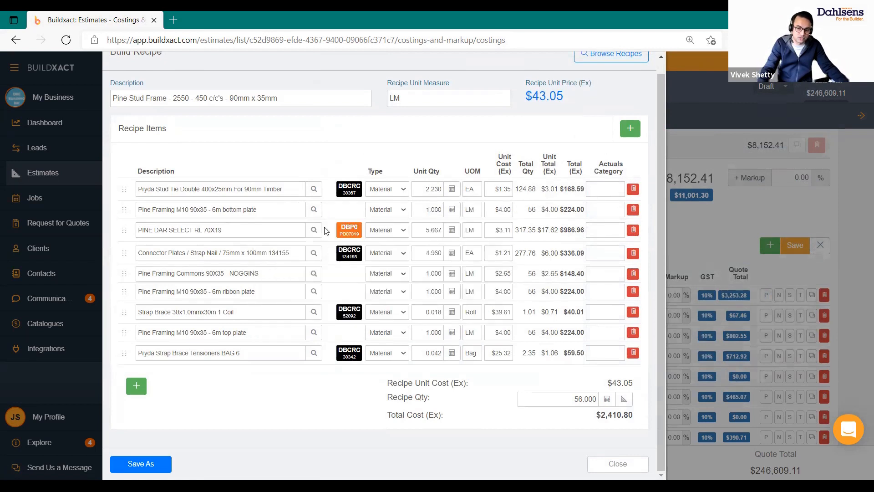
click(314, 190)
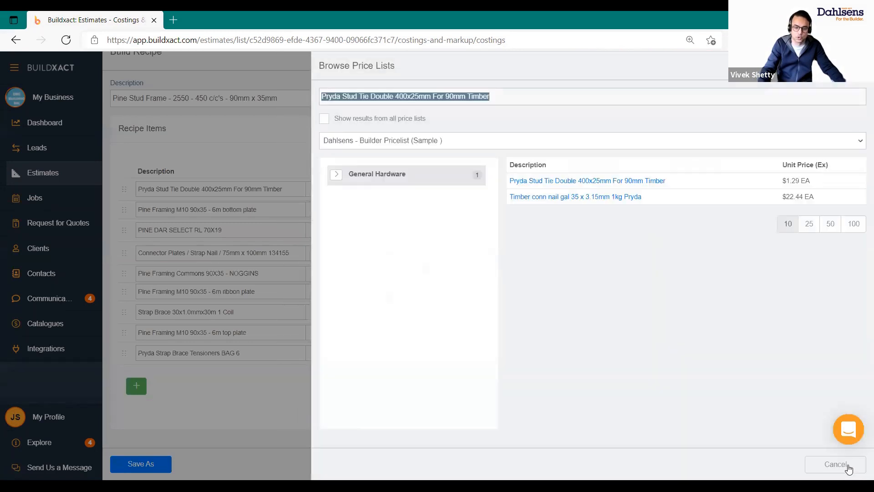
click(642, 473)
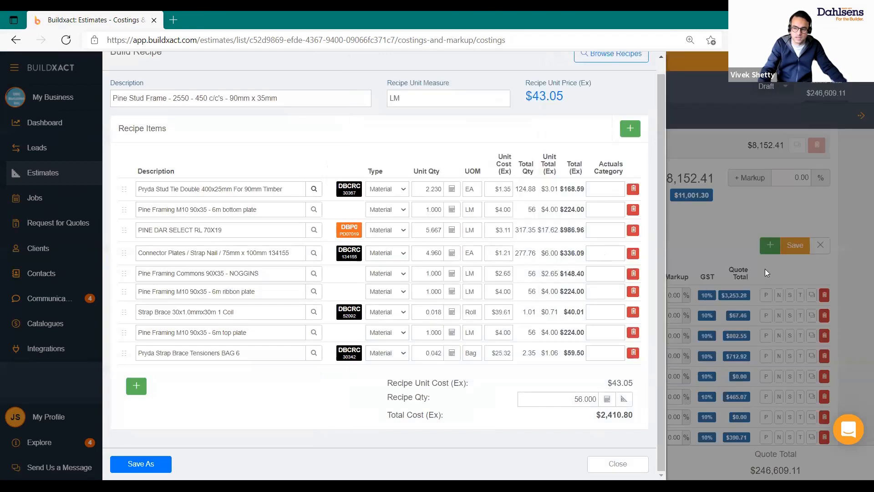
click(827, 177)
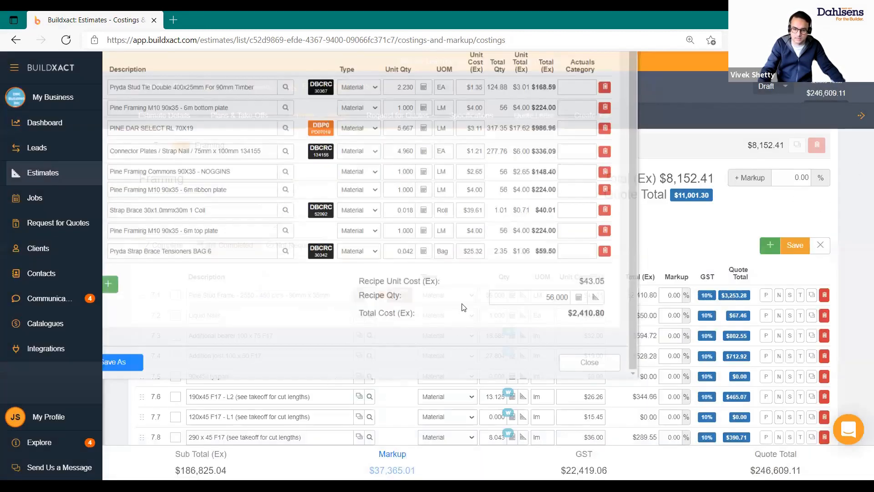
scroll(319, 254, down, 3)
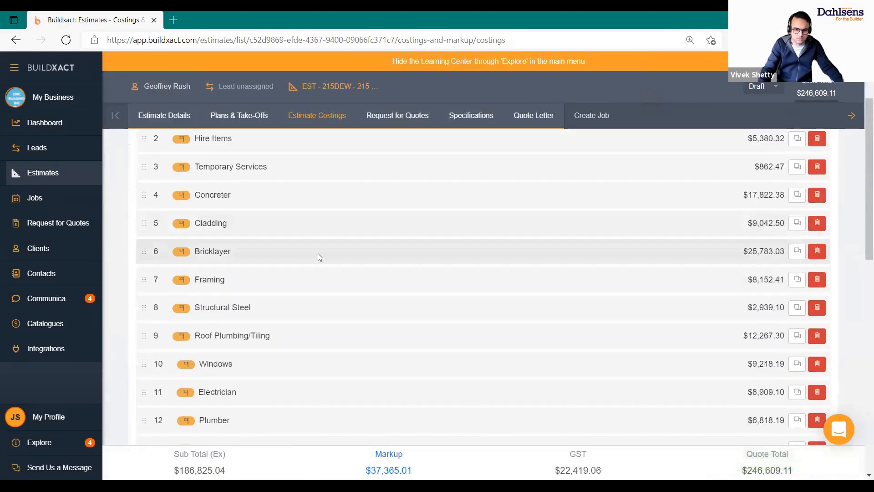
Expand Framing and scroll through line items 7.1 to 7.13
click(318, 251)
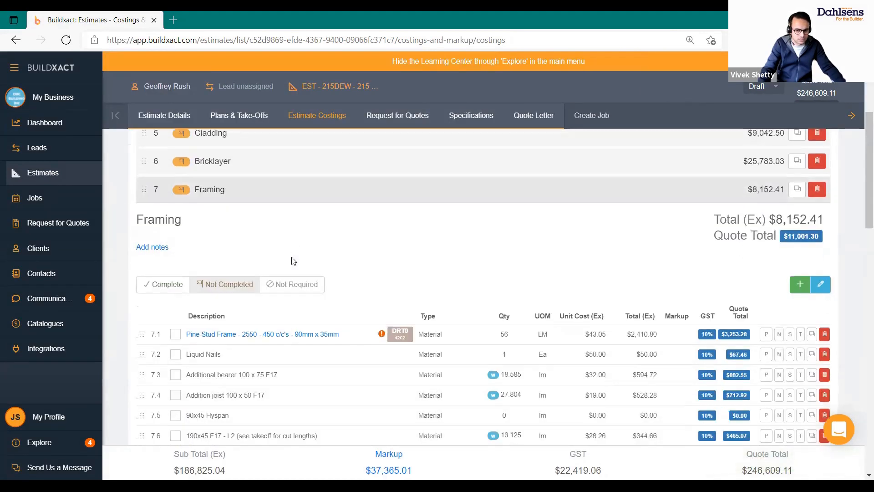
scroll(268, 336, down, 2)
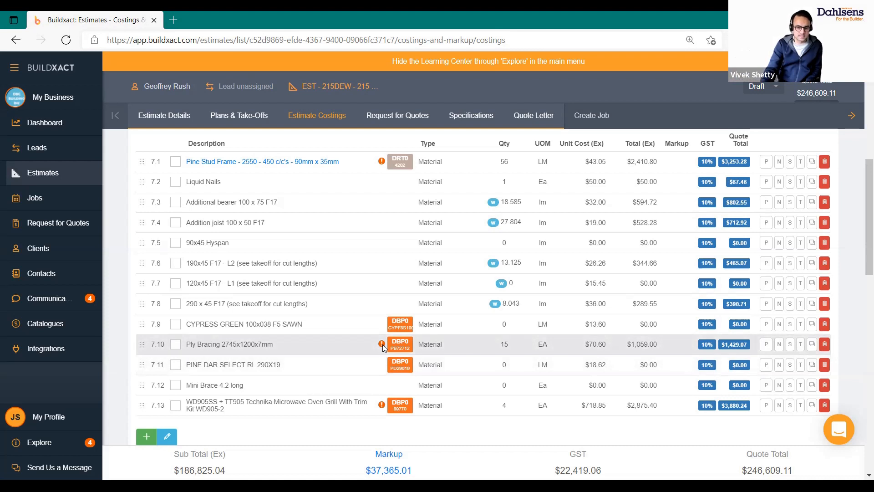
click(404, 345)
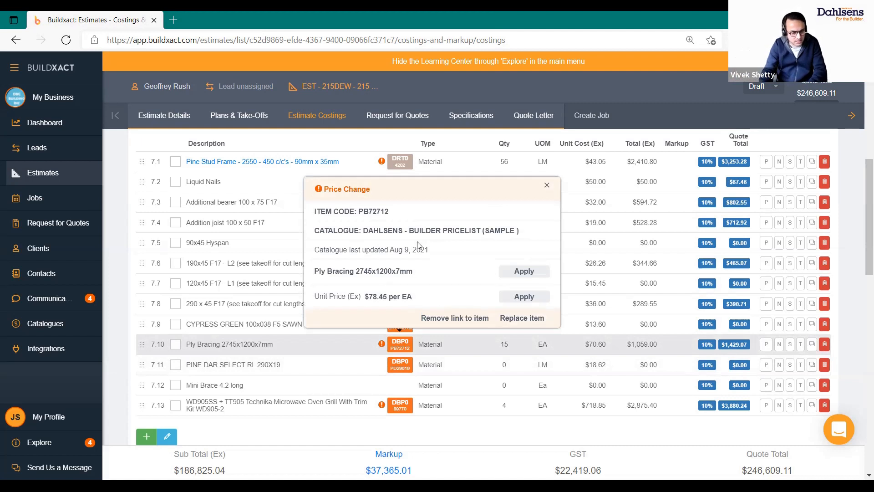
scroll(385, 292, down, 1)
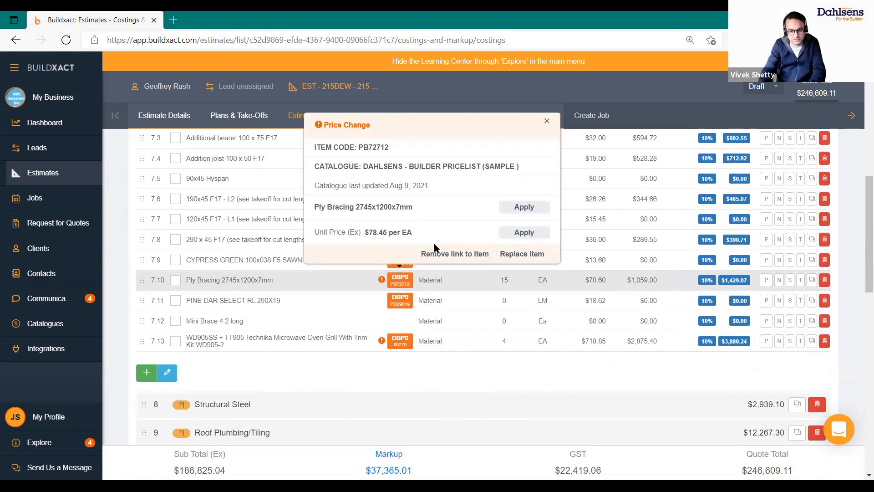
scroll(403, 193, down, 2)
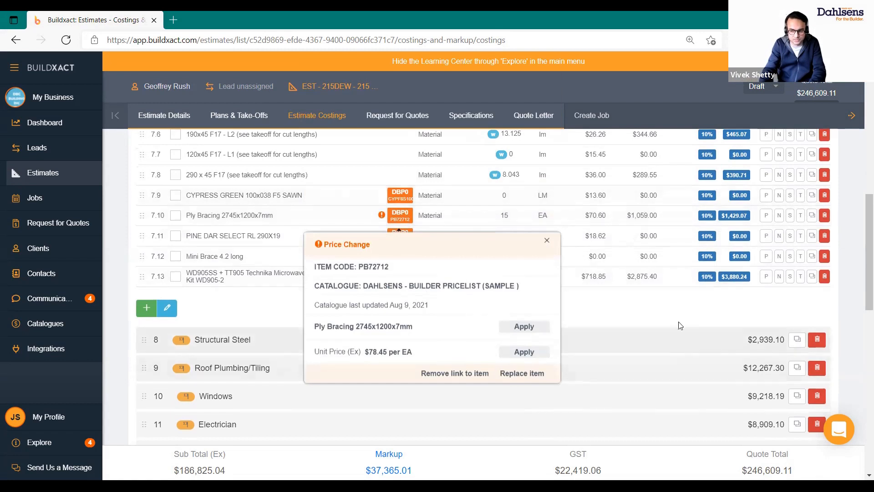
click(668, 307)
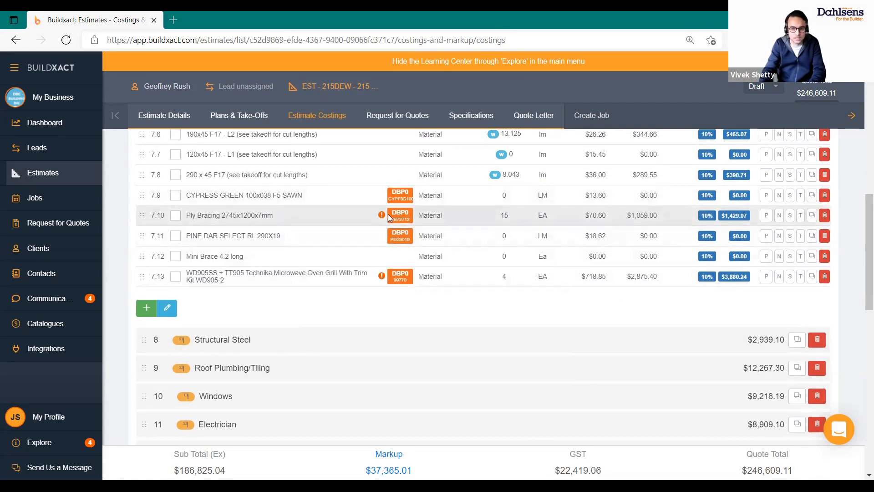
click(387, 214)
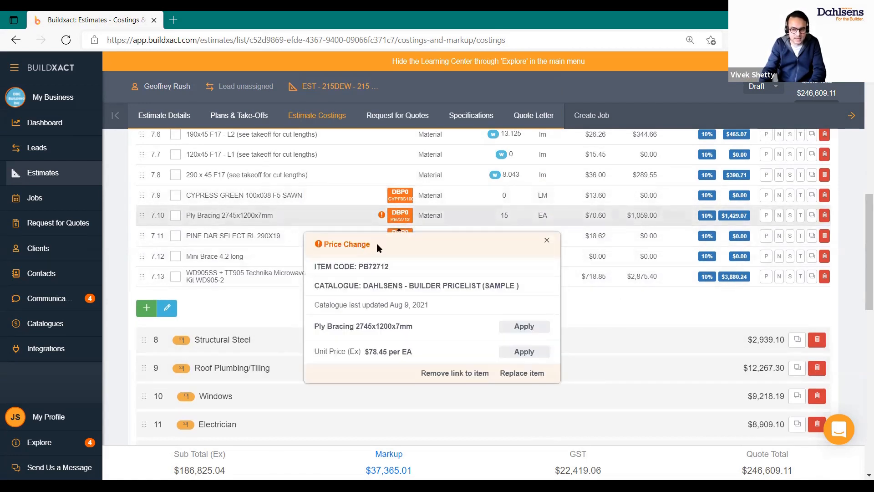
click(520, 359)
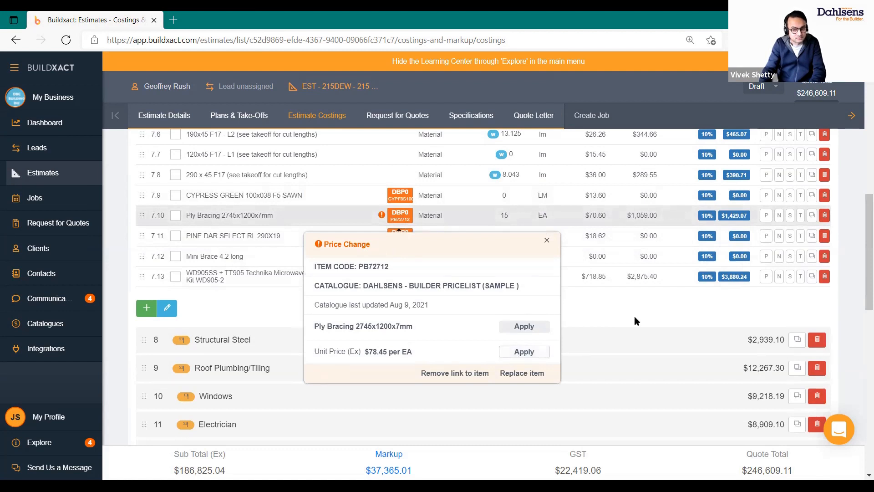
scroll(637, 310, up, 7)
scroll(669, 298, up, 4)
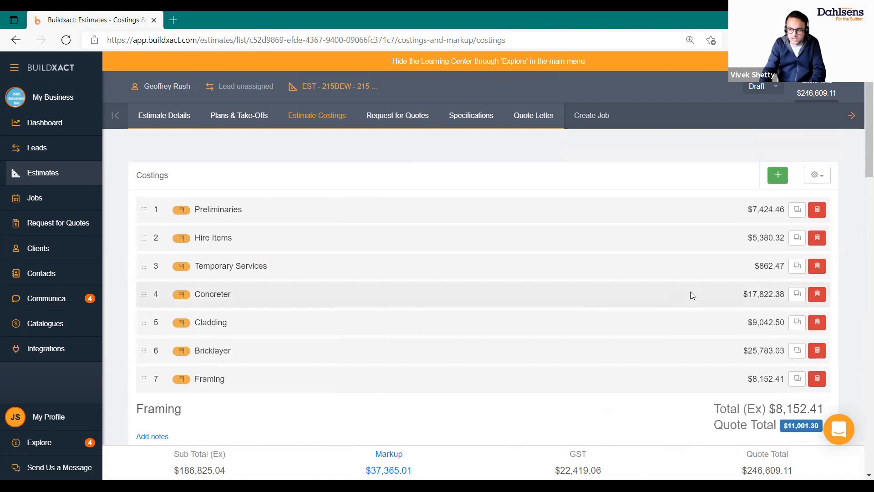
Open Update Linked Items from the costings gear menu and review the listed price changes
click(818, 175)
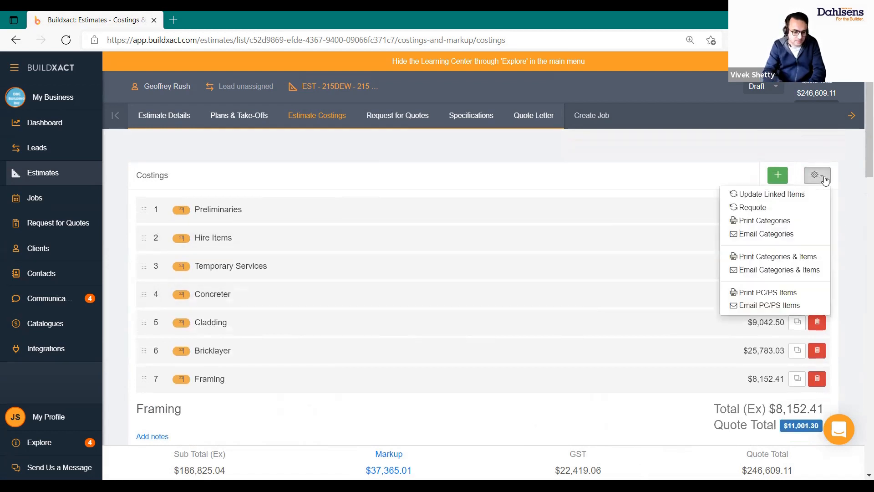
click(799, 195)
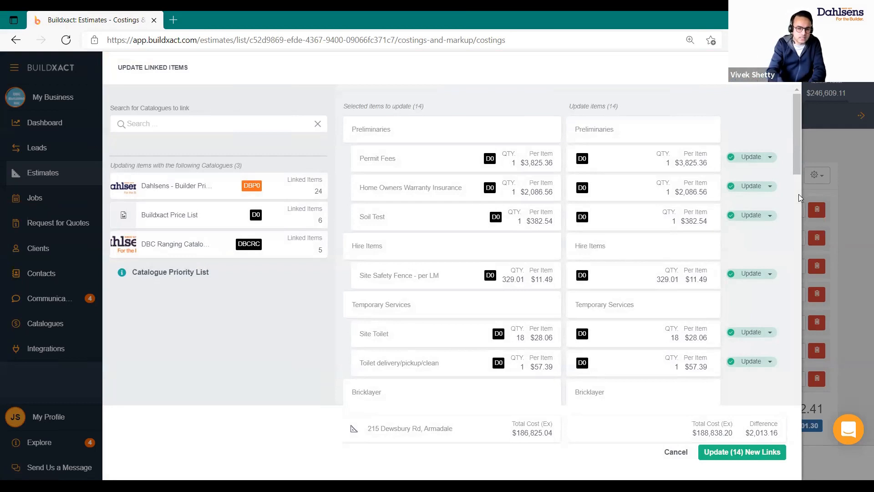
scroll(505, 144, down, 3)
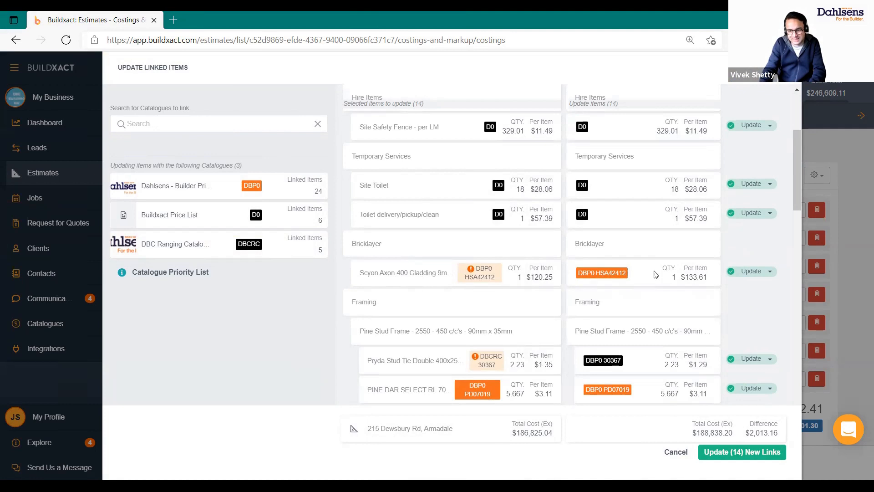
scroll(639, 296, down, 5)
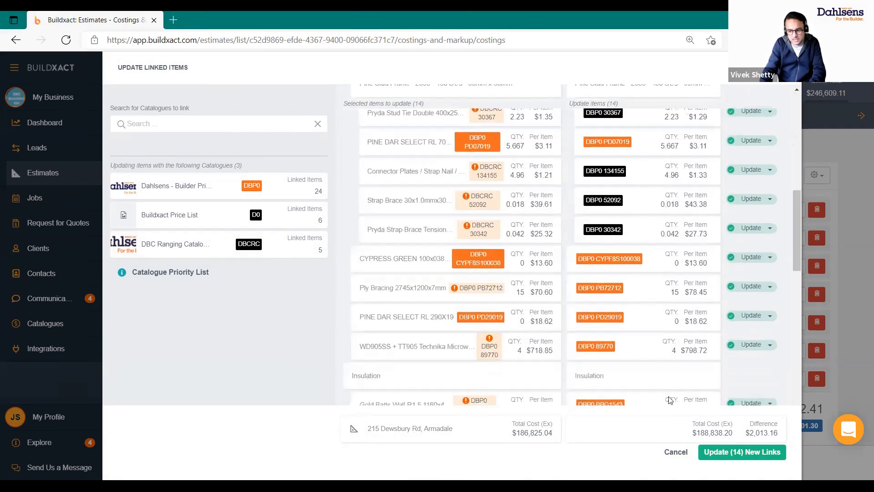
scroll(646, 323, up, 3)
scroll(646, 324, up, 2)
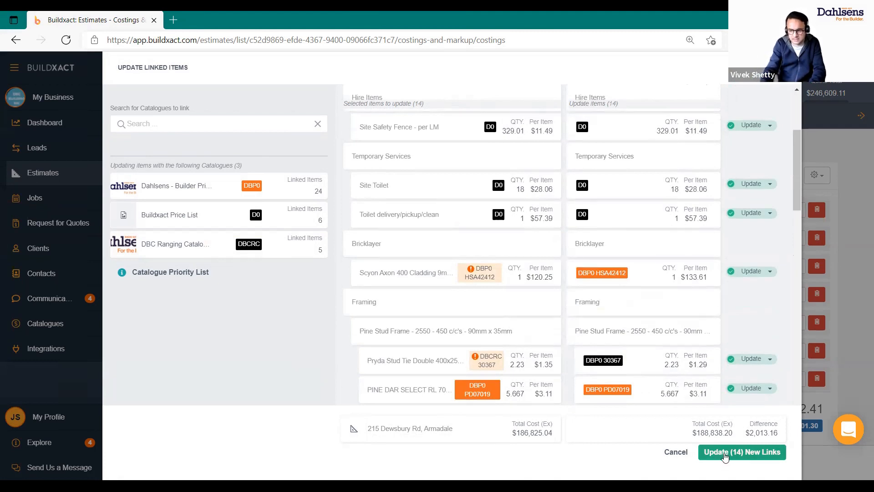
scroll(603, 318, down, 4)
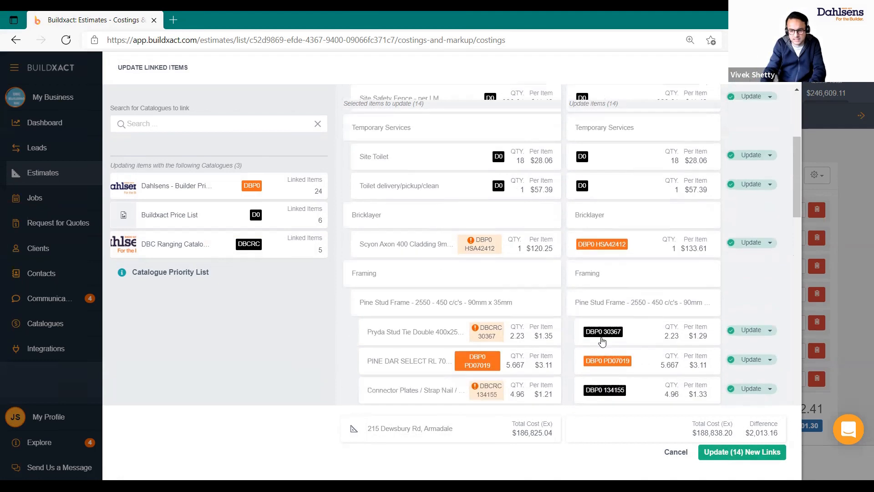
scroll(559, 281, down, 1)
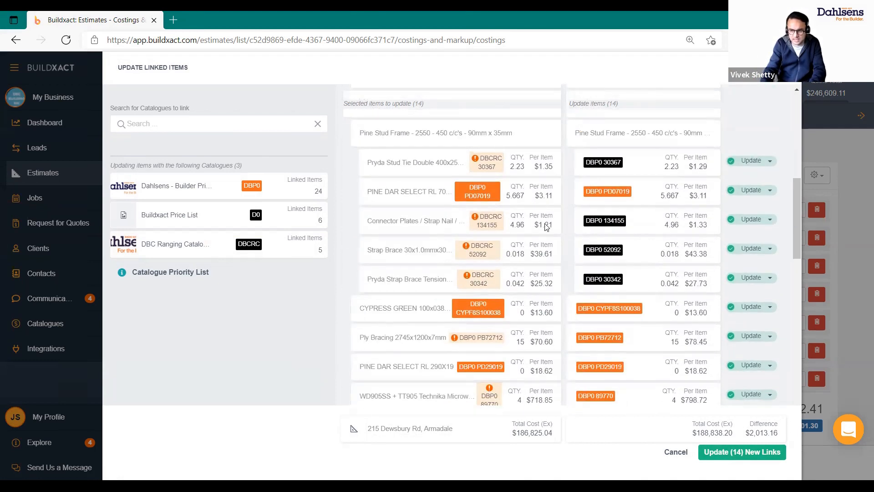
Set Connector Plates and Strap Brace to Ignore Item, then apply and confirm the 14 updates
click(770, 220)
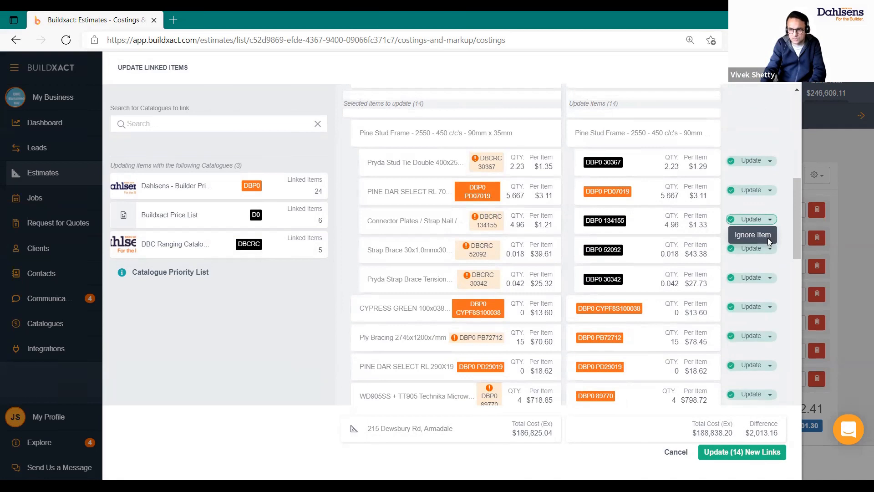
click(768, 238)
click(770, 248)
click(751, 264)
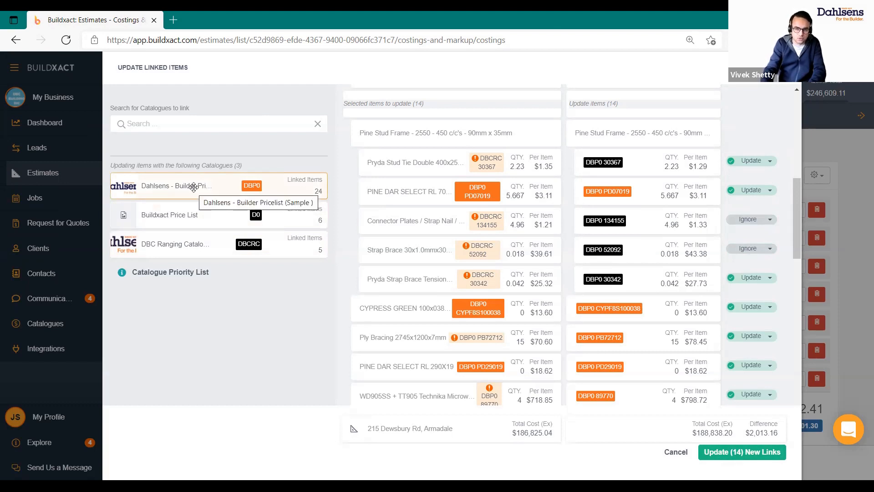
click(172, 122)
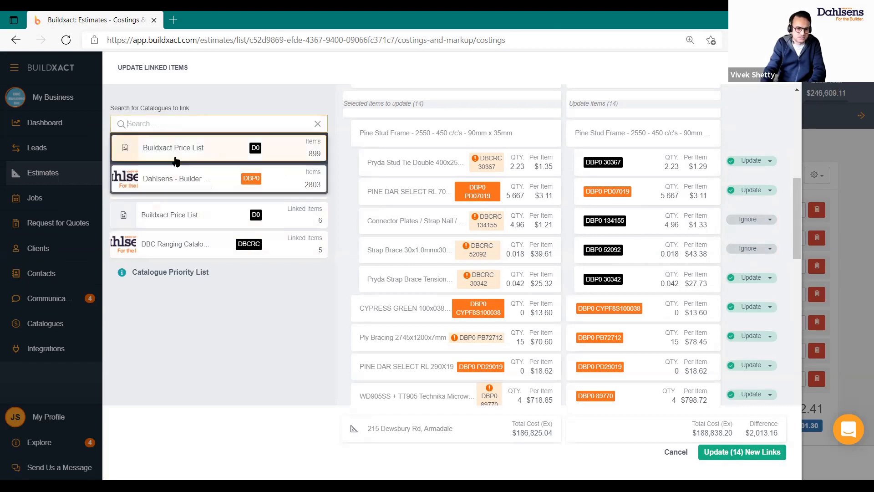
click(252, 330)
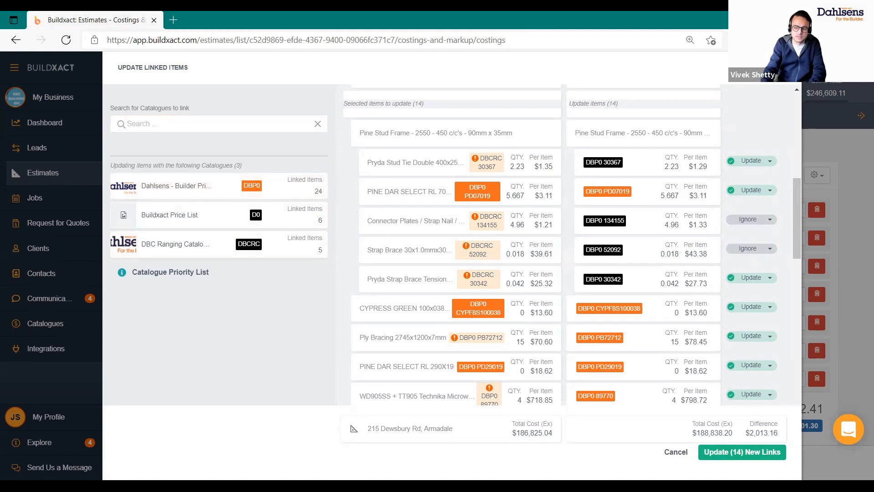
click(738, 453)
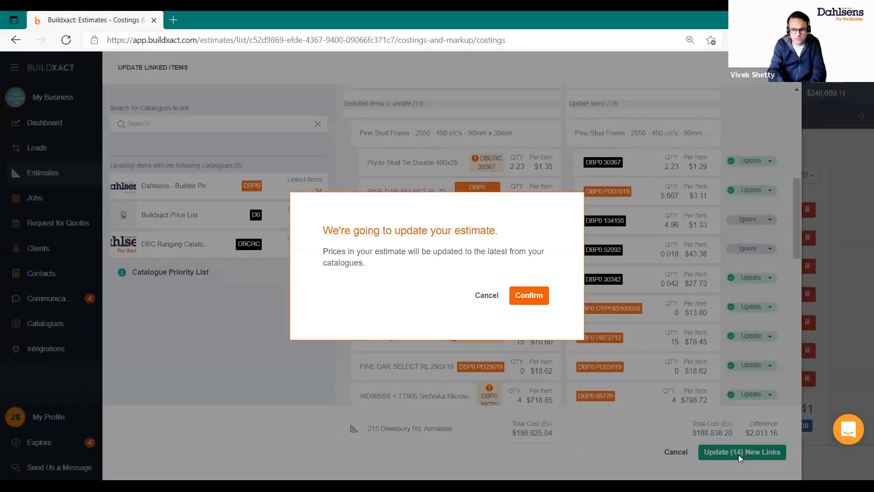
click(529, 295)
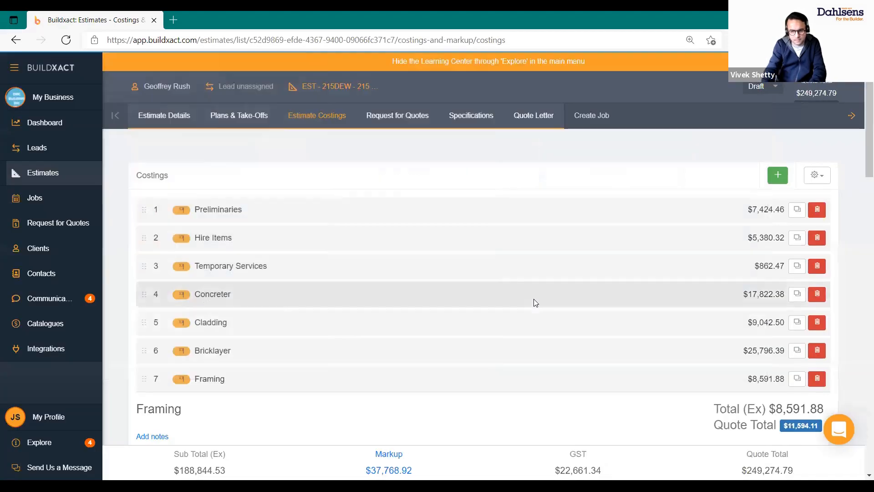
Review the DBP0 catalogue link on Cypress Green row 7.9, then collapse the Framing section
scroll(485, 282, down, 12)
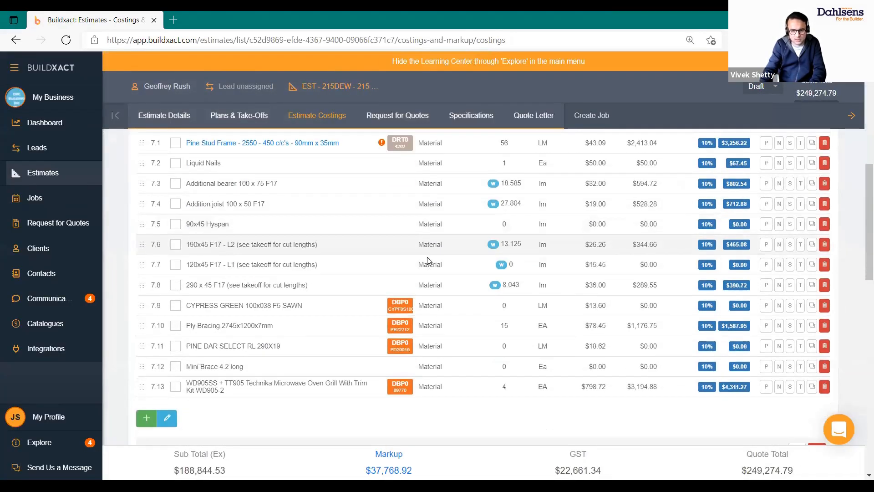
scroll(406, 266, up, 3)
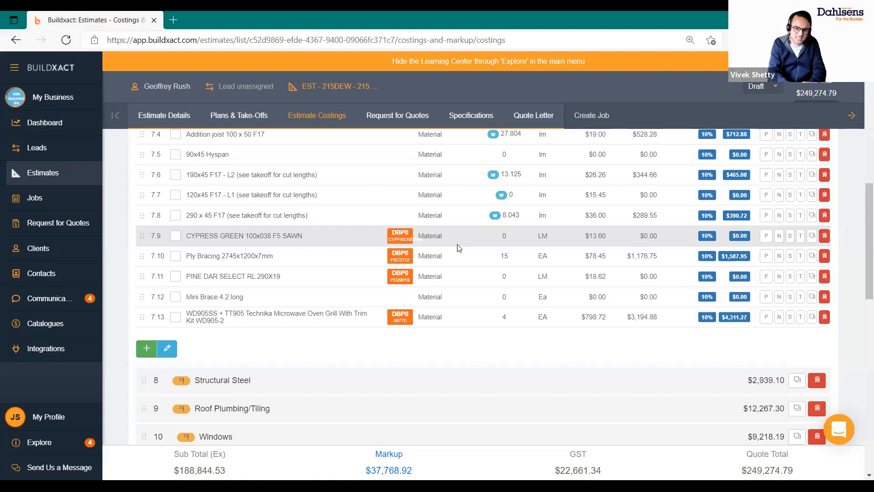
click(390, 235)
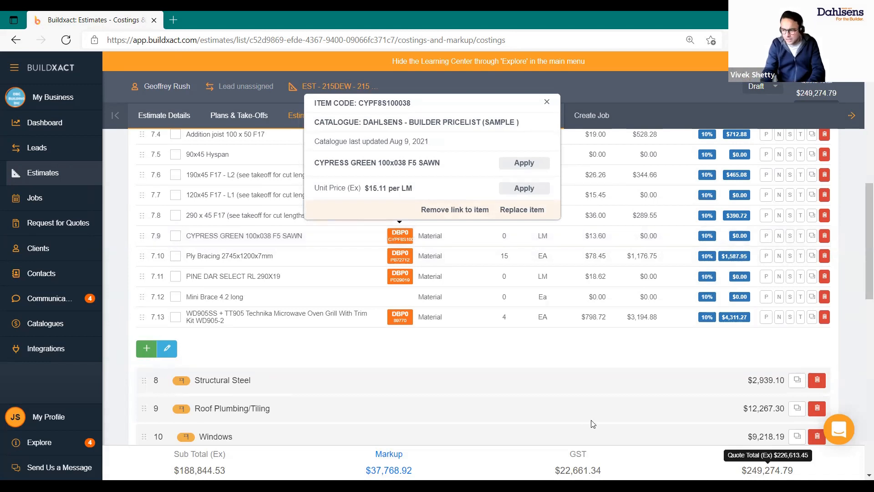
click(525, 354)
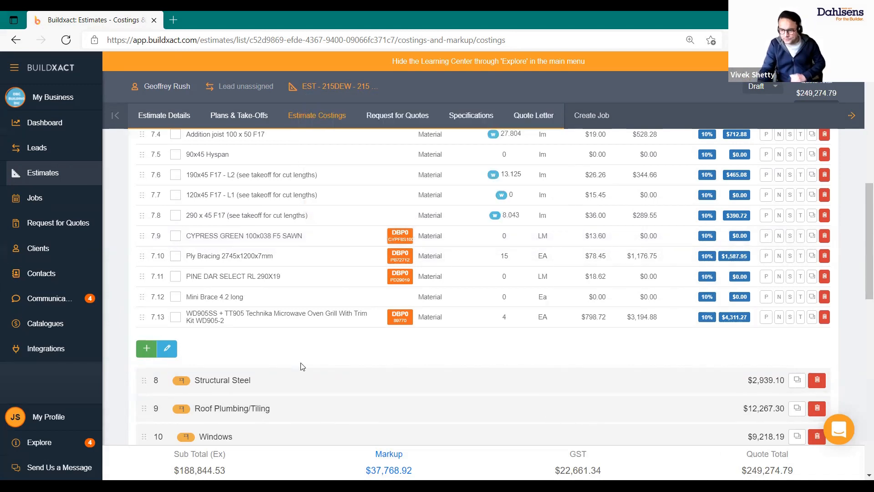
scroll(300, 366, up, 8)
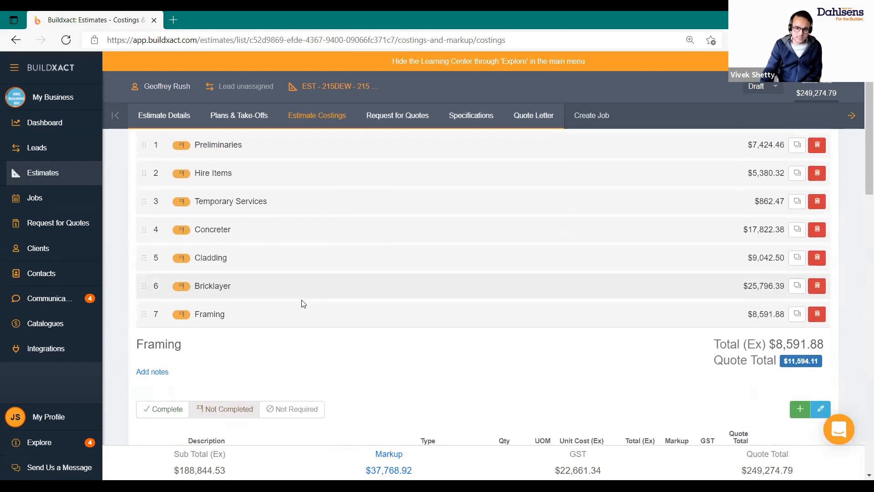
click(302, 309)
scroll(302, 309, up, 2)
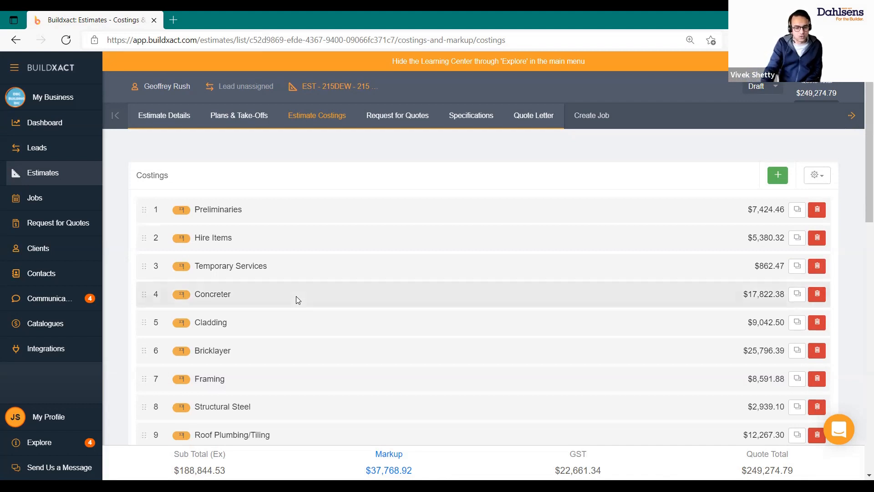
Expand the Concreter, Structural Steel and Insulation sections of the costings
click(296, 296)
scroll(260, 335, down, 3)
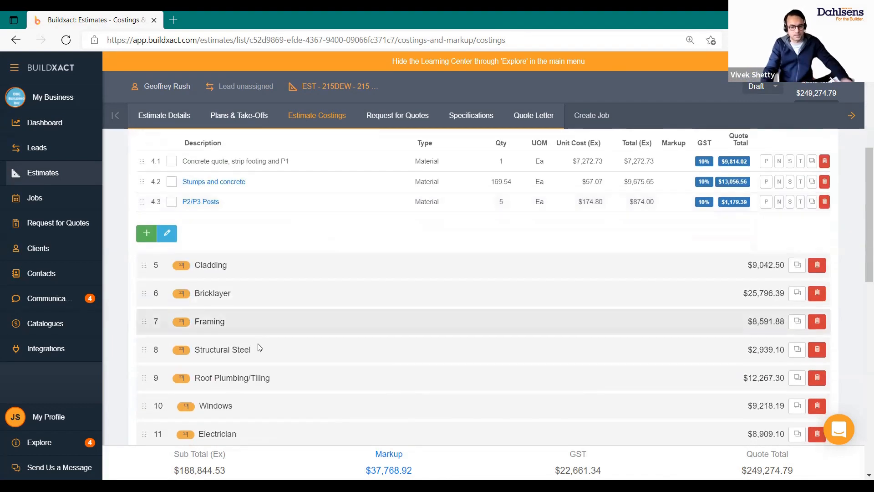
click(260, 347)
scroll(191, 358, down, 2)
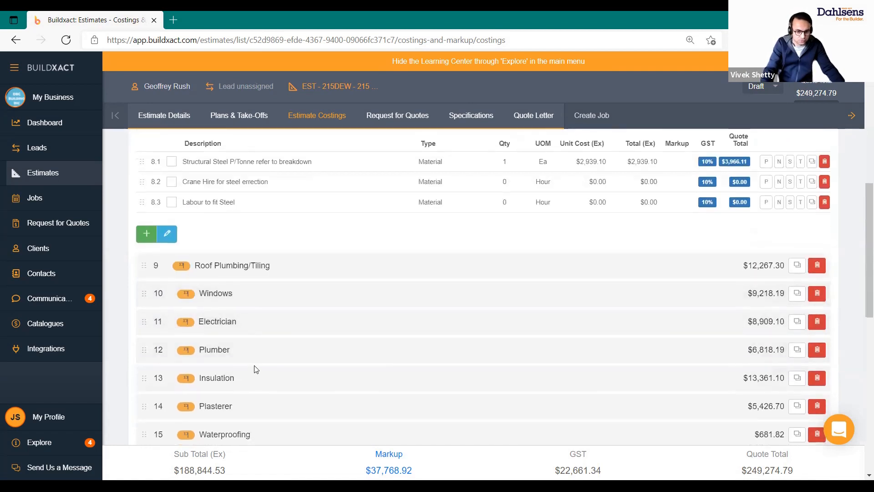
scroll(253, 364, down, 2)
click(231, 327)
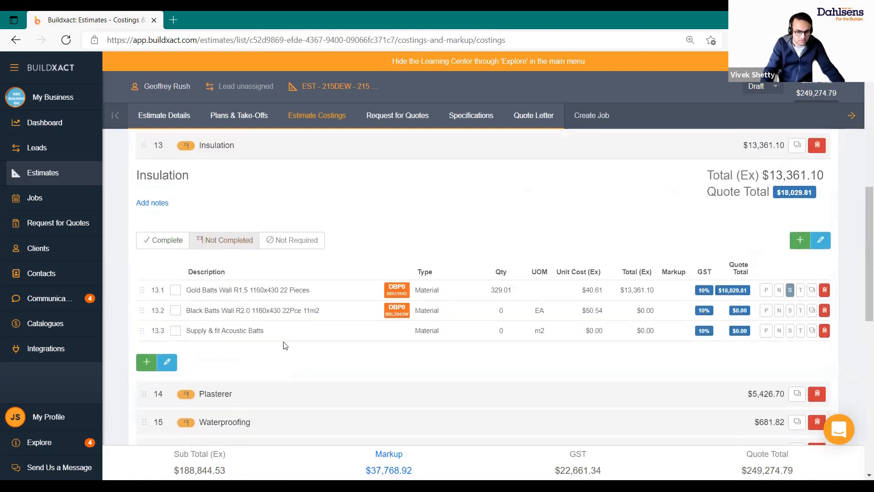
Replace Insulation item 13.1 with Gold Batts Ceiling R3.5 1160x430 16 Pieces at $50.24
double_click(305, 290)
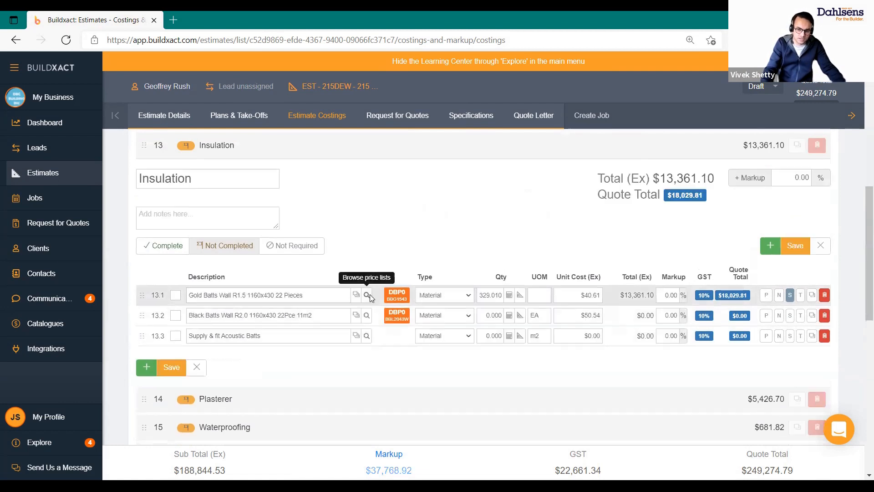
click(366, 295)
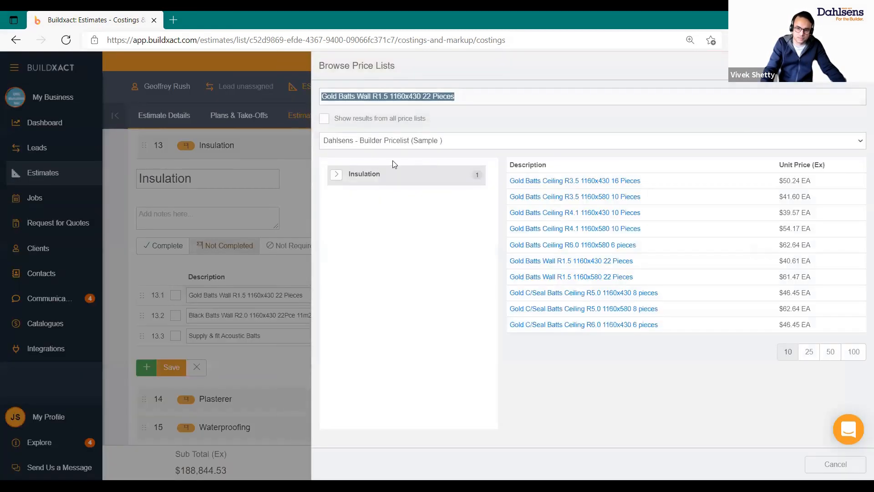
click(549, 181)
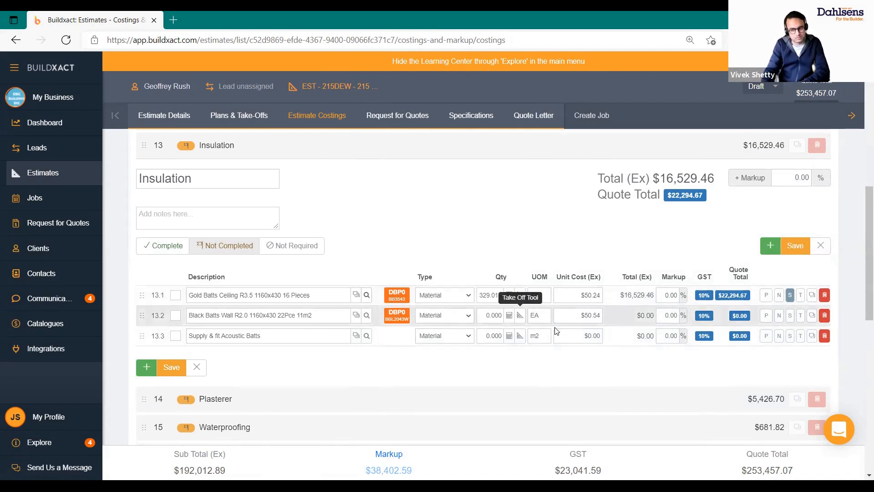
scroll(558, 331, up, 10)
scroll(720, 269, down, 2)
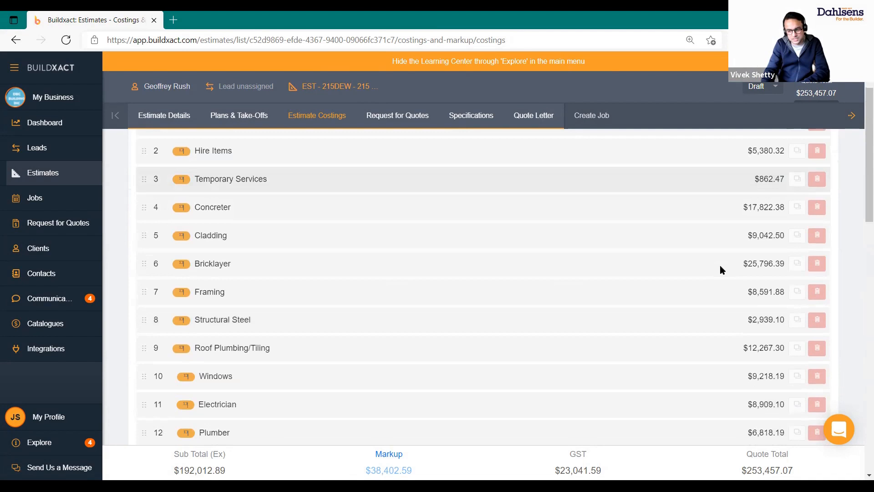
Save the Insulation items, then review the Update Linked Items list and cancel without applying updates
scroll(719, 269, down, 4)
click(795, 390)
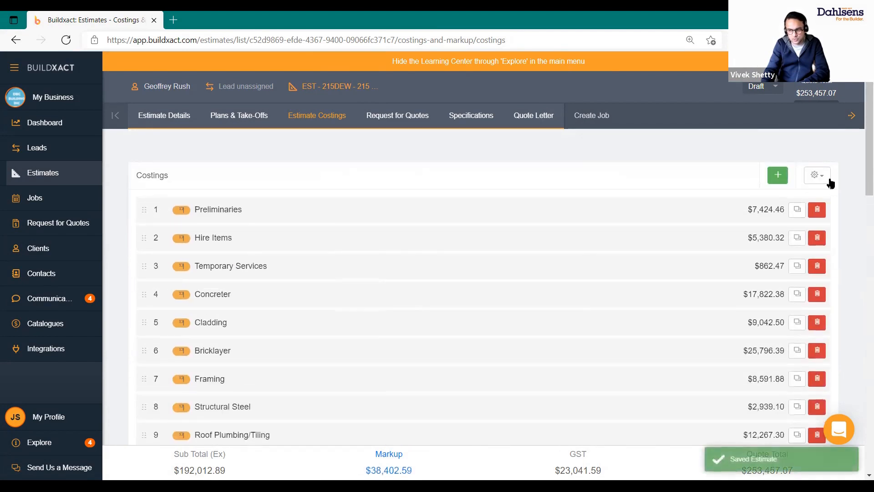
click(827, 179)
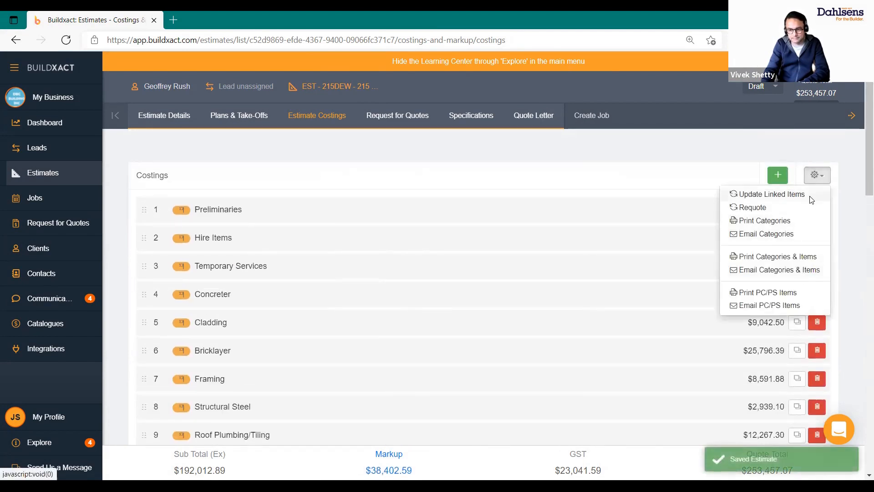
click(810, 197)
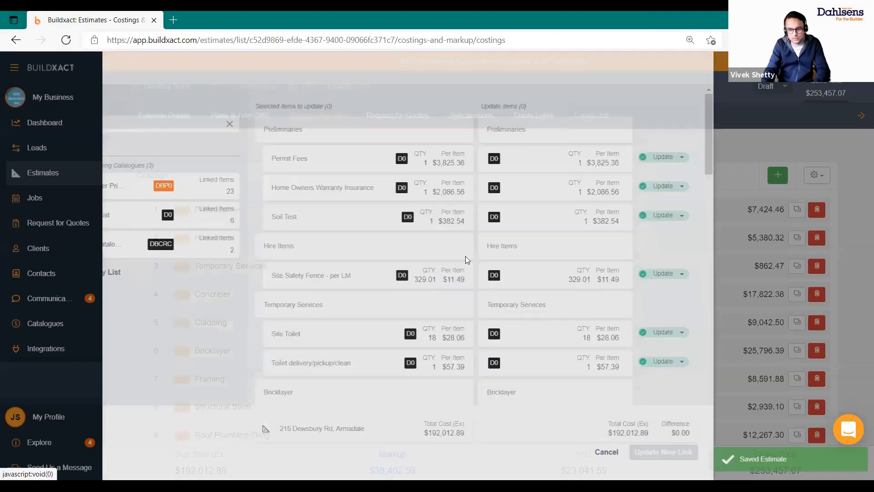
scroll(777, 261, down, 5)
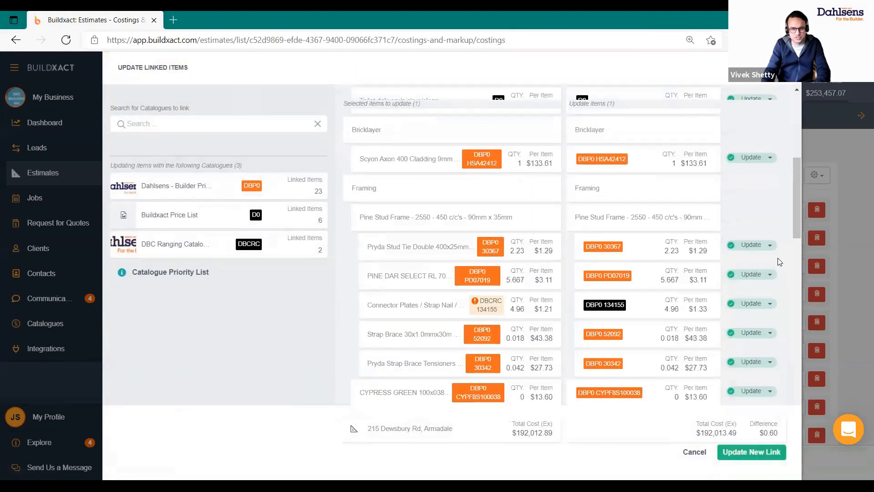
scroll(777, 258, up, 5)
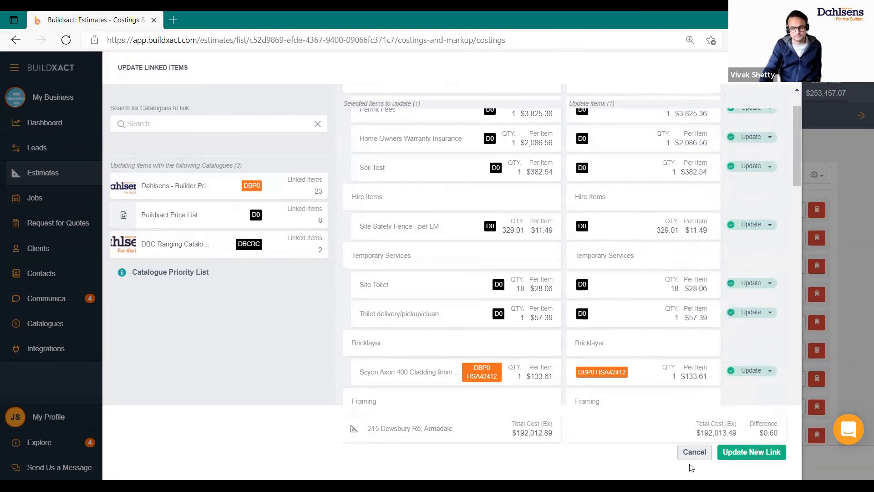
click(693, 455)
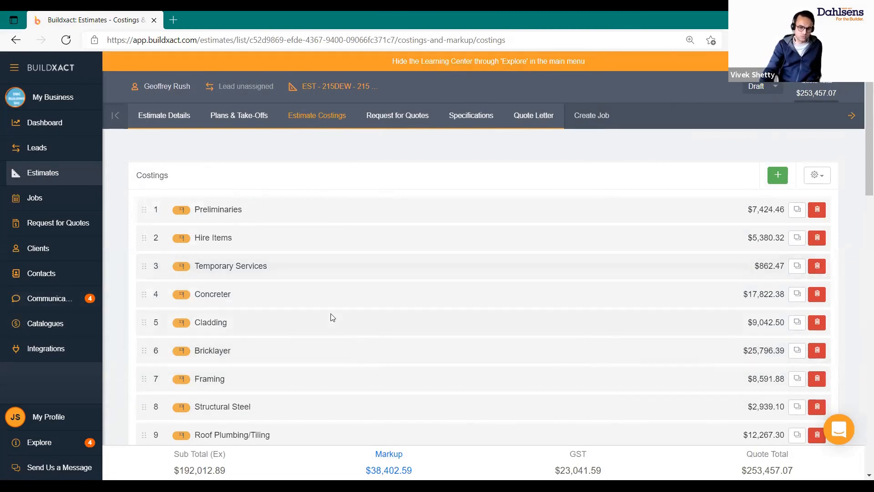
scroll(334, 328, down, 3)
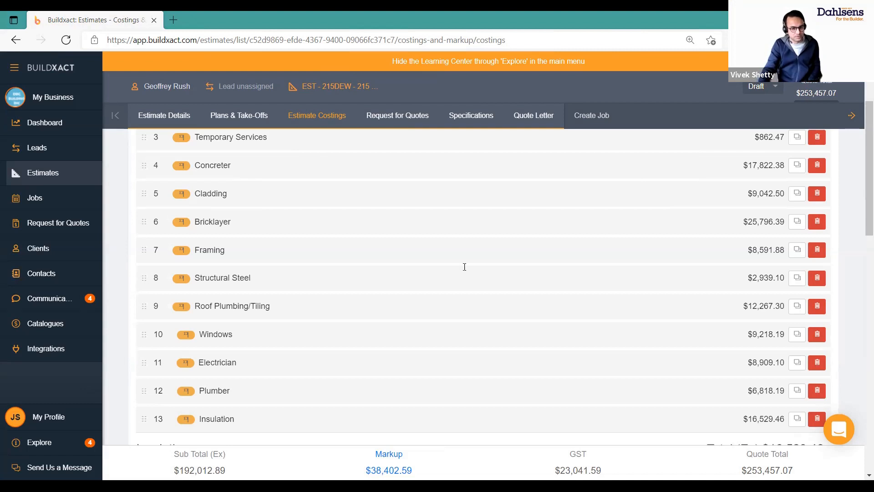
Expand the Bricklayer section, then show the Item Catalogues list with Buildxact and Dahlsens pricelists
click(283, 220)
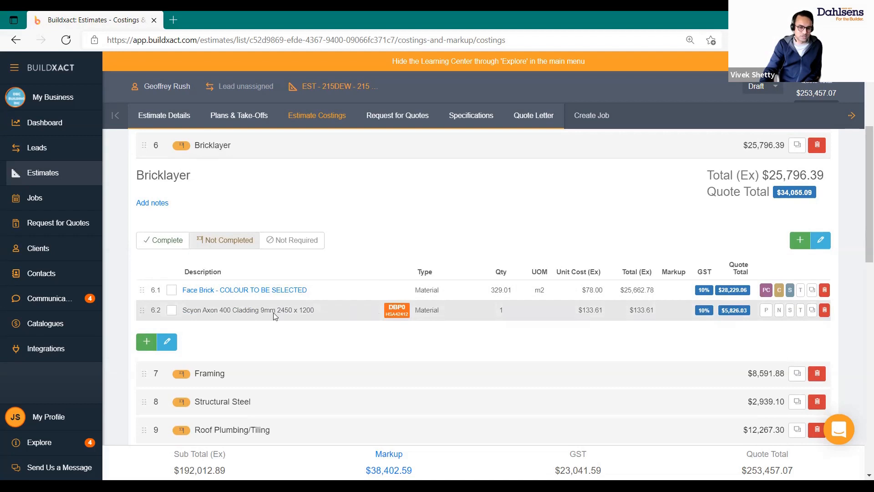
click(54, 327)
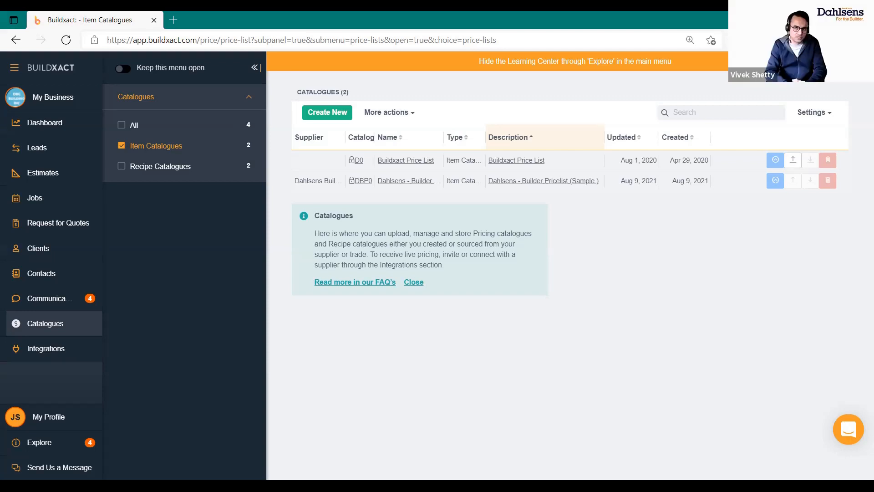
View the Dahlsens - Builder Pricelist items, then show Supplier Integrations with Dahlsens connected
click(74, 324)
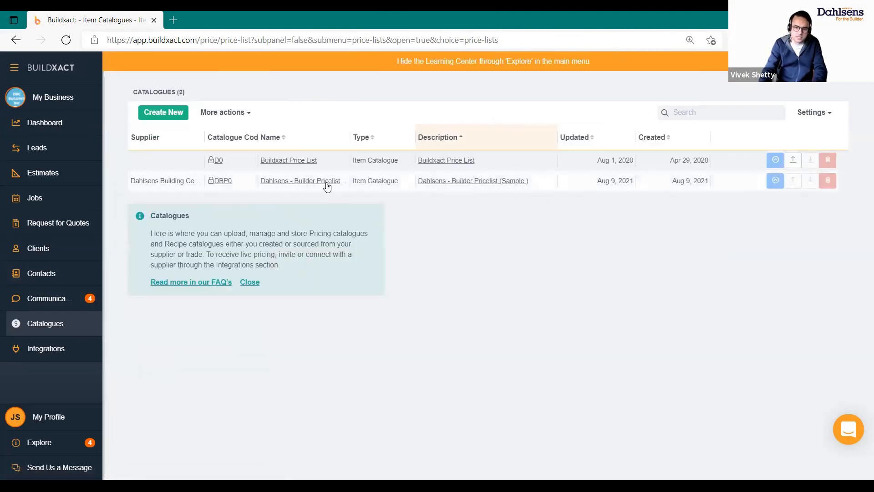
click(327, 186)
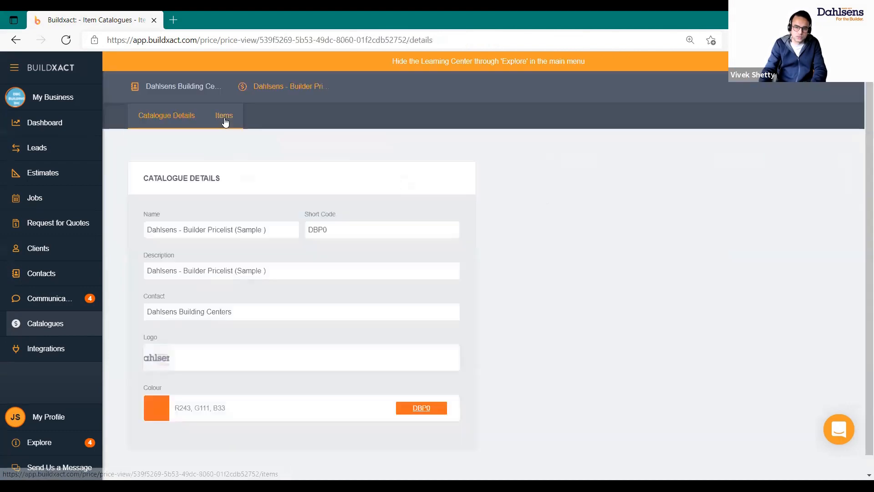
click(225, 120)
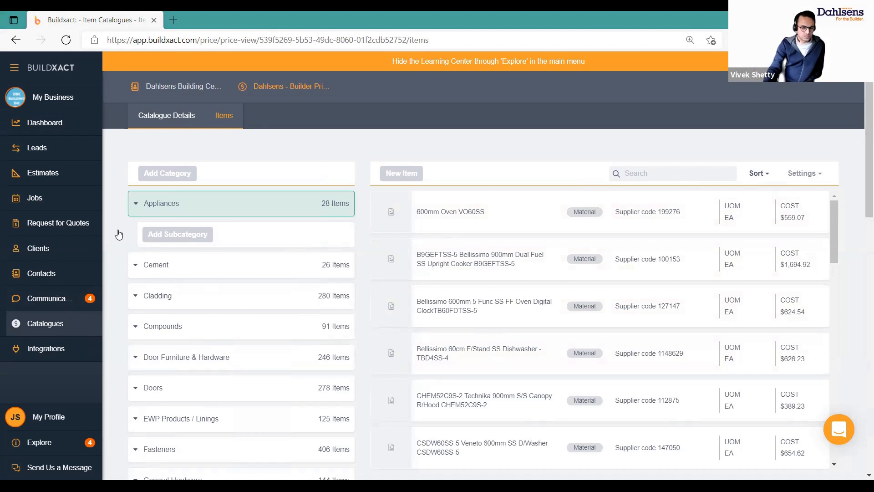
click(56, 347)
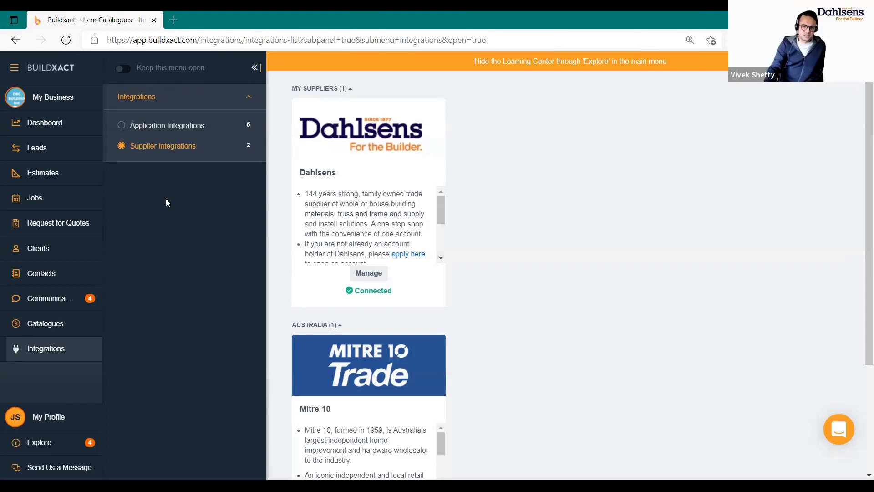
click(125, 130)
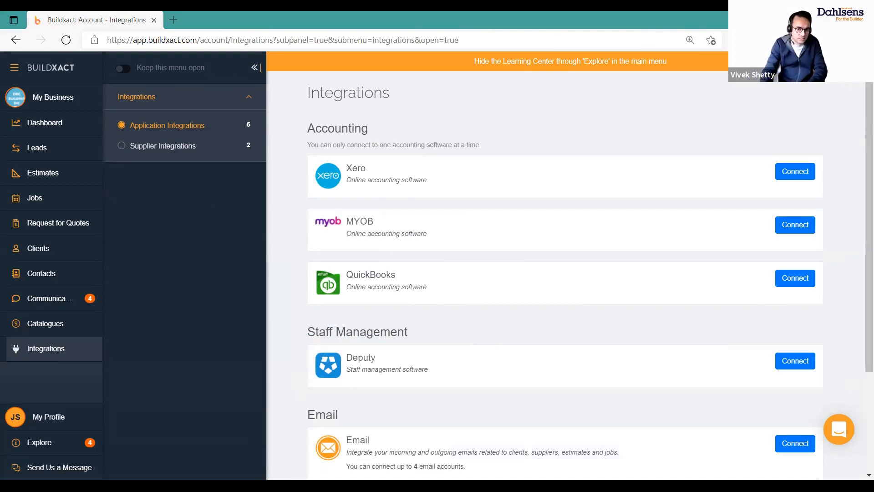
click(123, 148)
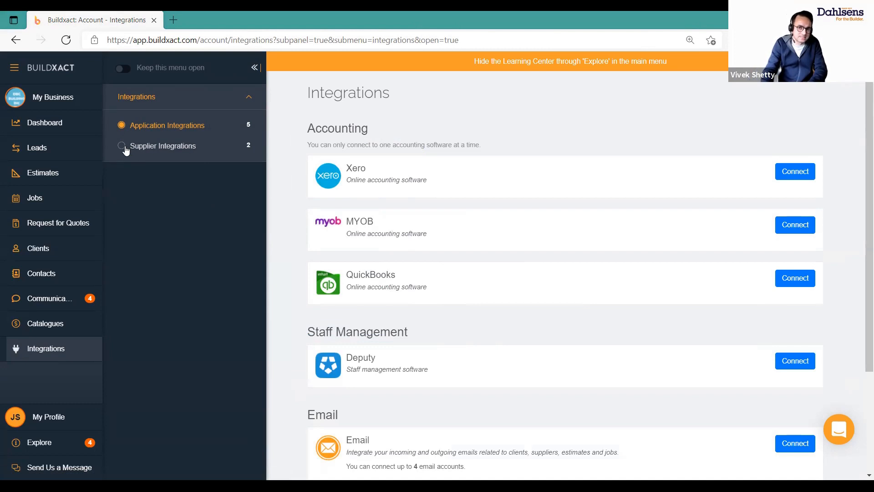
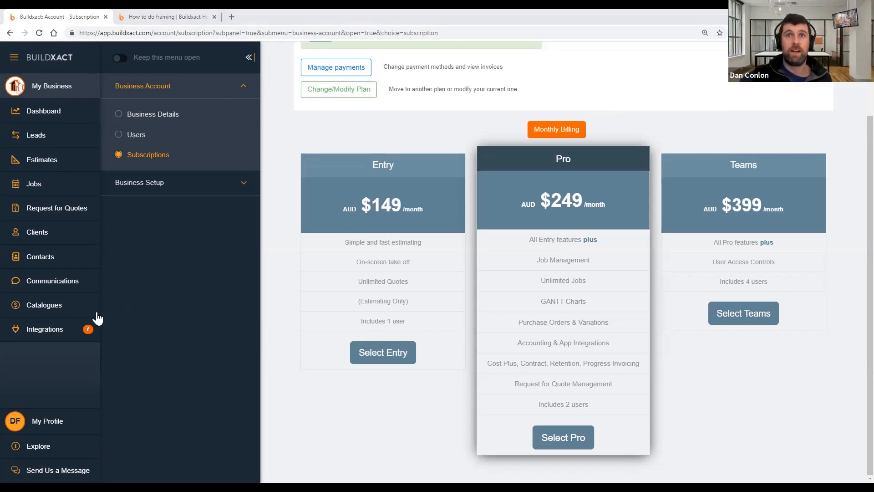
Open the Catalogues page listing the 10 item and recipe catalogues
click(66, 311)
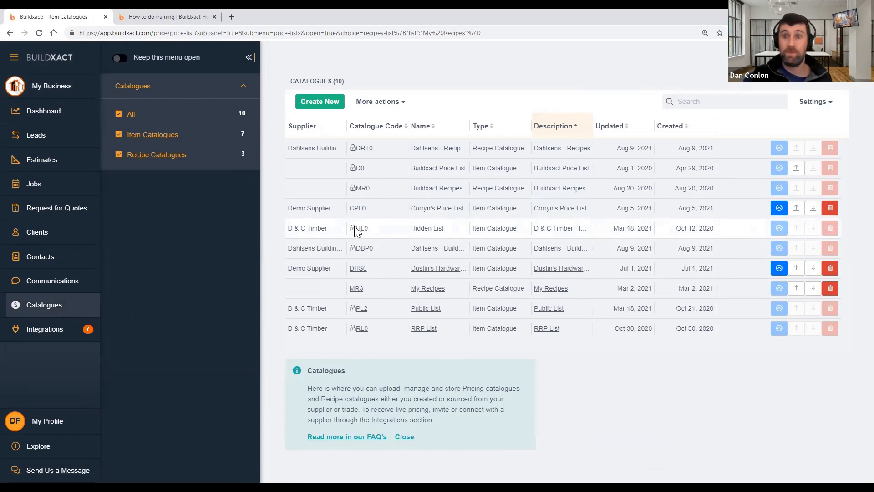
Open the Dahlsens builder price list catalogue to view its items by category
mouse_move(356, 231)
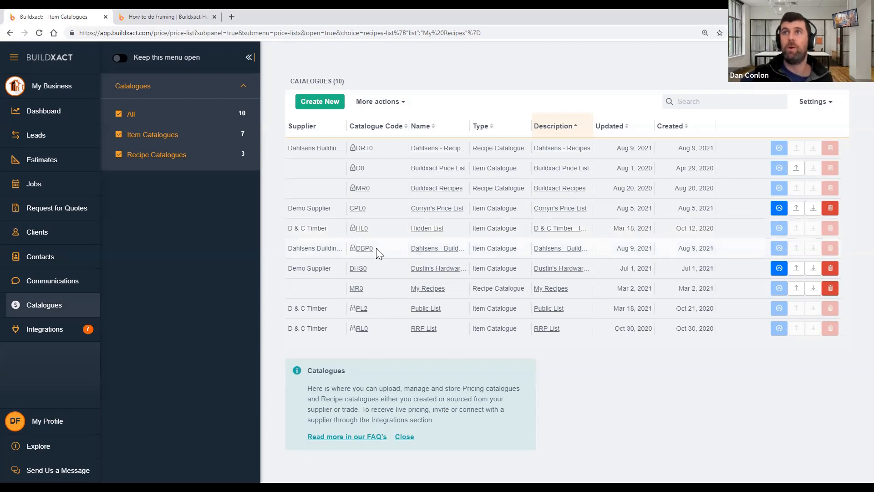
click(419, 247)
click(222, 88)
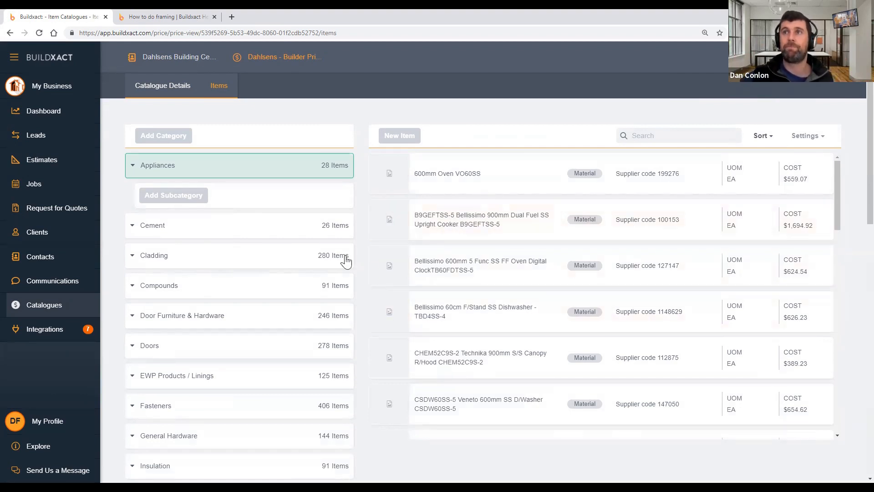
click(36, 306)
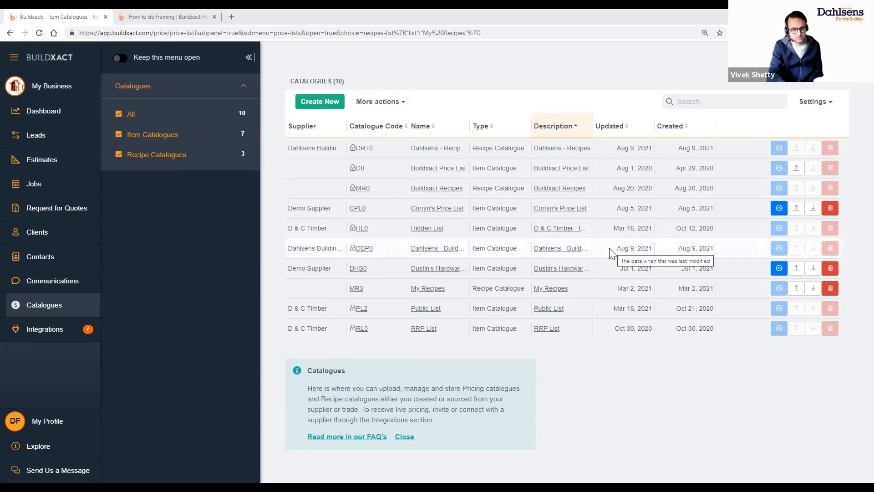
Highlight the Aug 9, 2021 update date, then open the Dahlsens catalogue details (DBP0, orange)
drag(614, 250, 658, 260)
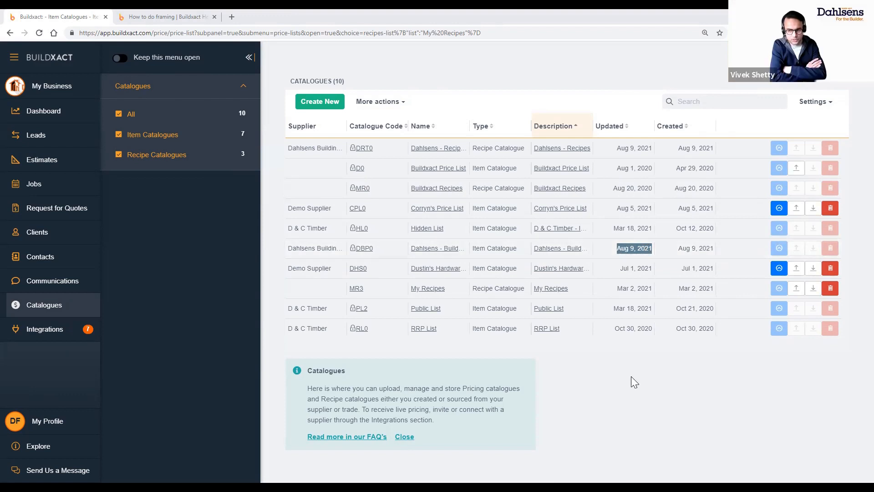
click(433, 248)
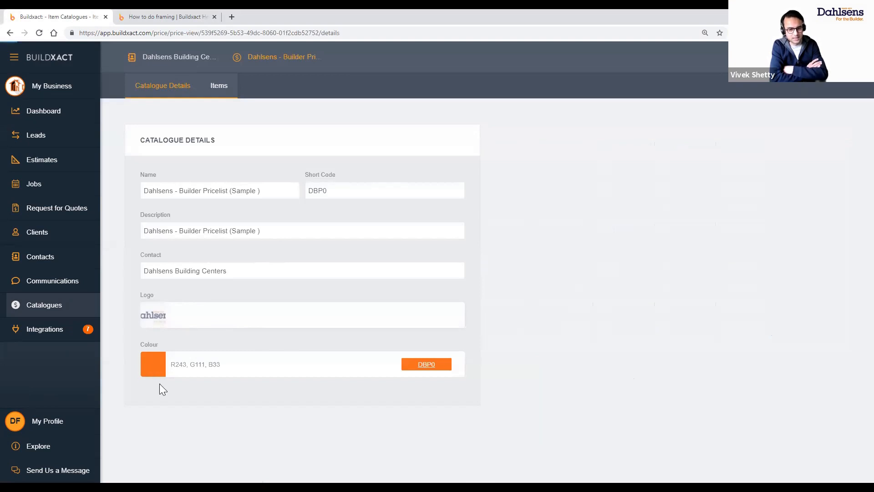